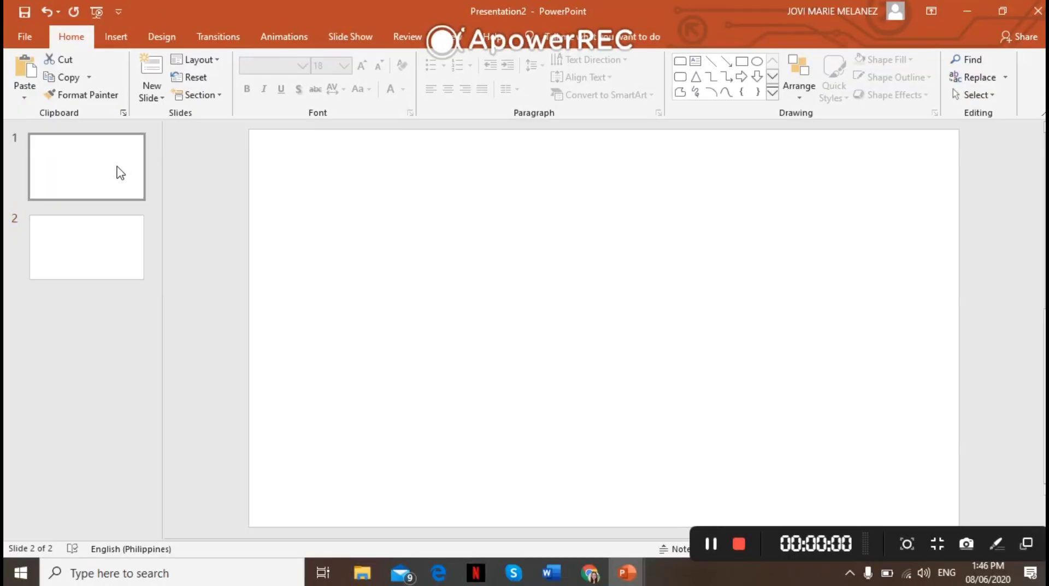
# Step: Select Slide 1 in the new blank Presentation2
pyautogui.click(120, 172)
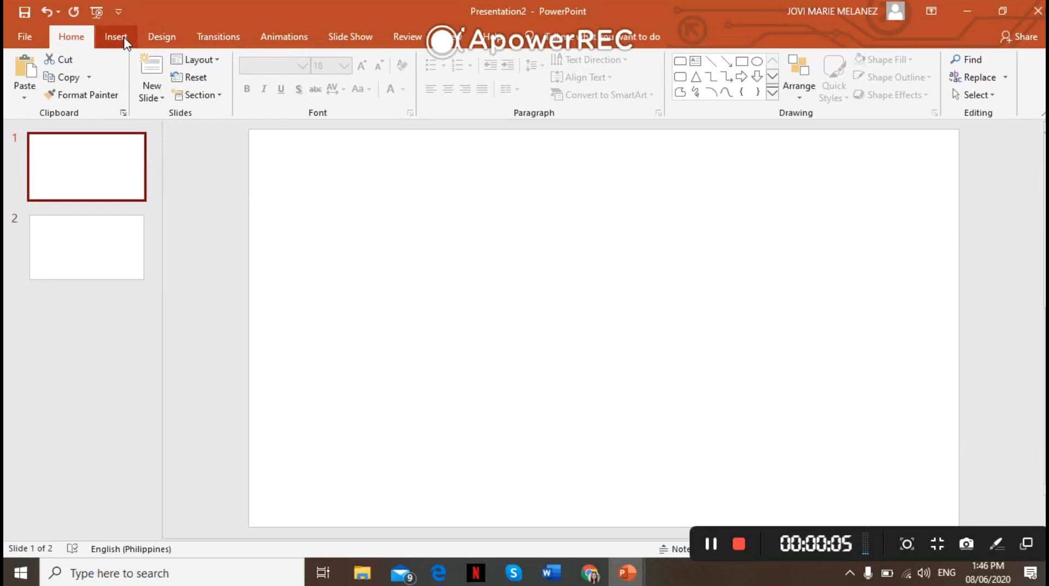
# Step: Fill Slide 1's background with solid gold and close the Format Background pane
pyautogui.click(169, 44)
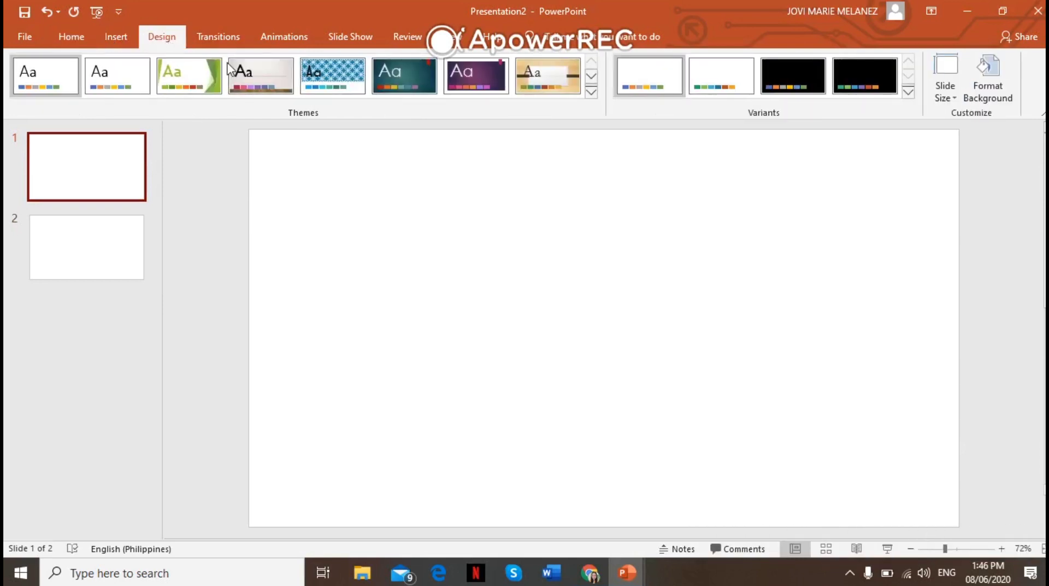
pyautogui.click(1001, 101)
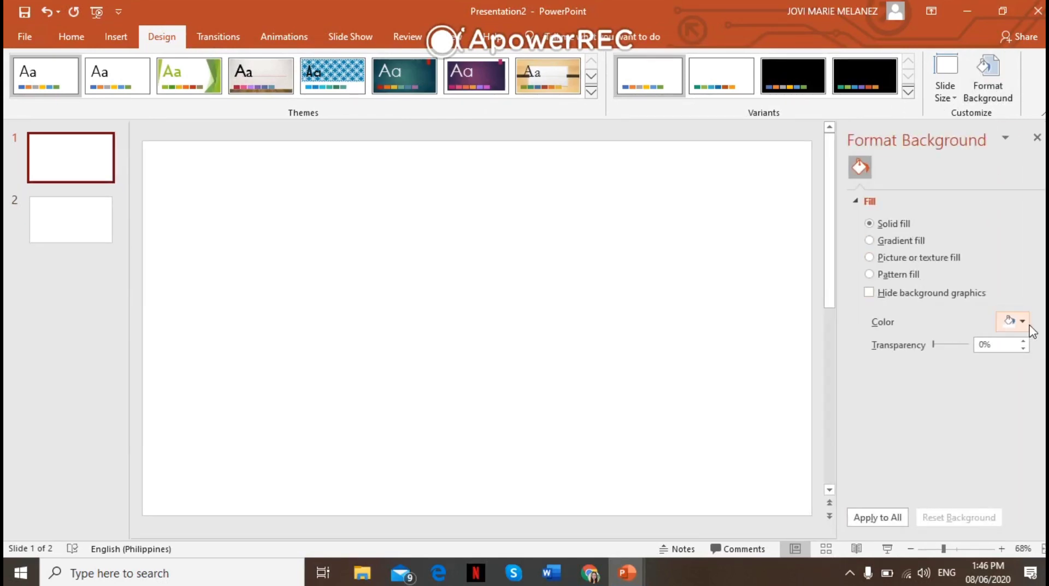
pyautogui.click(1024, 328)
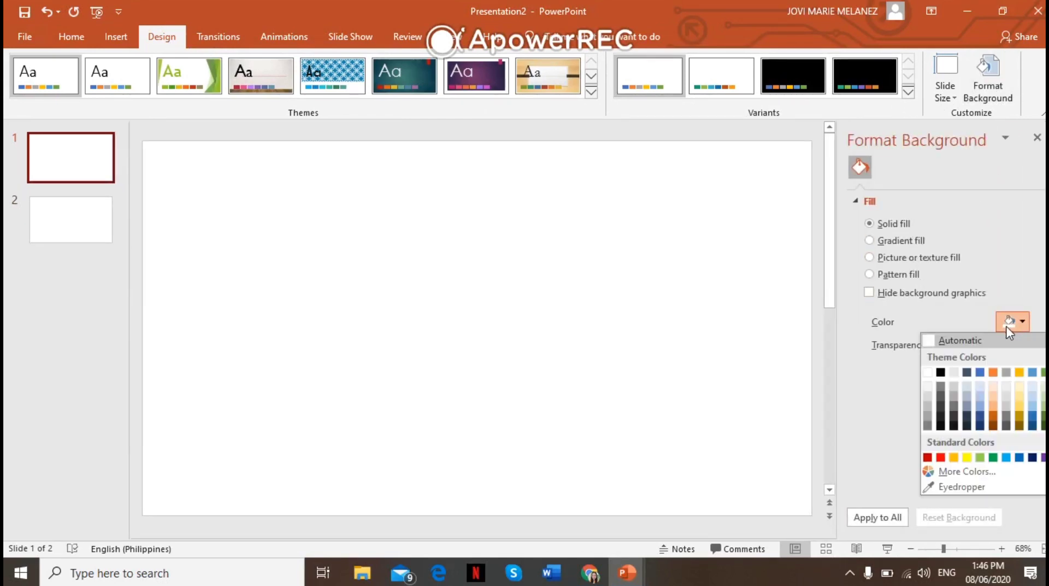
pyautogui.click(1022, 414)
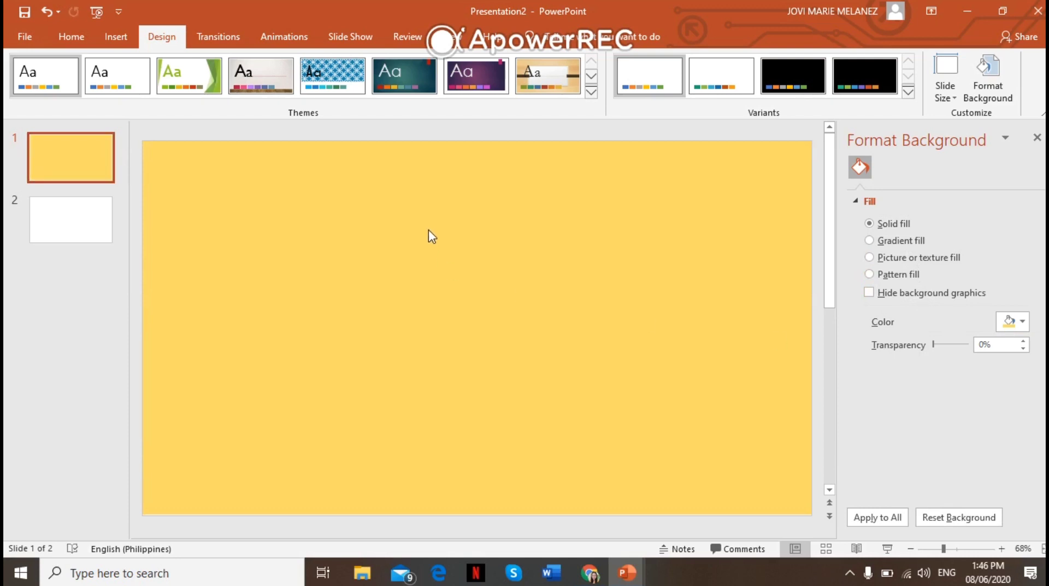
pyautogui.click(79, 42)
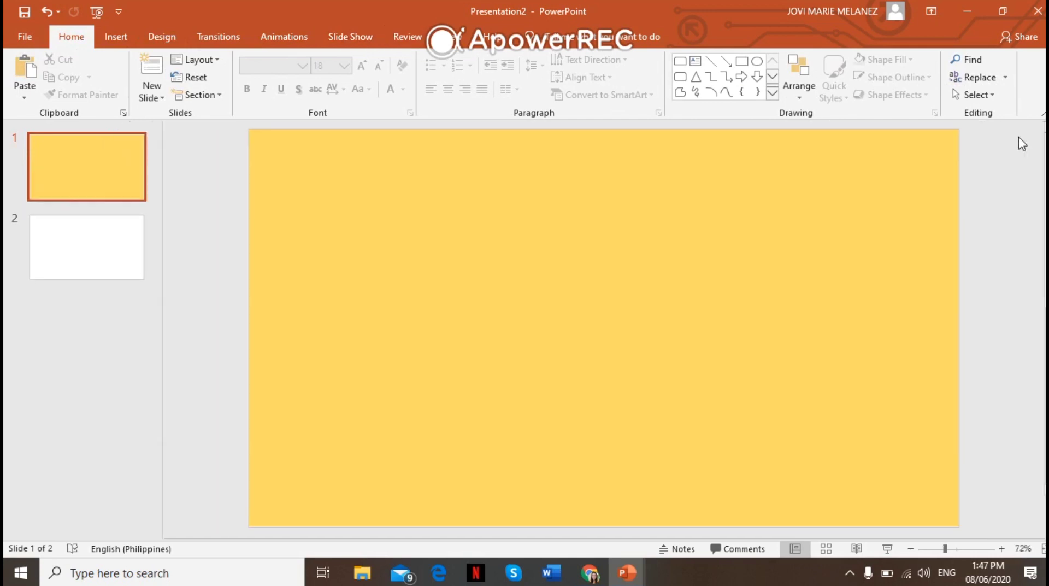
pyautogui.click(1037, 138)
# Step: Draw a large outline-free light-blue rectangle over the slide, leaving a yellow right-edge strip
pyautogui.click(741, 62)
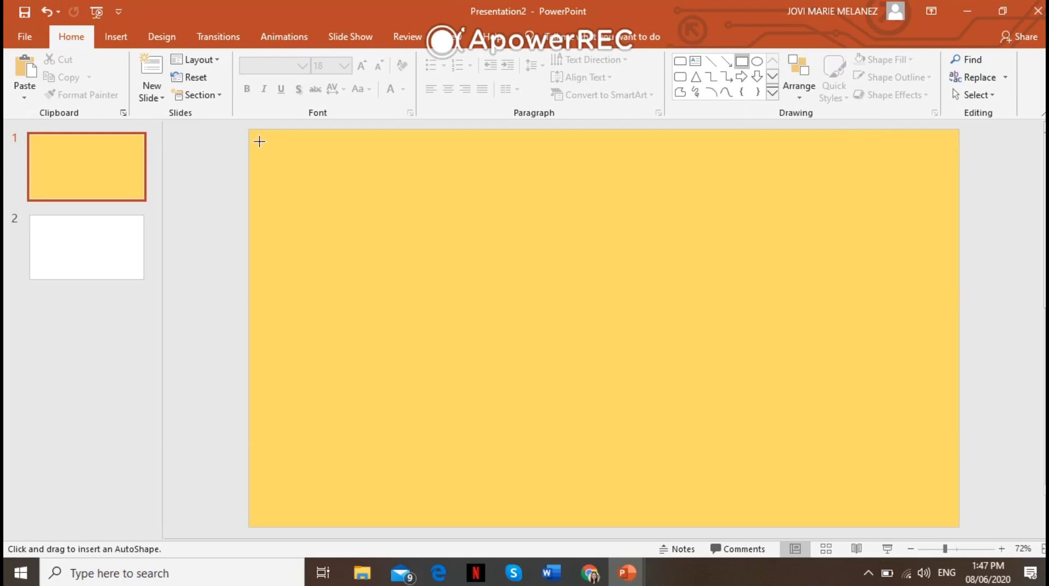
pyautogui.moveTo(259, 142)
pyautogui.mouseDown()
pyautogui.moveTo(914, 505)
pyautogui.moveTo(924, 537)
pyautogui.mouseUp()
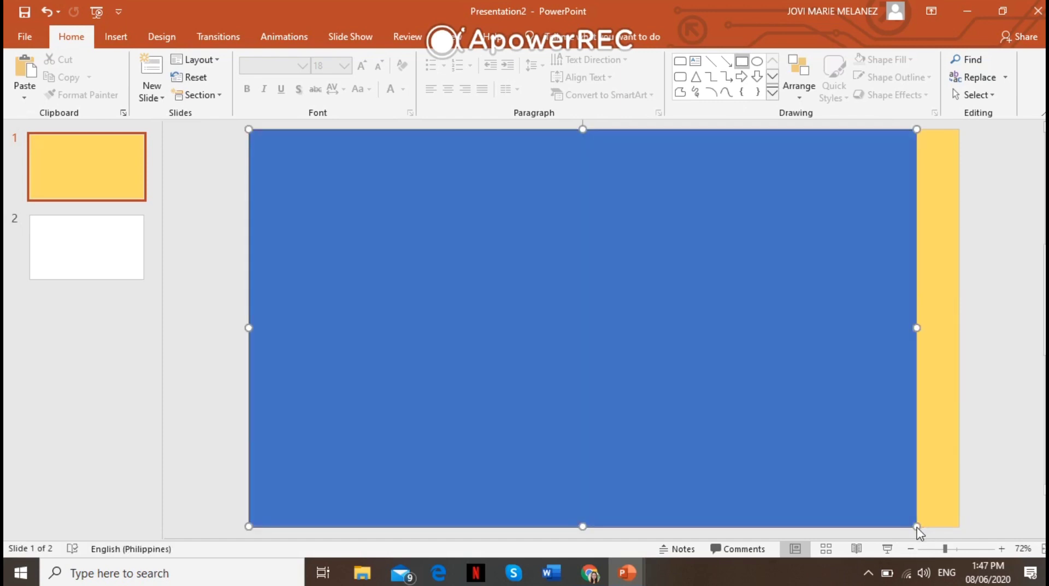
pyautogui.click(991, 368)
pyautogui.doubleClick(815, 392)
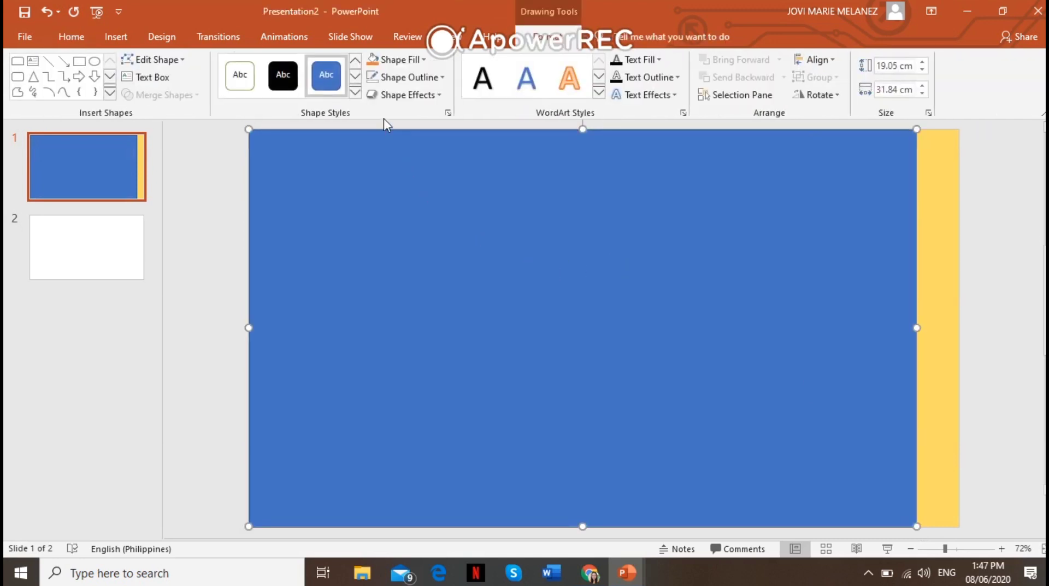
pyautogui.click(401, 81)
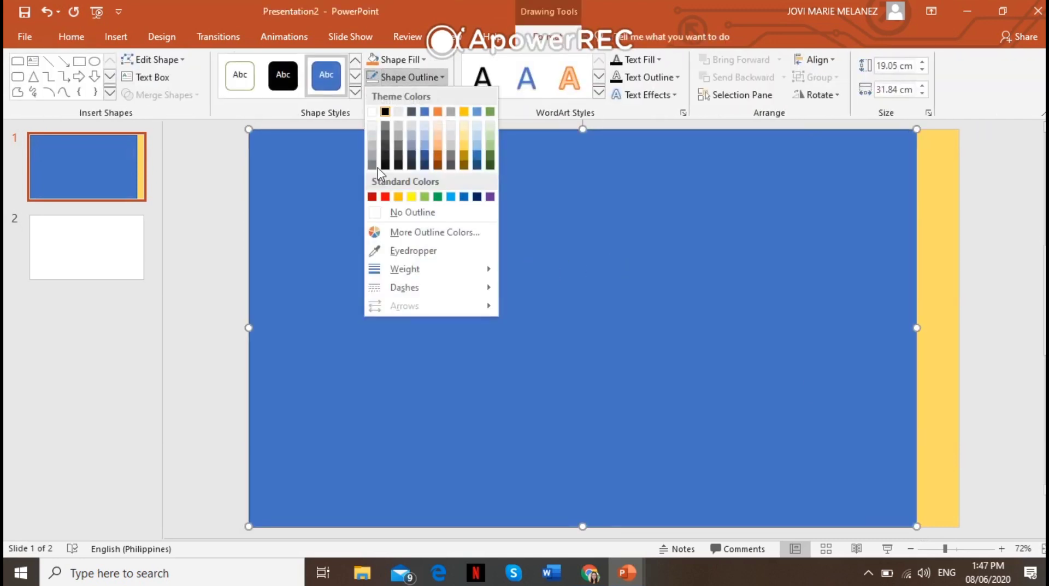
pyautogui.click(384, 213)
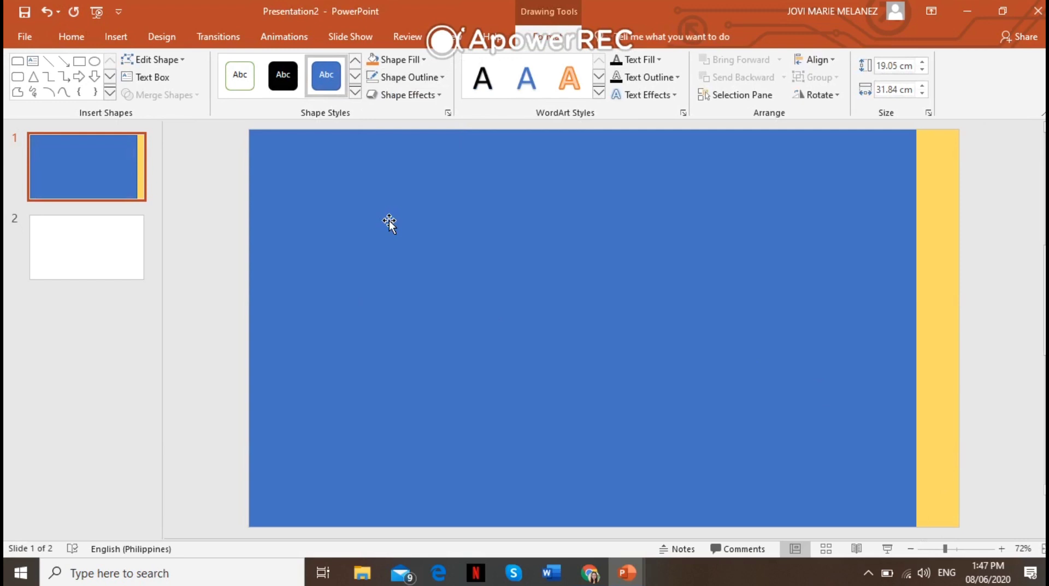
pyautogui.click(425, 60)
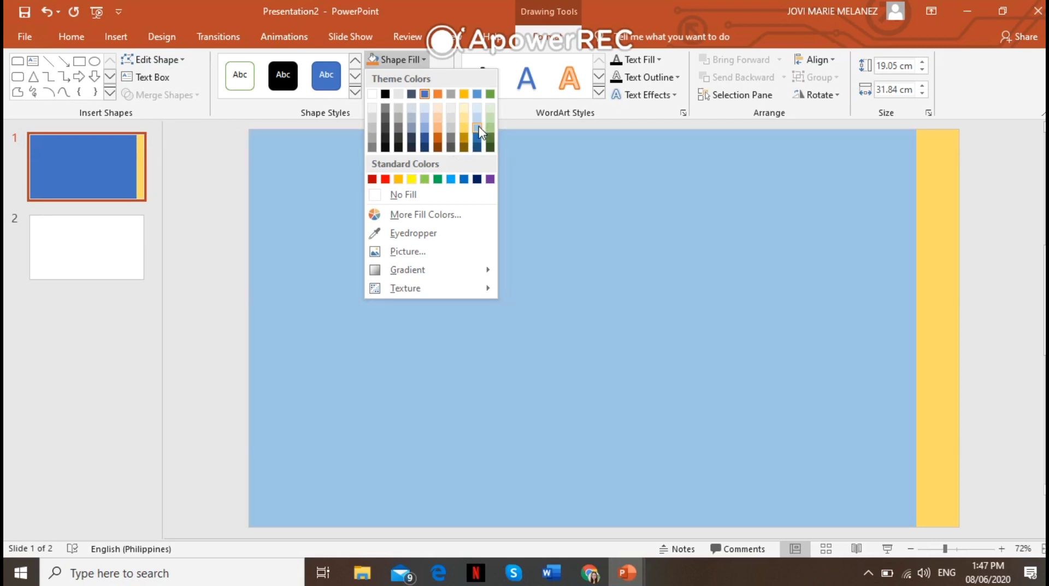
pyautogui.click(480, 126)
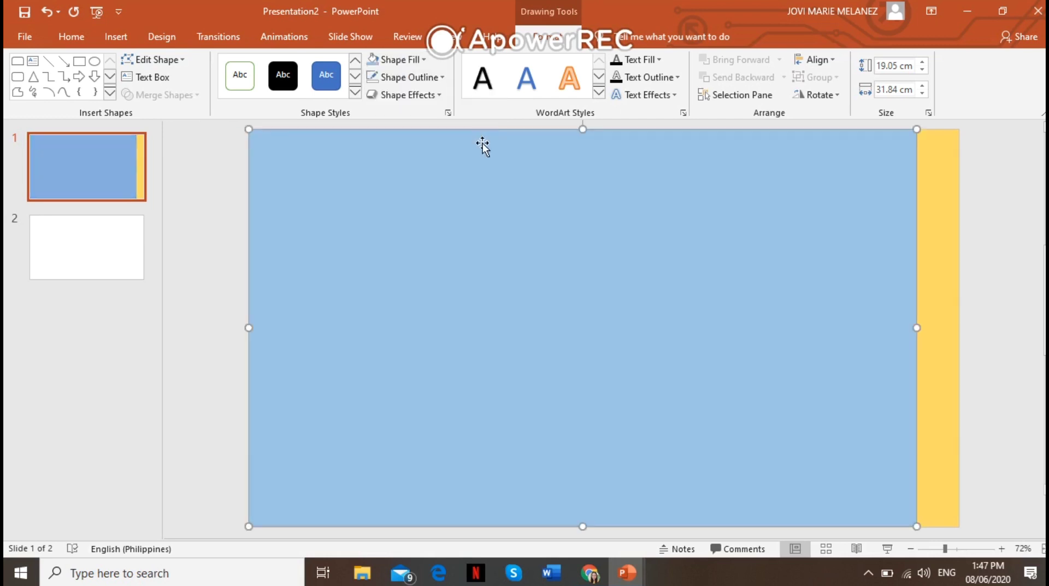
pyautogui.click(992, 263)
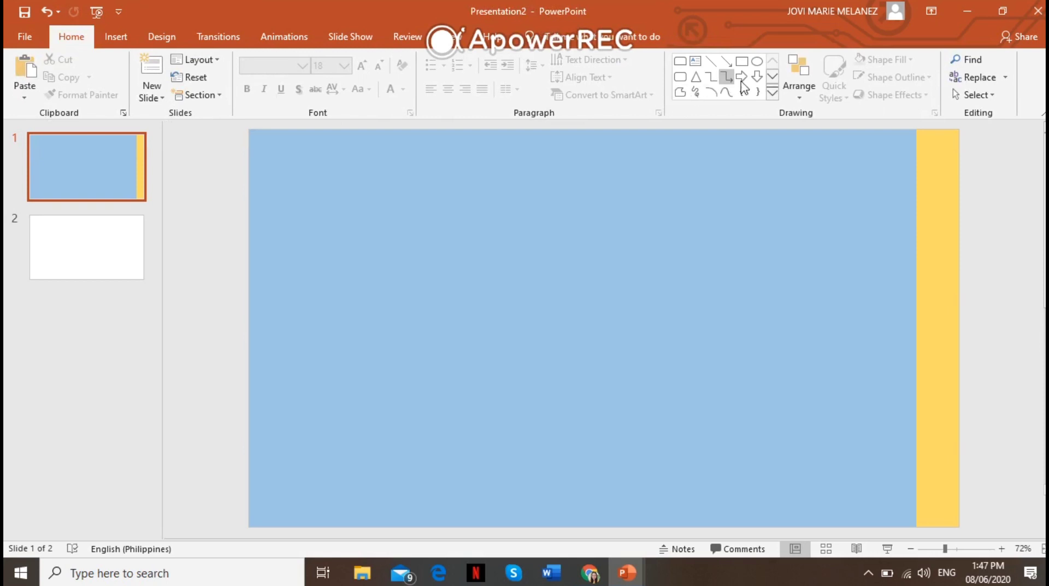
# Step: Add a rotated rounded-rectangle tab on the right edge with no outline and light-blue fill
pyautogui.click(771, 94)
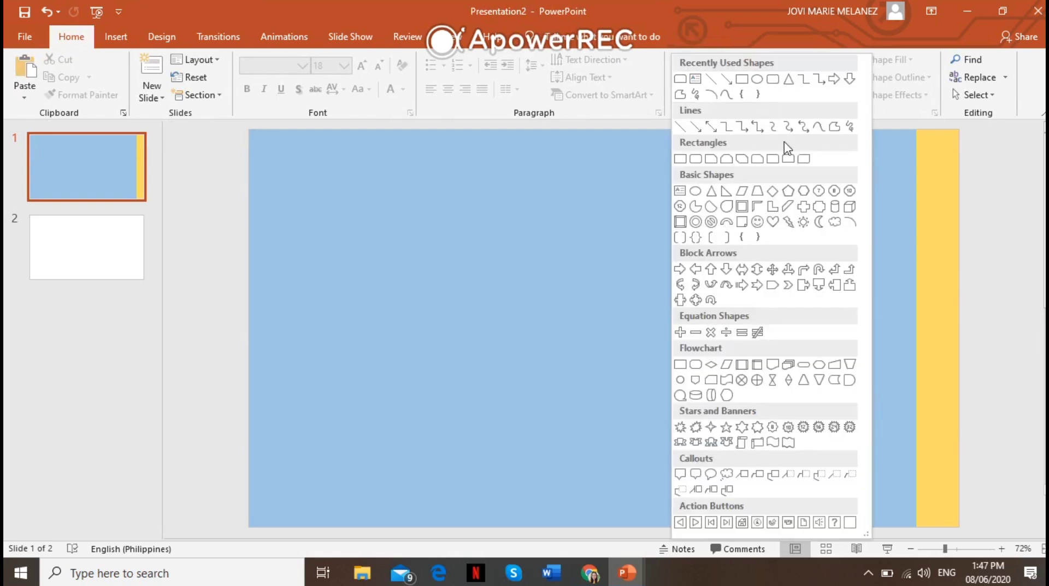
pyautogui.click(789, 159)
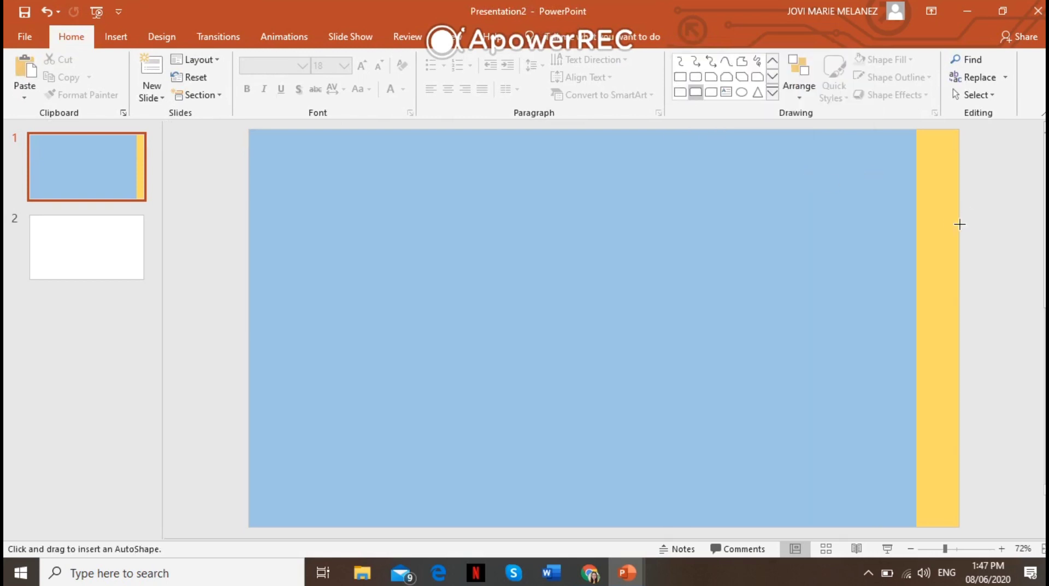
pyautogui.moveTo(939, 210)
pyautogui.mouseDown()
pyautogui.moveTo(986, 257)
pyautogui.moveTo(1004, 266)
pyautogui.moveTo(1007, 257)
pyautogui.mouseUp()
pyautogui.moveTo(977, 194); pyautogui.dragTo(937, 430)
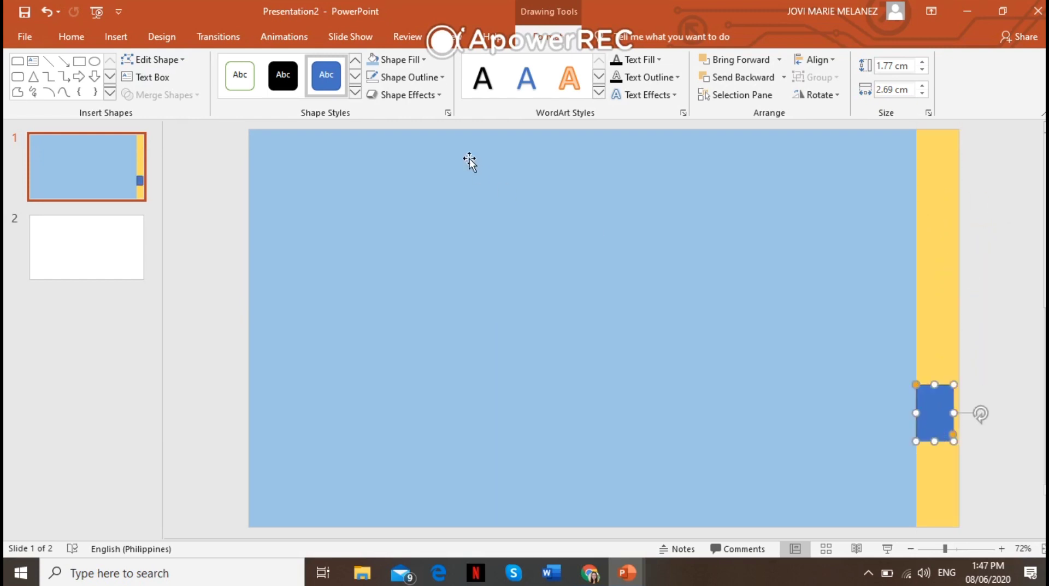
pyautogui.click(412, 77)
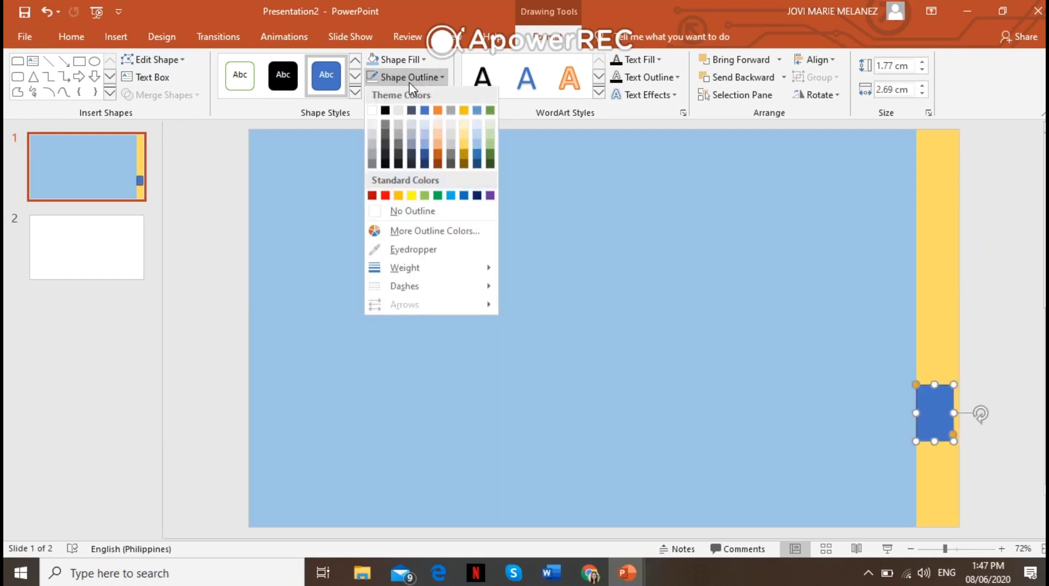
pyautogui.click(399, 213)
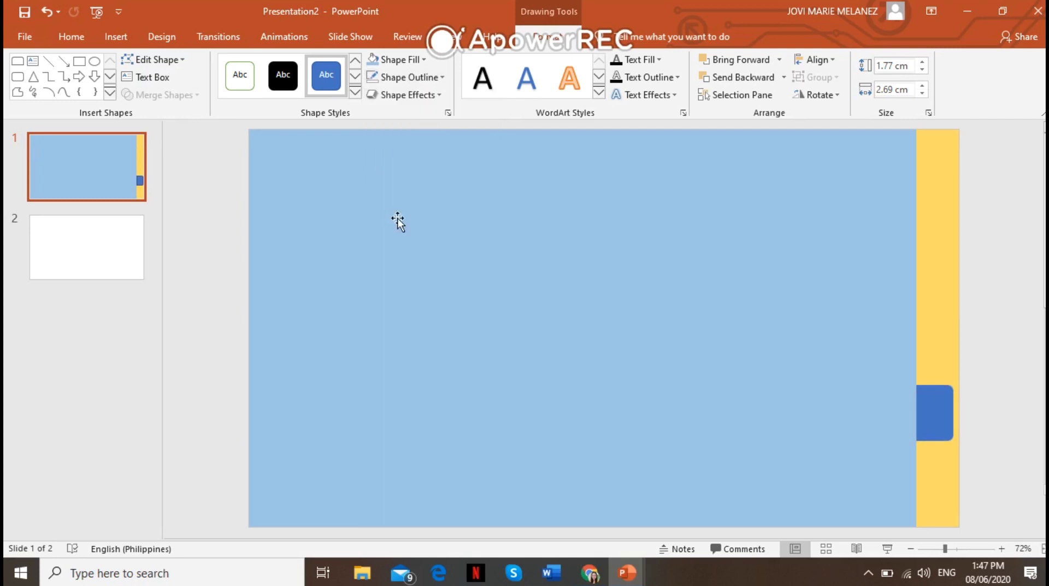
pyautogui.click(374, 65)
# Step: Group the small tab with the large light-blue page
pyautogui.click(737, 365)
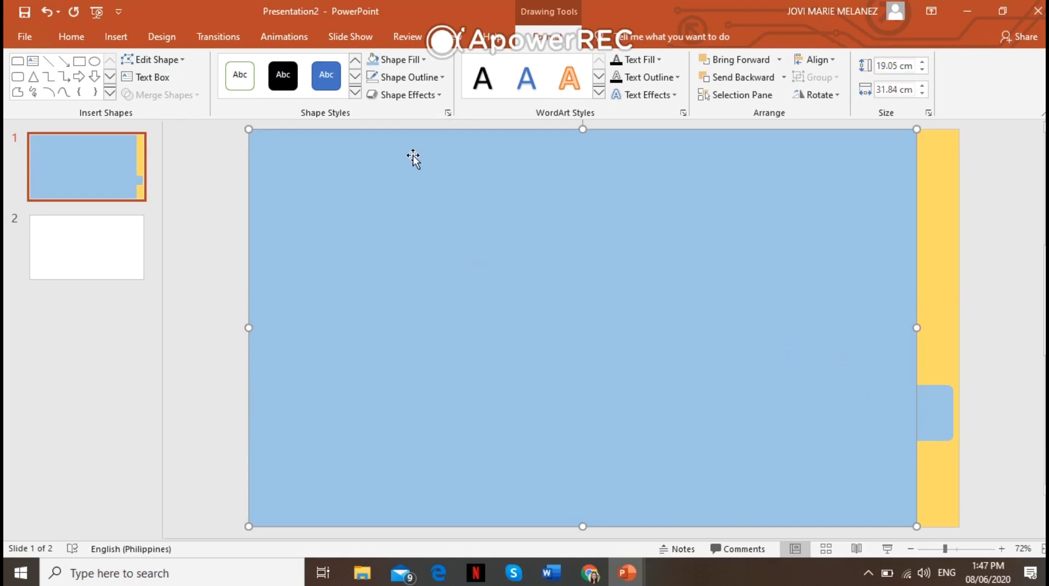
pyautogui.click(373, 79)
pyautogui.click(1000, 290)
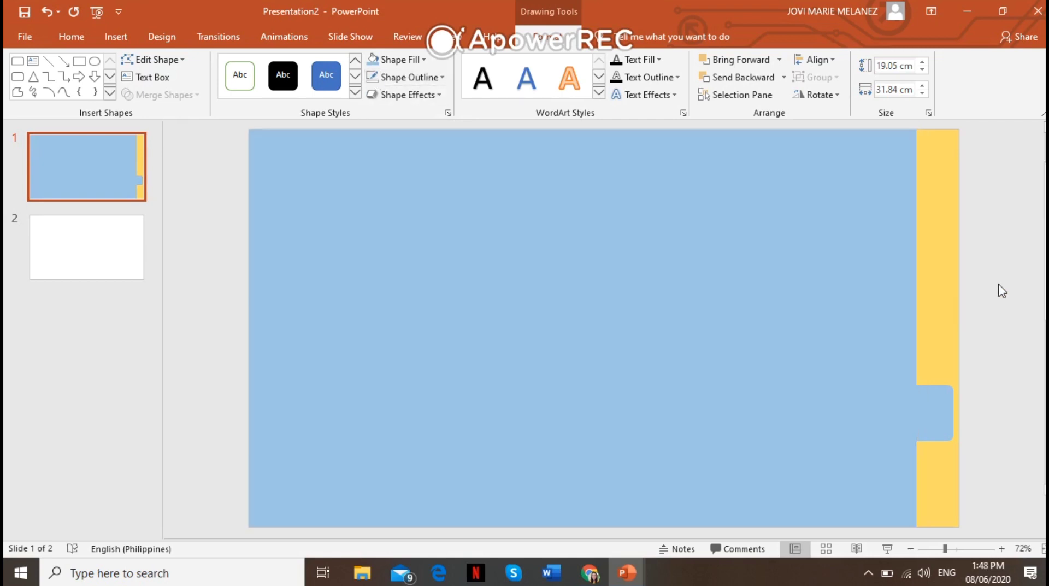
pyautogui.click(935, 422)
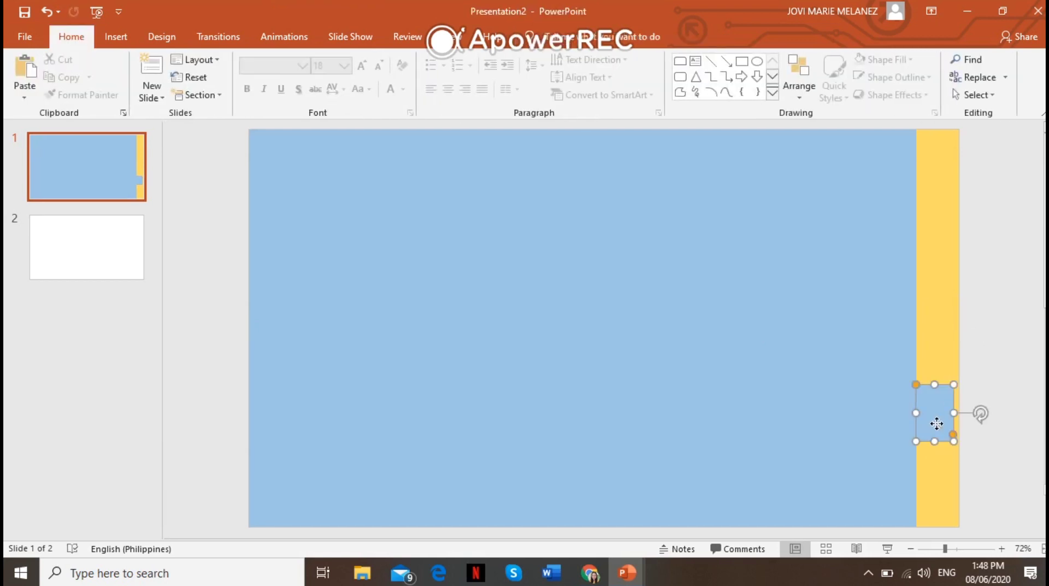
pyautogui.keyDown('shift'); pyautogui.click(771, 424); pyautogui.keyUp('shift')
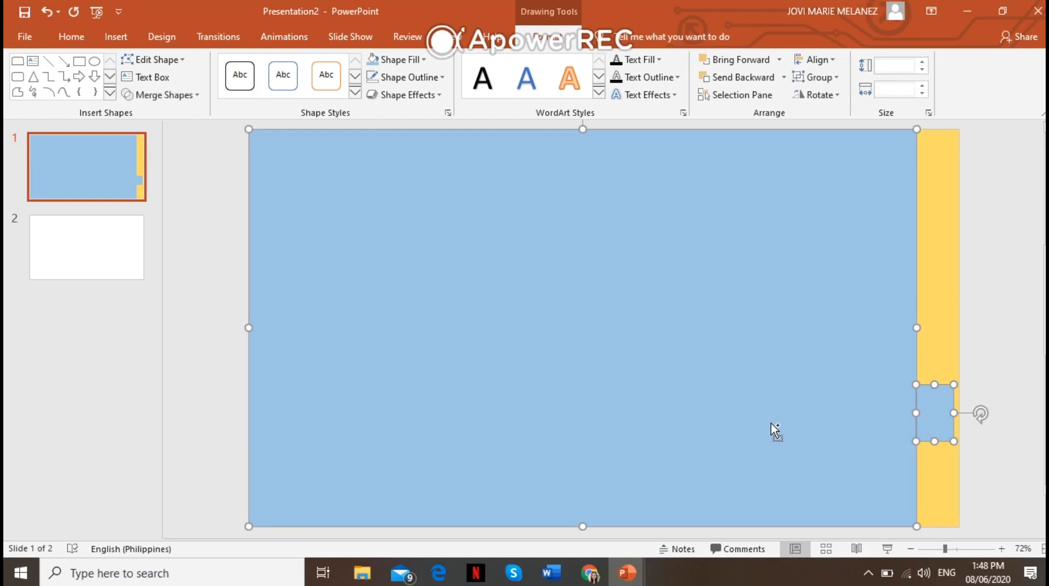
pyautogui.rightClick(848, 352)
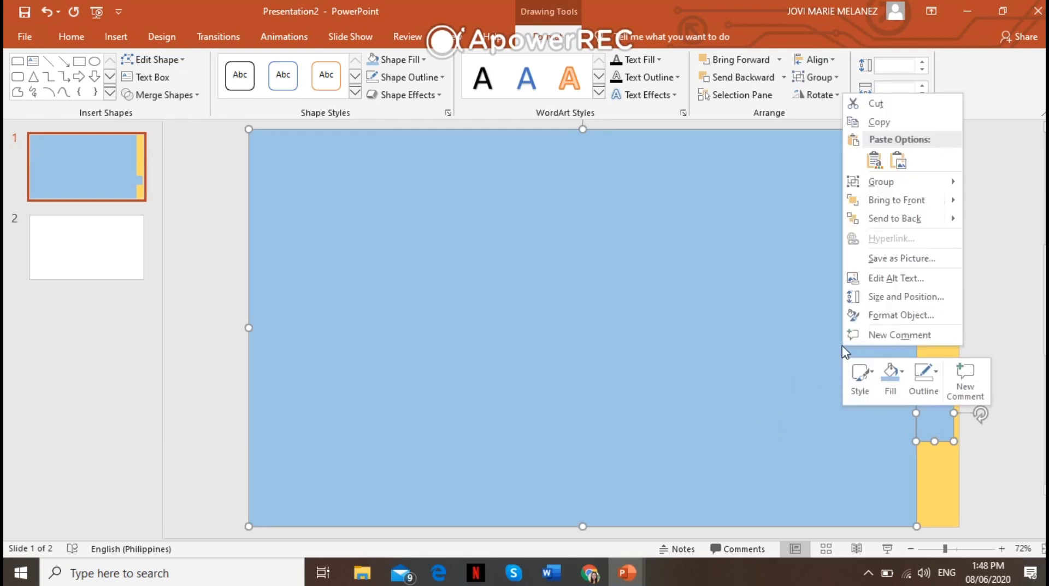
pyautogui.moveTo(902, 183)
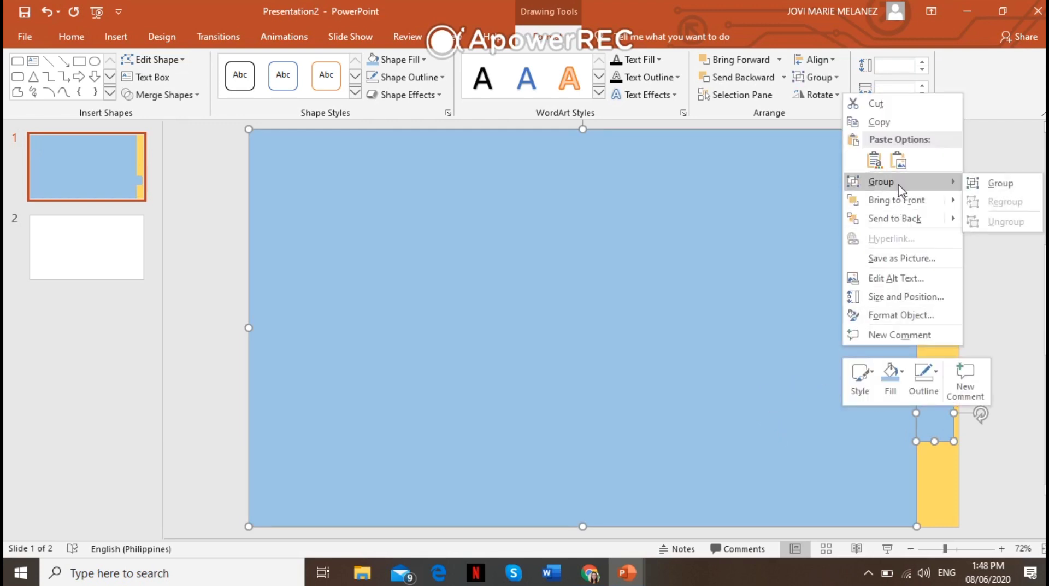
pyautogui.click(973, 187)
pyautogui.click(984, 251)
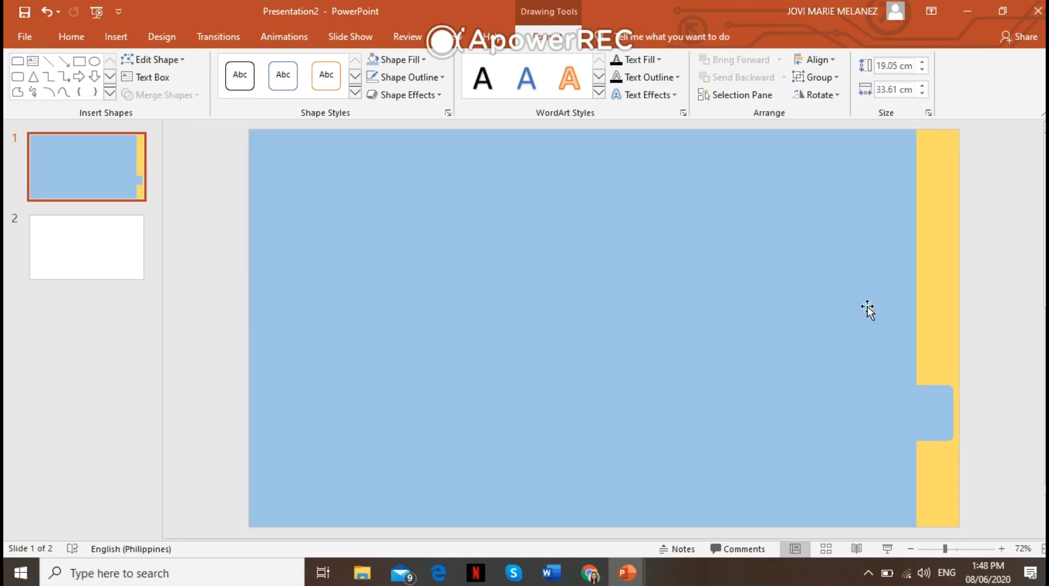
# Step: Line the grouped page and tab up with the slide's top edge
pyautogui.click(807, 355)
pyautogui.moveTo(806, 355); pyautogui.dragTo(766, 354)
pyautogui.moveTo(861, 319)
pyautogui.mouseDown()
pyautogui.moveTo(869, 305)
pyautogui.moveTo(858, 307)
pyautogui.mouseUp()
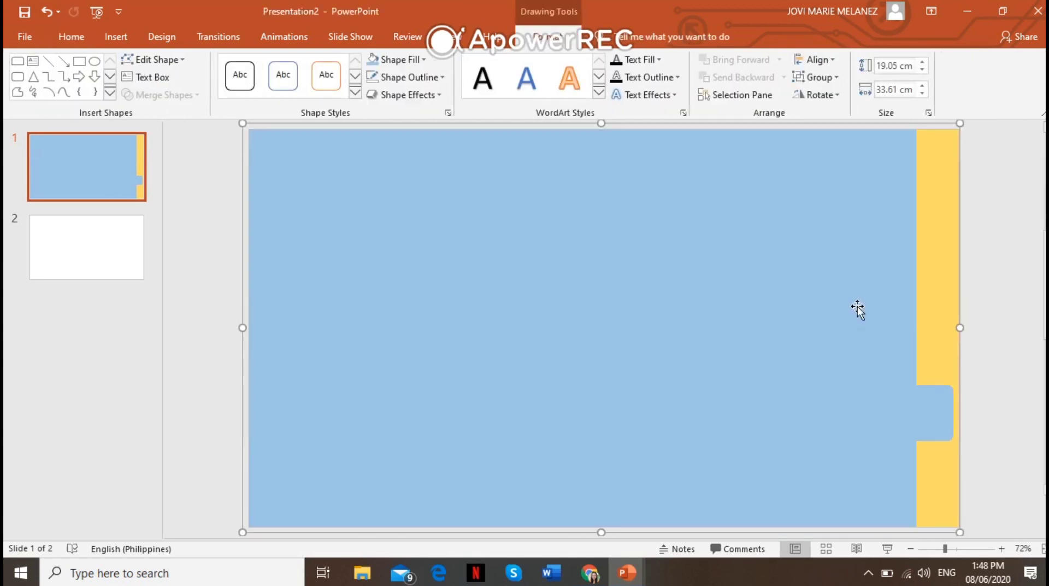
pyautogui.click(857, 307)
pyautogui.click(1004, 296)
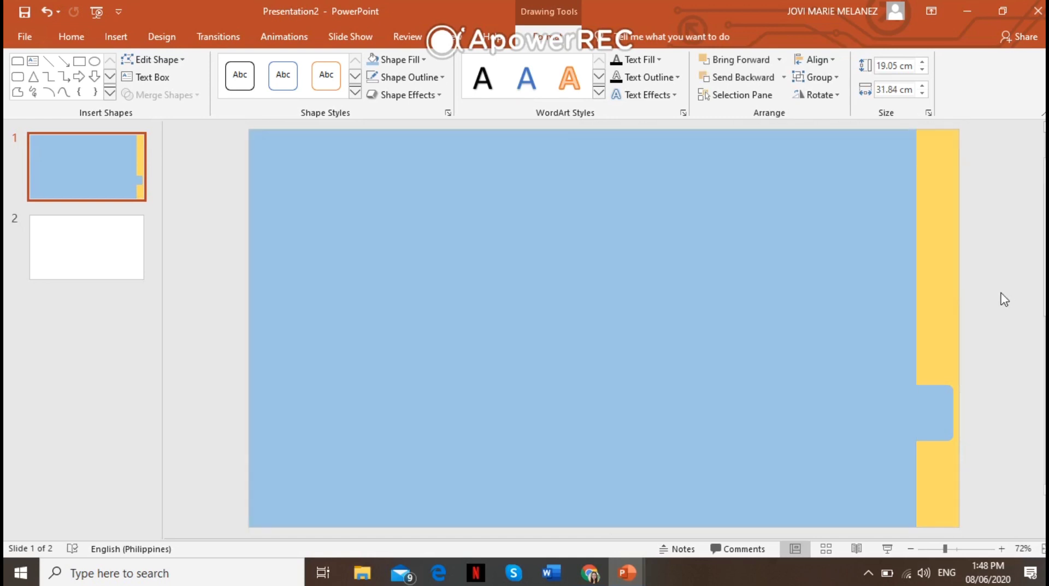
pyautogui.click(871, 361)
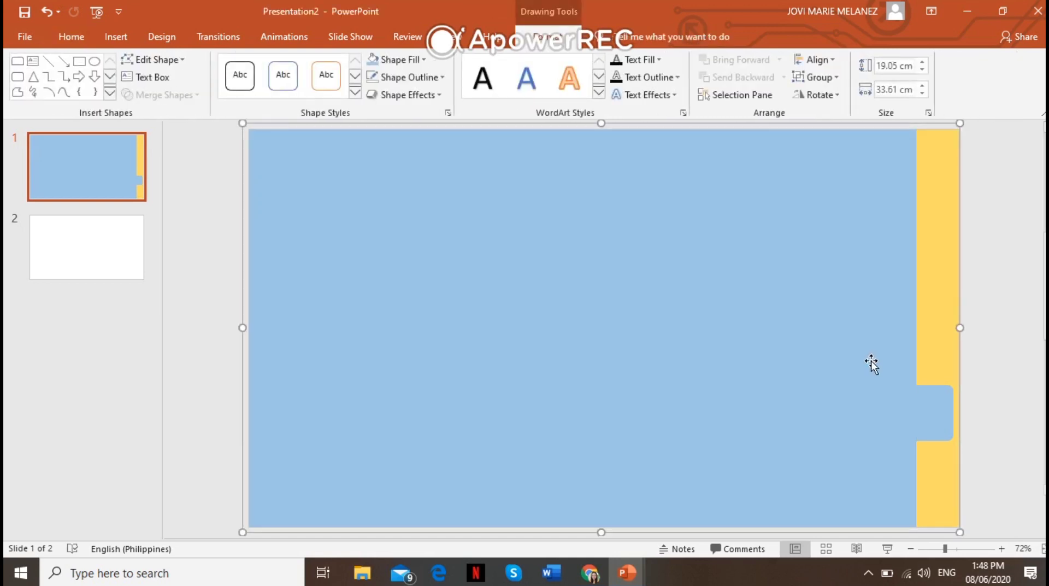
pyautogui.click(872, 360)
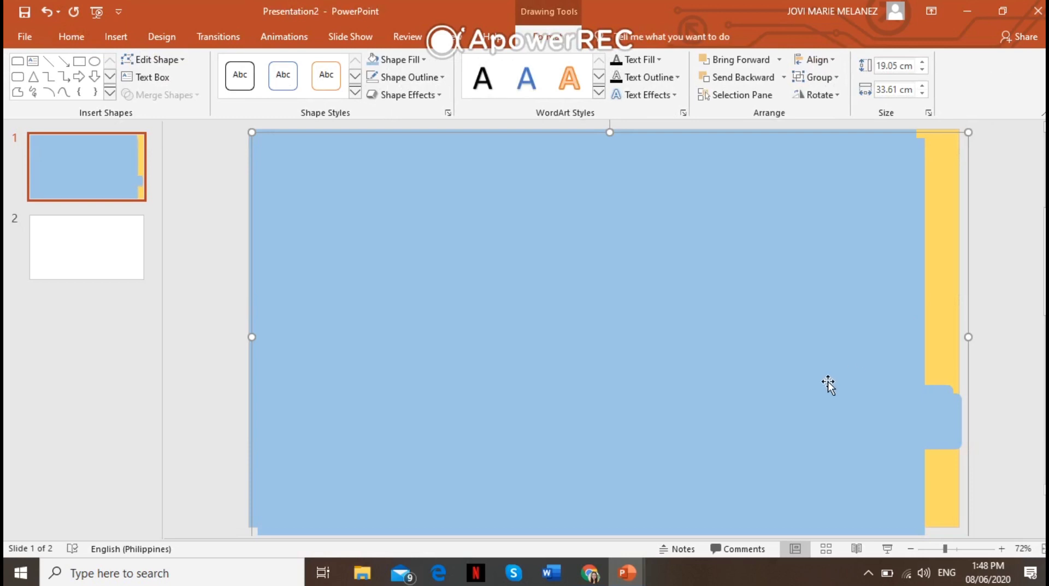
# Step: Recolour the copied page dark blue and align it with the slide's left edge
pyautogui.moveTo(829, 382); pyautogui.dragTo(839, 346)
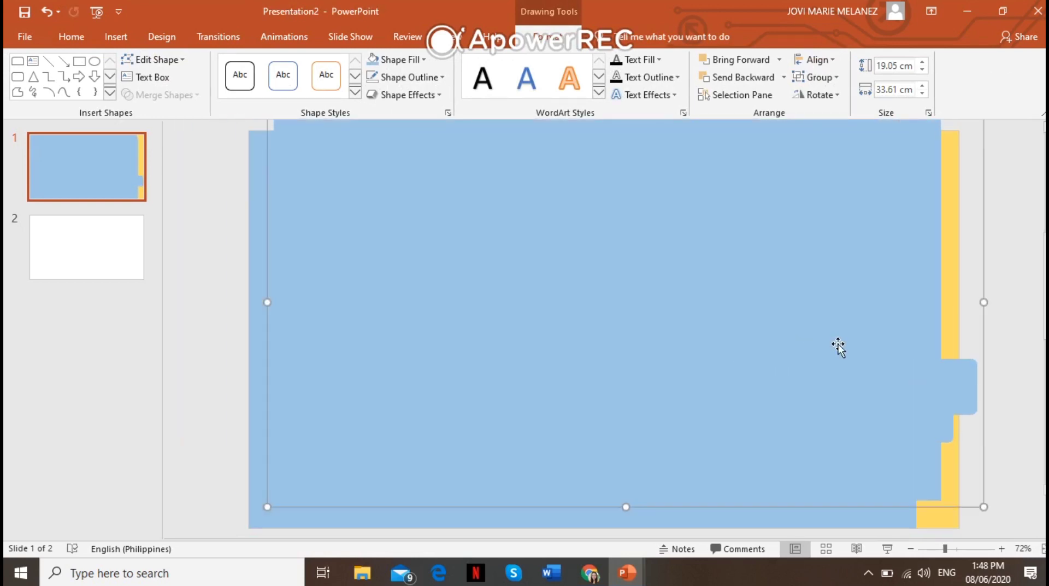
pyautogui.click(418, 63)
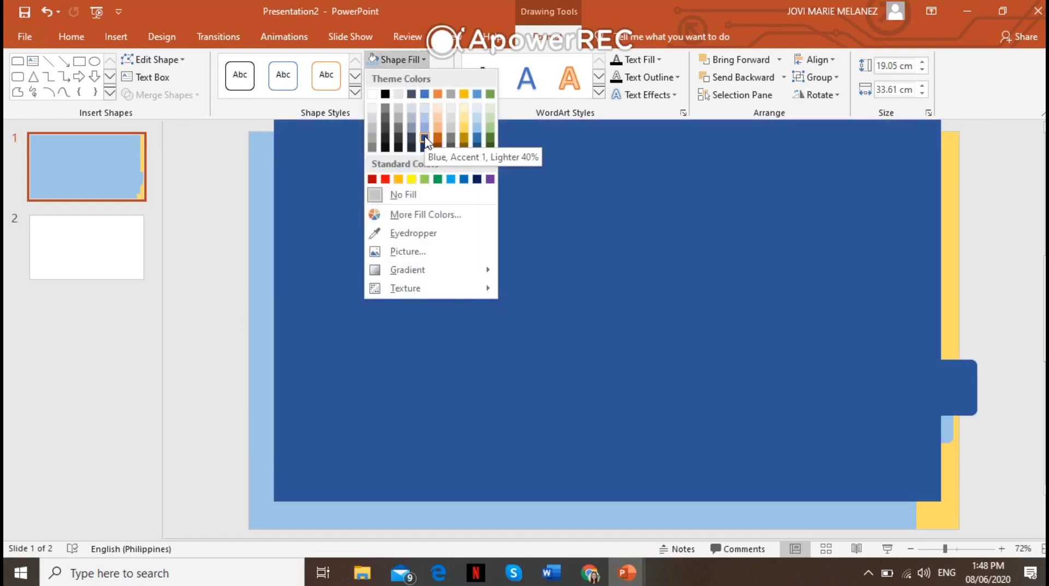
pyautogui.click(425, 139)
pyautogui.press('Left')
pyautogui.press('Left')
pyautogui.press('Left')
pyautogui.press('Left')
pyautogui.press('Left')
pyautogui.press('Left')
pyautogui.press('Left')
pyautogui.press('Left')
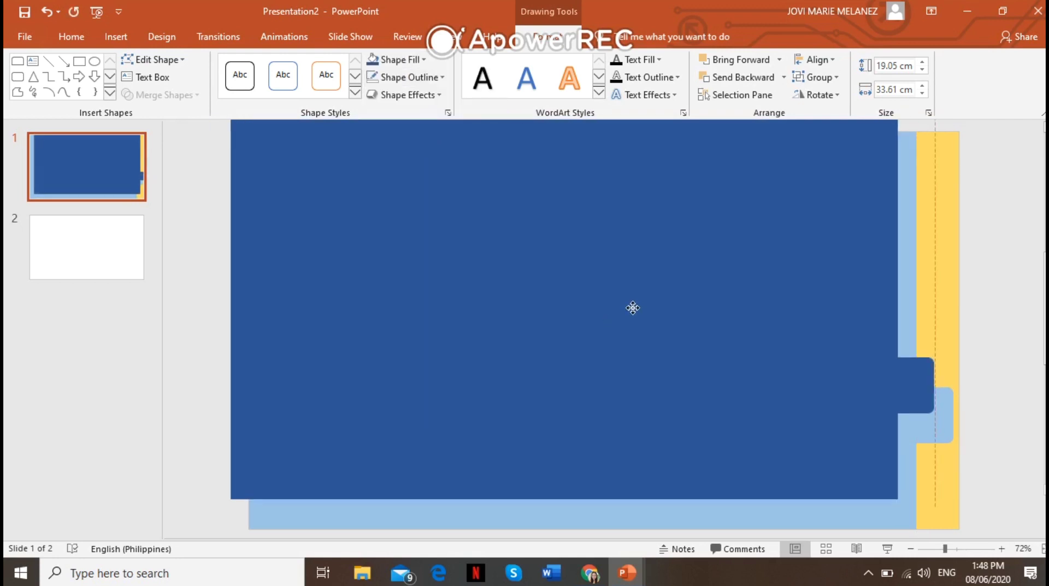
pyautogui.moveTo(633, 308)
pyautogui.mouseDown()
pyautogui.moveTo(628, 342)
pyautogui.moveTo(595, 340)
pyautogui.mouseUp()
pyautogui.click(885, 328)
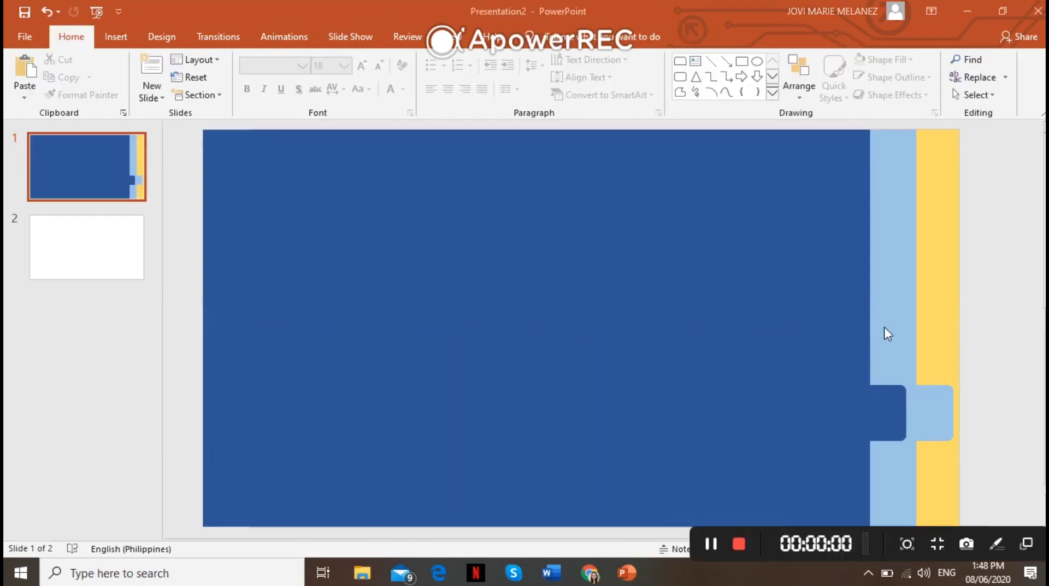
# Step: Raise the dark-blue page's tab above the light-blue tab
pyautogui.click(892, 419)
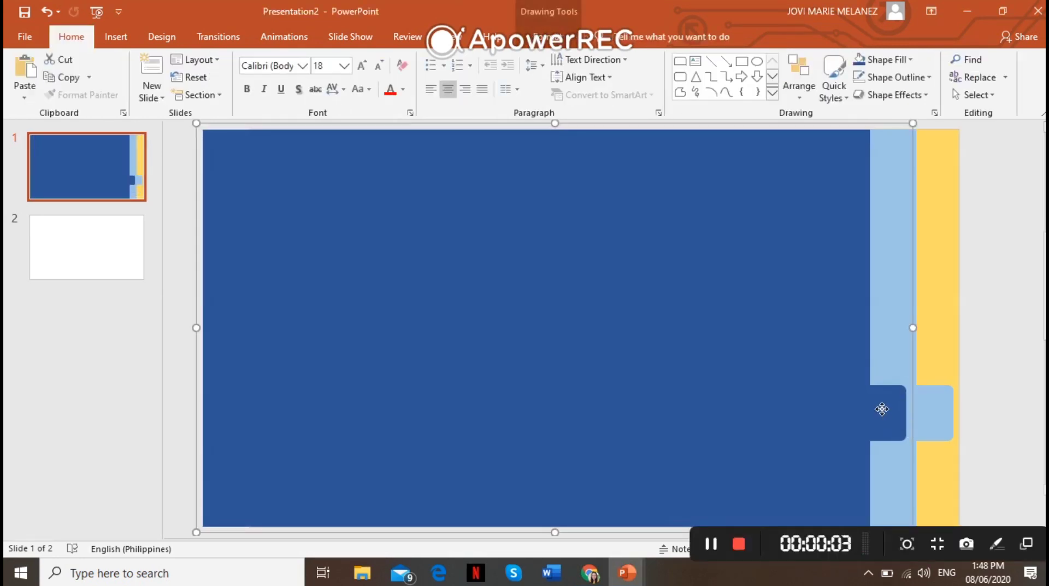
pyautogui.click(883, 409)
pyautogui.moveTo(882, 409)
pyautogui.mouseDown()
pyautogui.moveTo(877, 345)
pyautogui.moveTo(876, 361)
pyautogui.mouseUp()
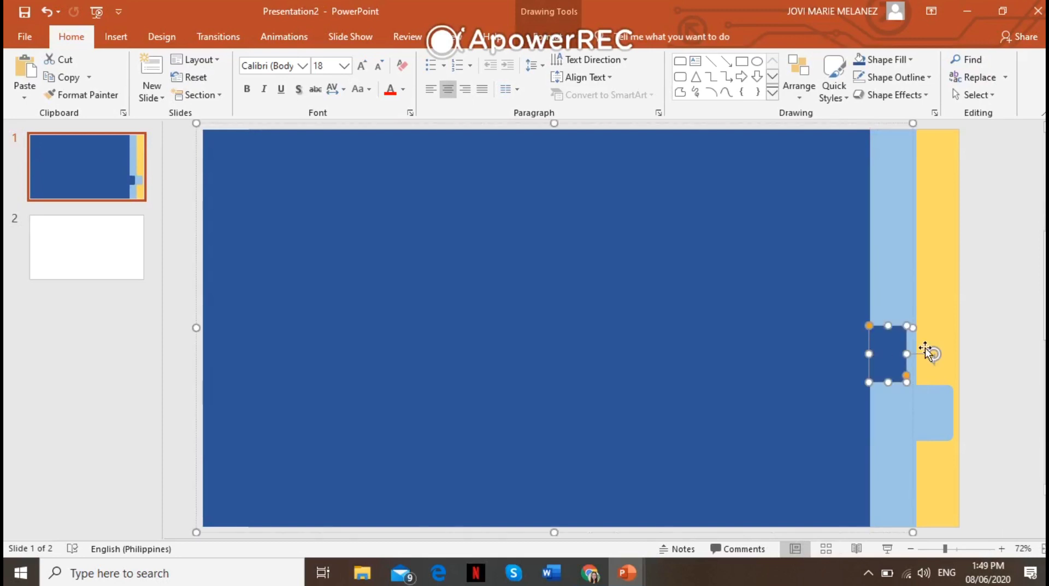
pyautogui.click(998, 283)
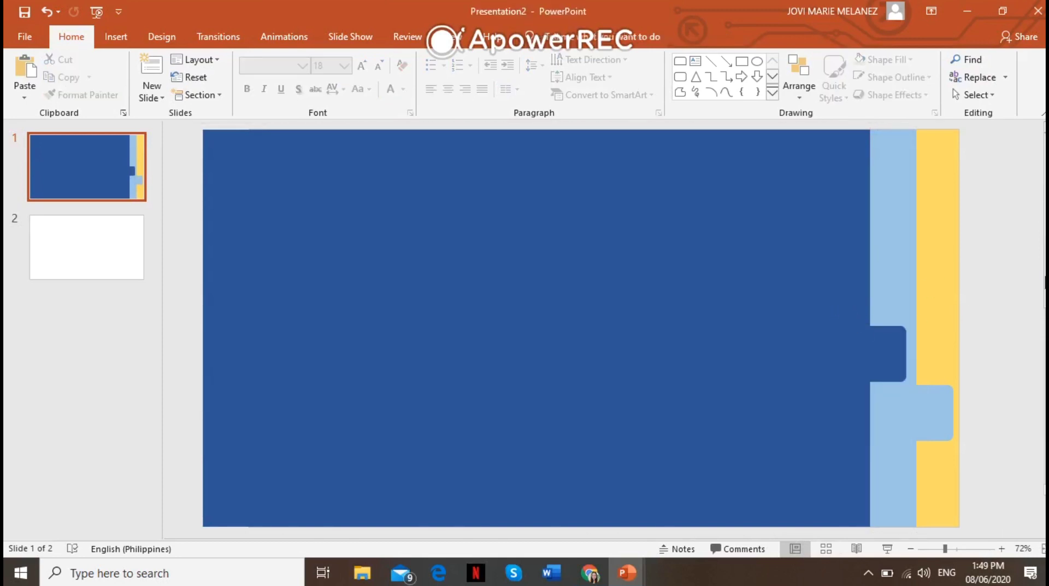
pyautogui.click(909, 270)
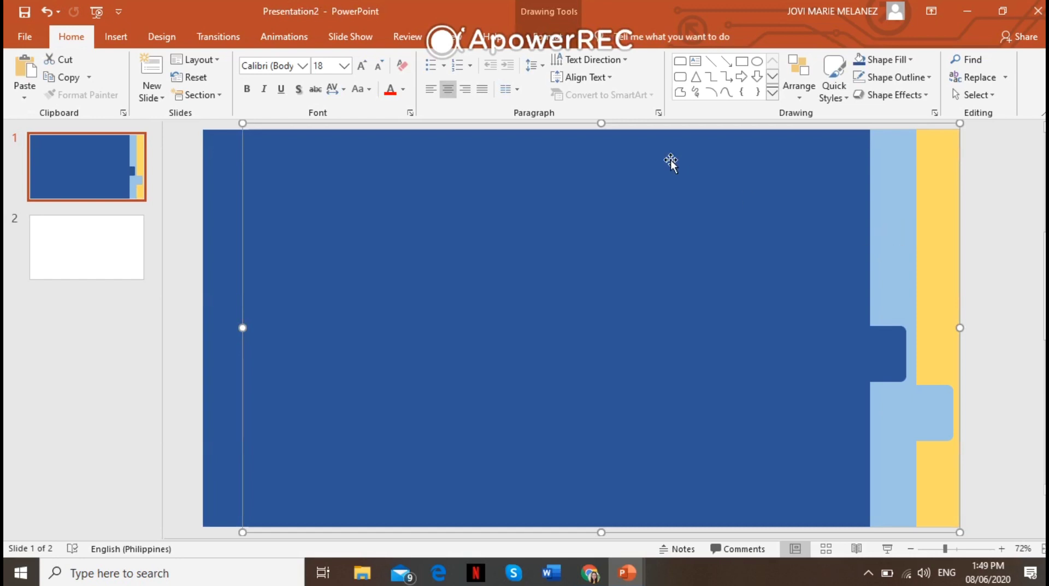
# Step: Apply an outer drop-shadow preset to the light-blue page
pyautogui.click(559, 44)
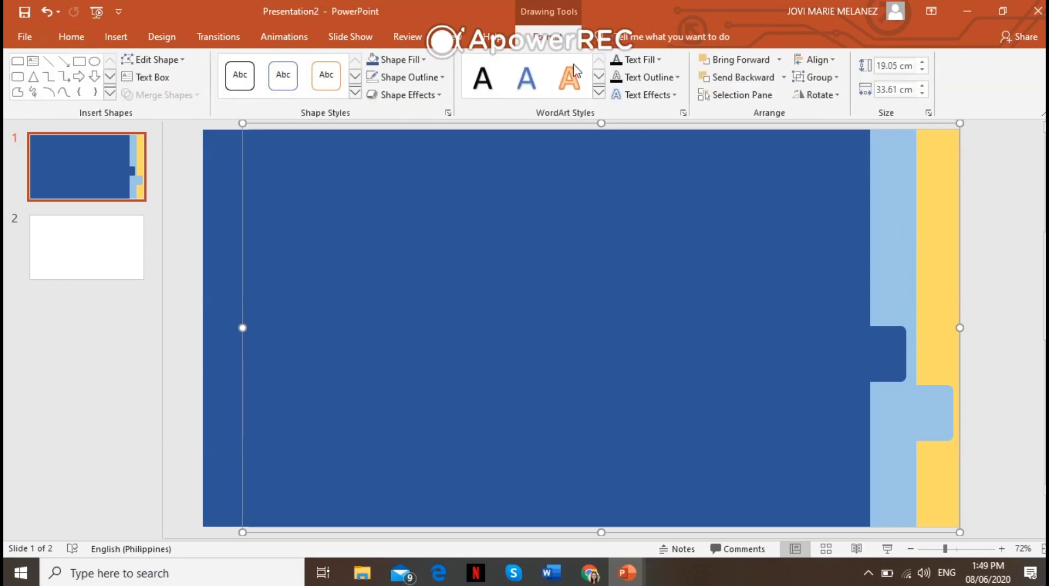
pyautogui.click(422, 97)
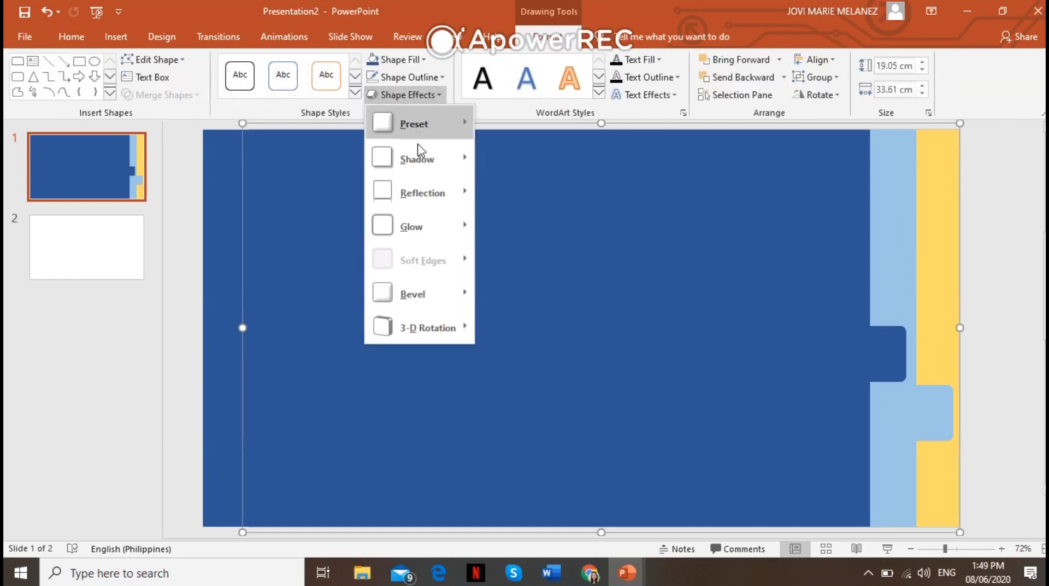
pyautogui.moveTo(419, 159)
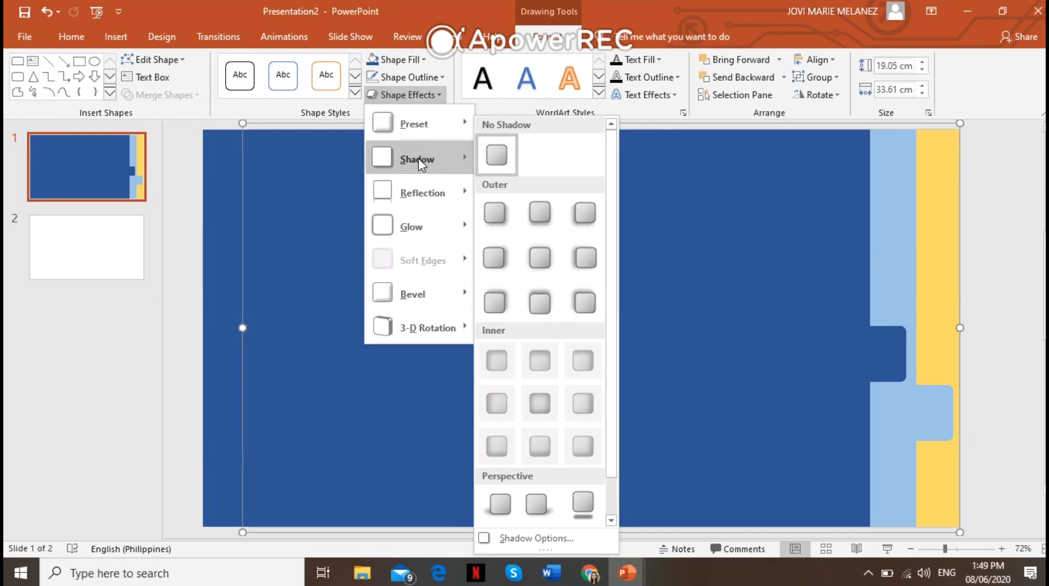
pyautogui.click(497, 213)
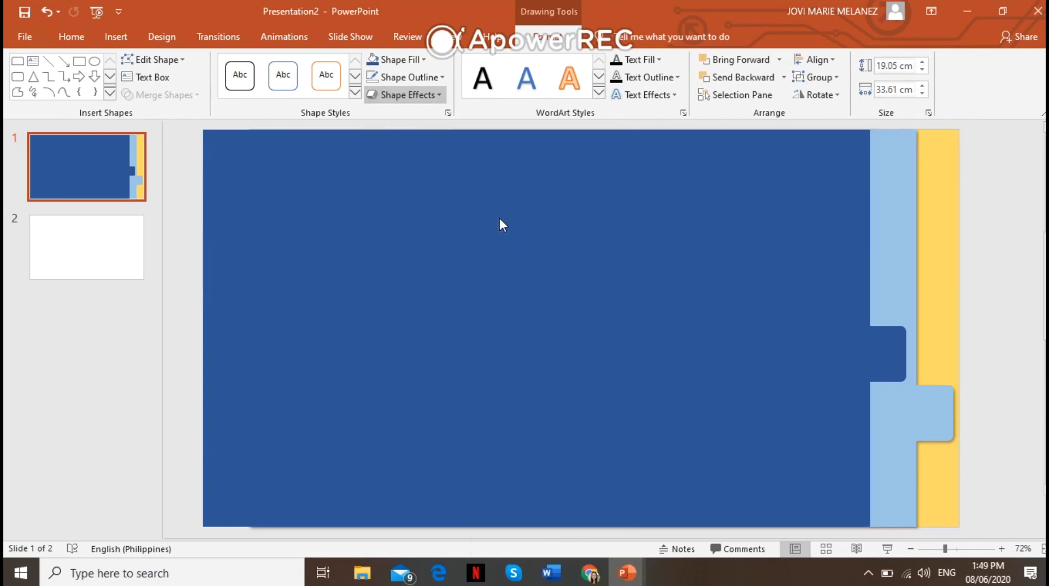
# Step: Set the shadow to 10 pt blur and 7 pt distance
pyautogui.click(437, 97)
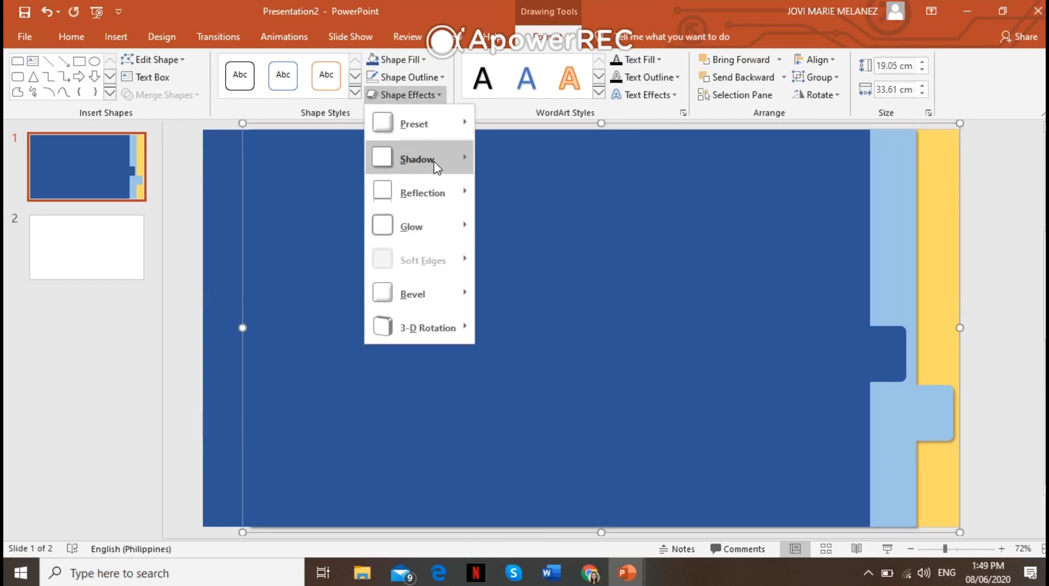
pyautogui.moveTo(437, 167)
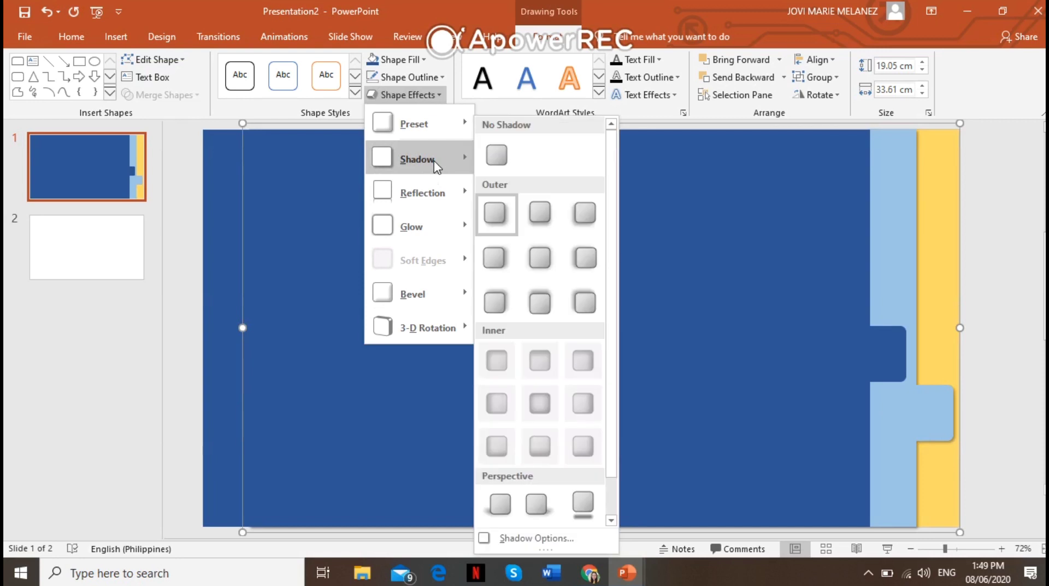
pyautogui.click(535, 539)
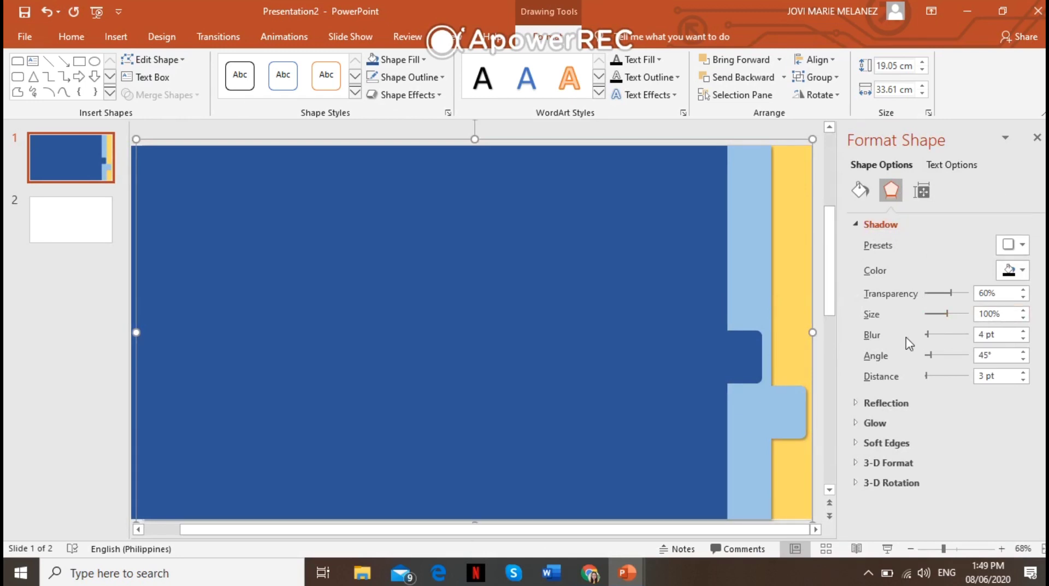
pyautogui.click(990, 337)
pyautogui.press('BackSpace')
pyautogui.write('10')
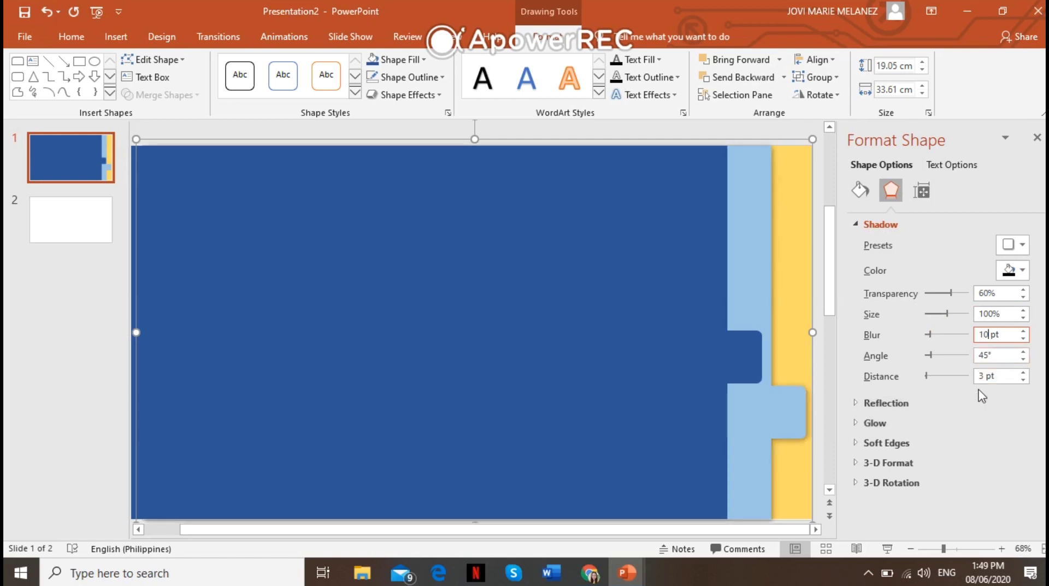
pyautogui.press('BackSpace')
pyautogui.write('7')
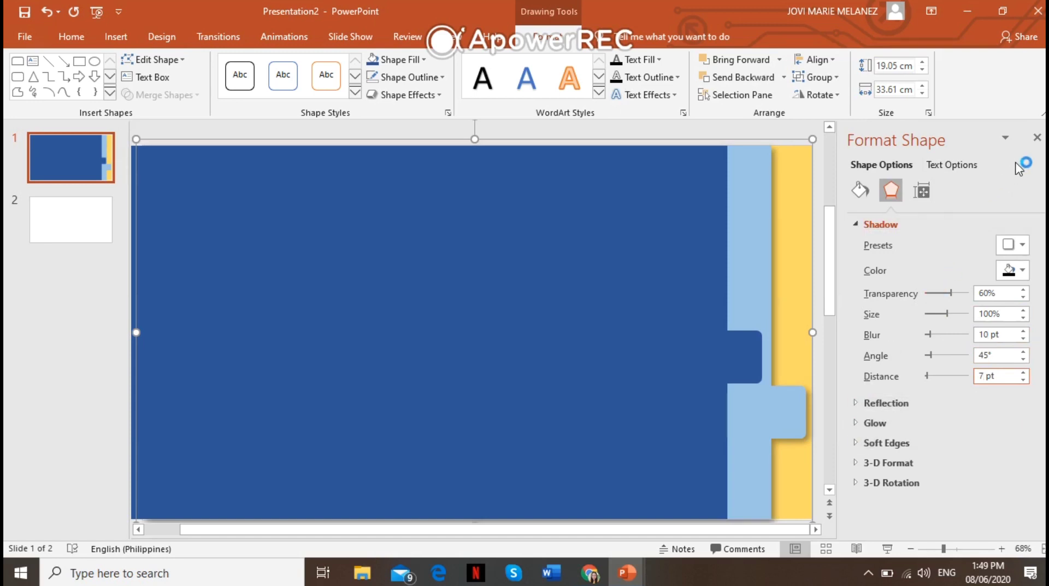
pyautogui.click(1037, 139)
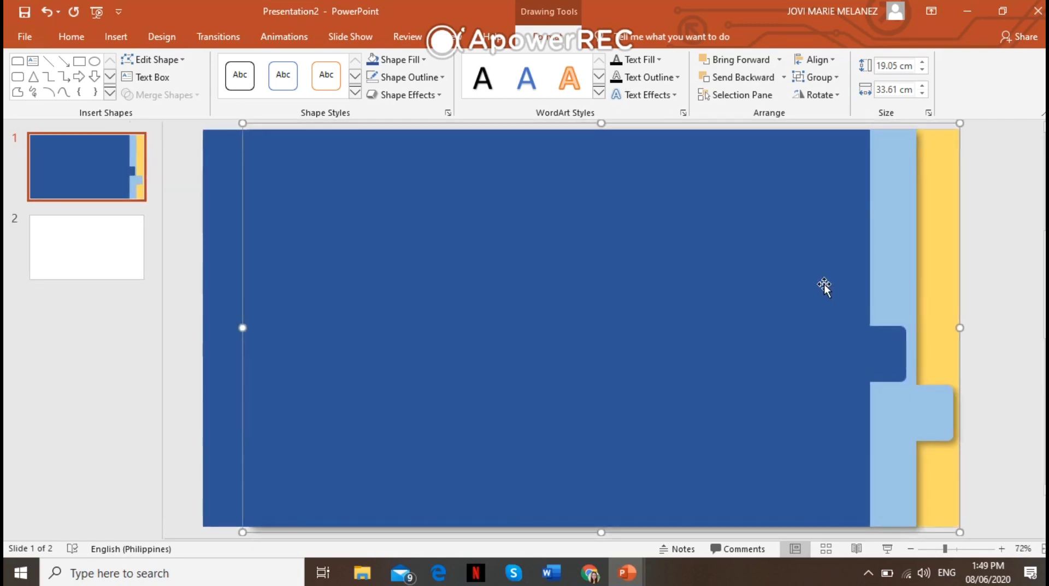
# Step: Apply an outer shadow preset to the dark-blue page
pyautogui.click(823, 288)
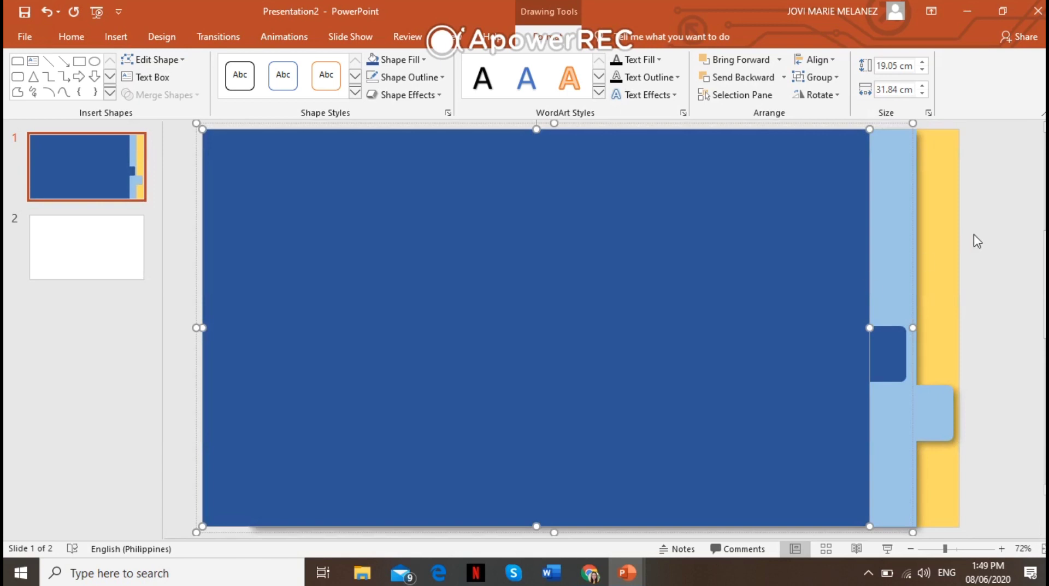
pyautogui.click(978, 241)
pyautogui.click(803, 298)
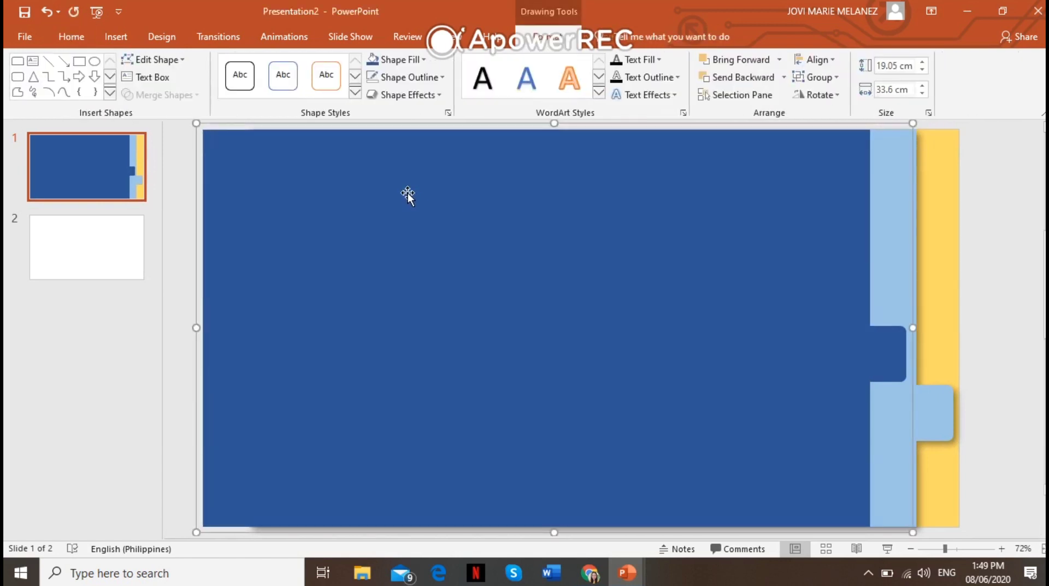
pyautogui.click(420, 94)
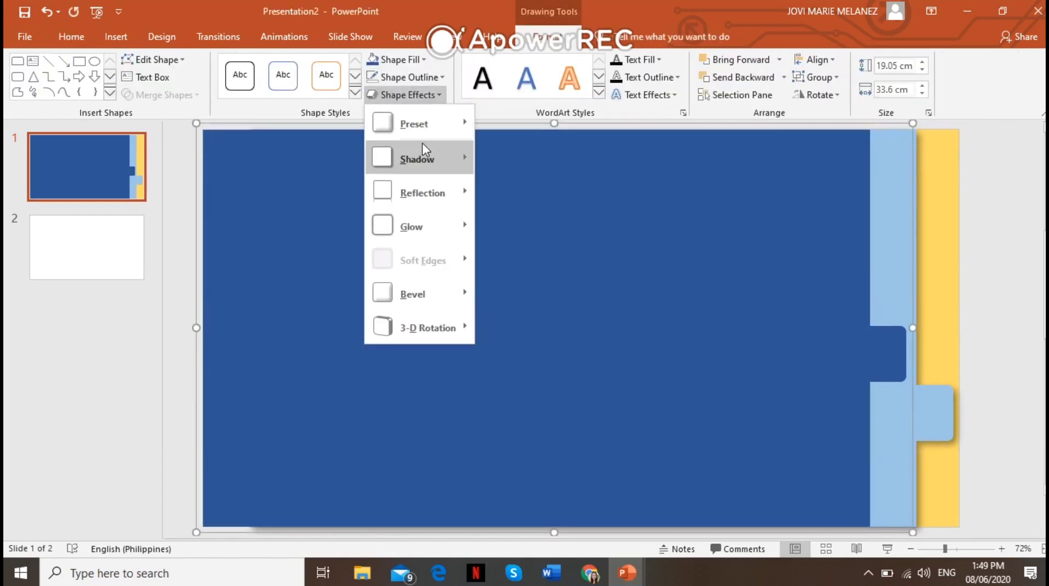
pyautogui.moveTo(424, 156)
pyautogui.click(495, 258)
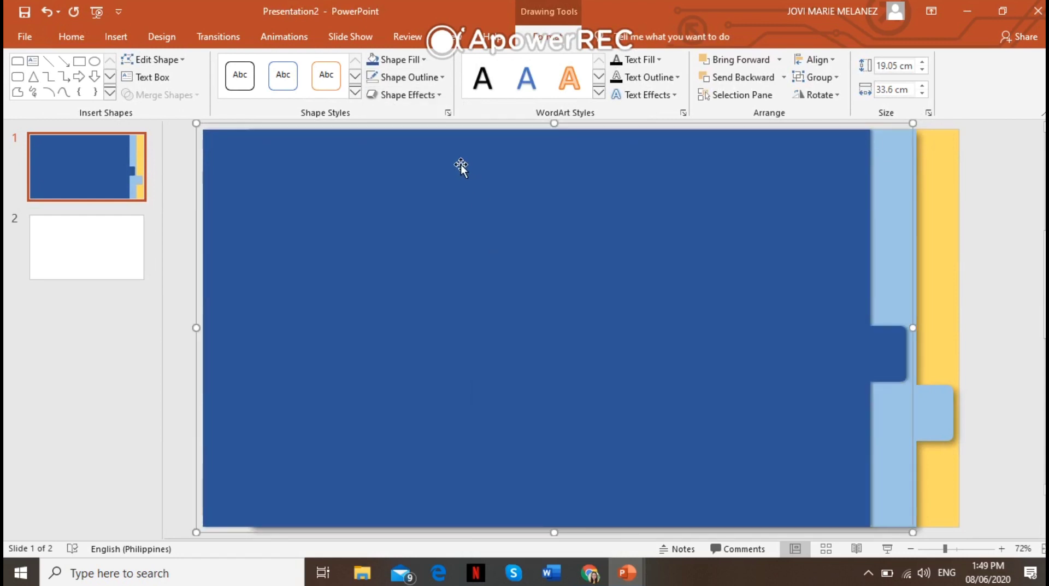
# Step: Set the dark-blue page's shadow to 10 pt blur and 7 pt distance
pyautogui.click(436, 96)
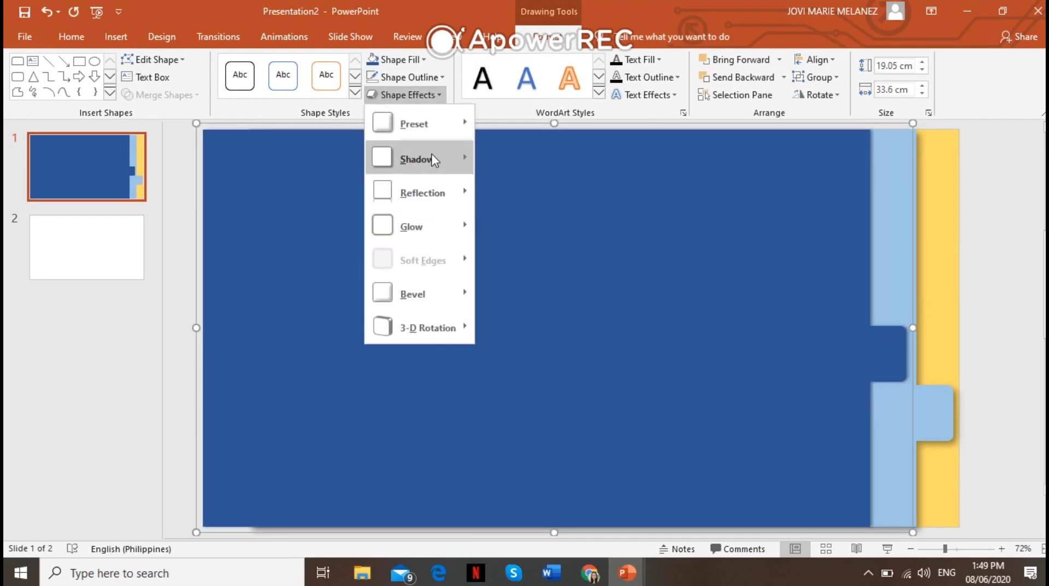
pyautogui.moveTo(432, 159)
pyautogui.click(538, 538)
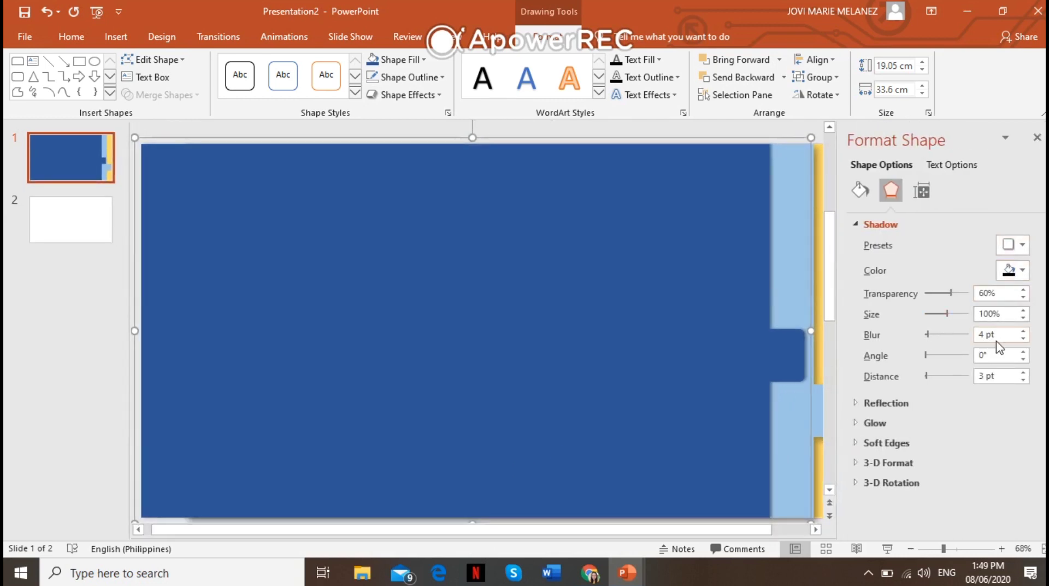
pyautogui.doubleClick(984, 335)
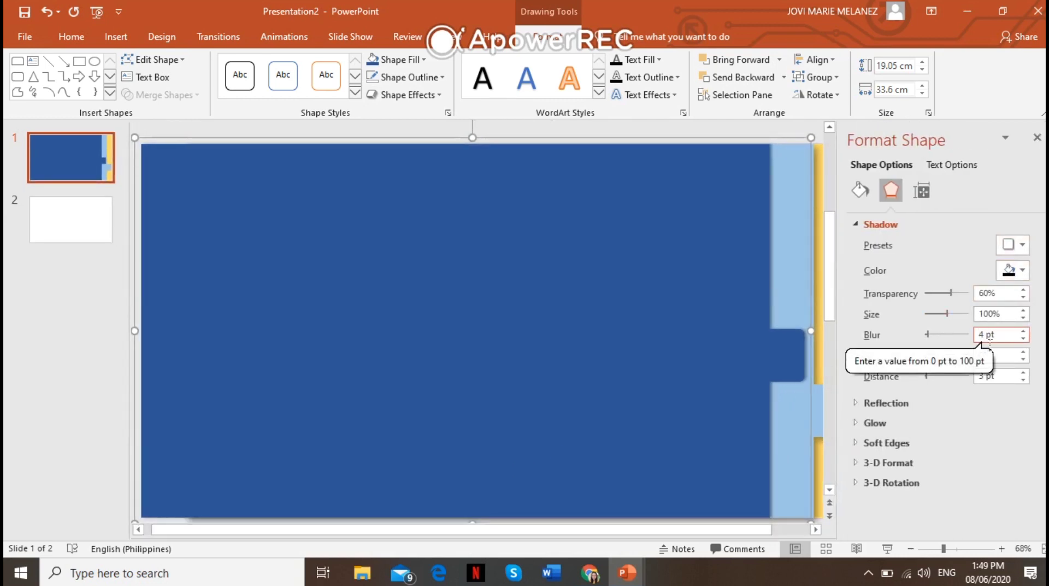
pyautogui.write('10')
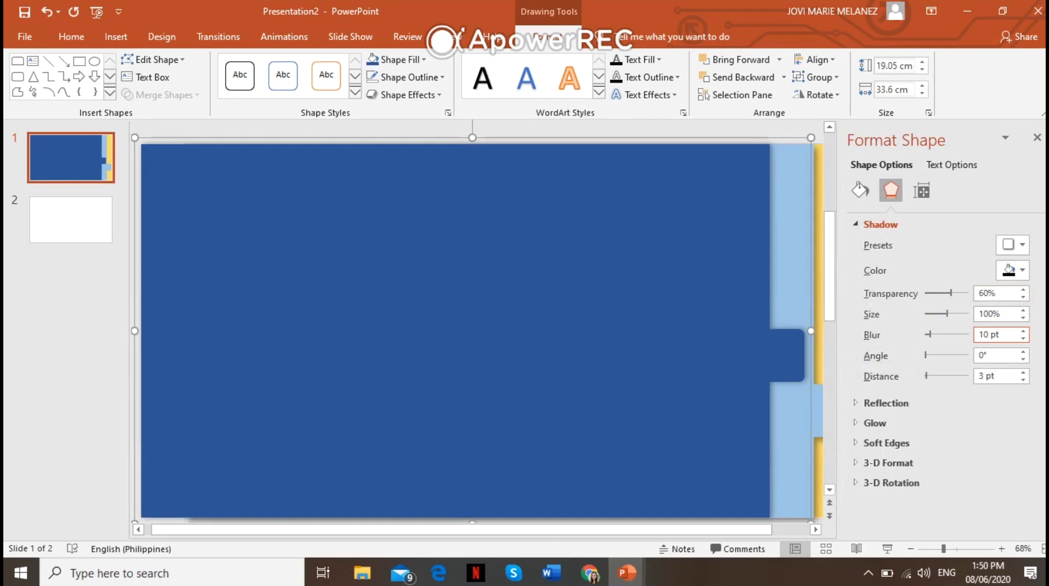
pyautogui.click(990, 382)
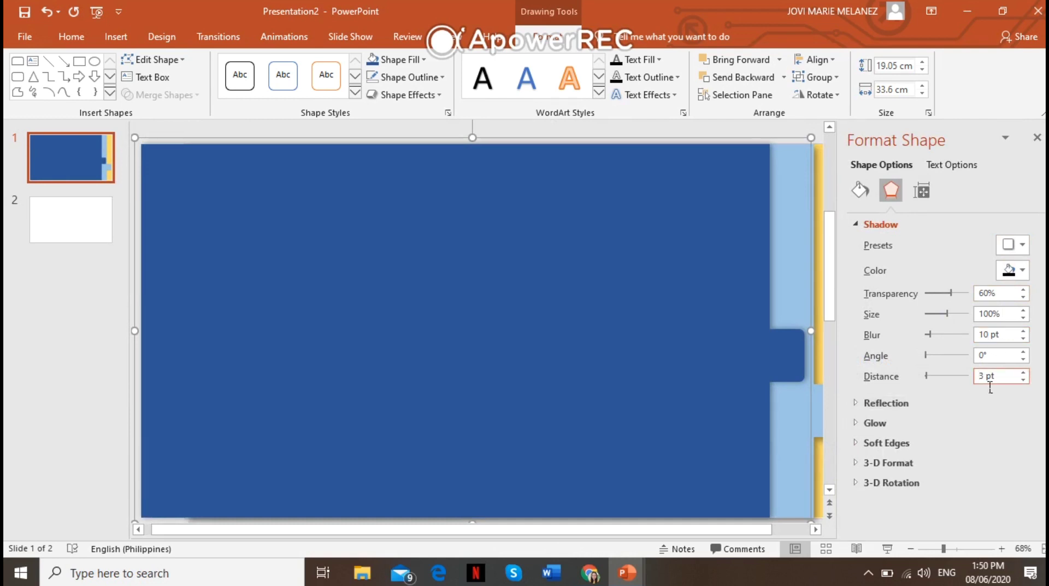
pyautogui.press('Delete')
pyautogui.write('7')
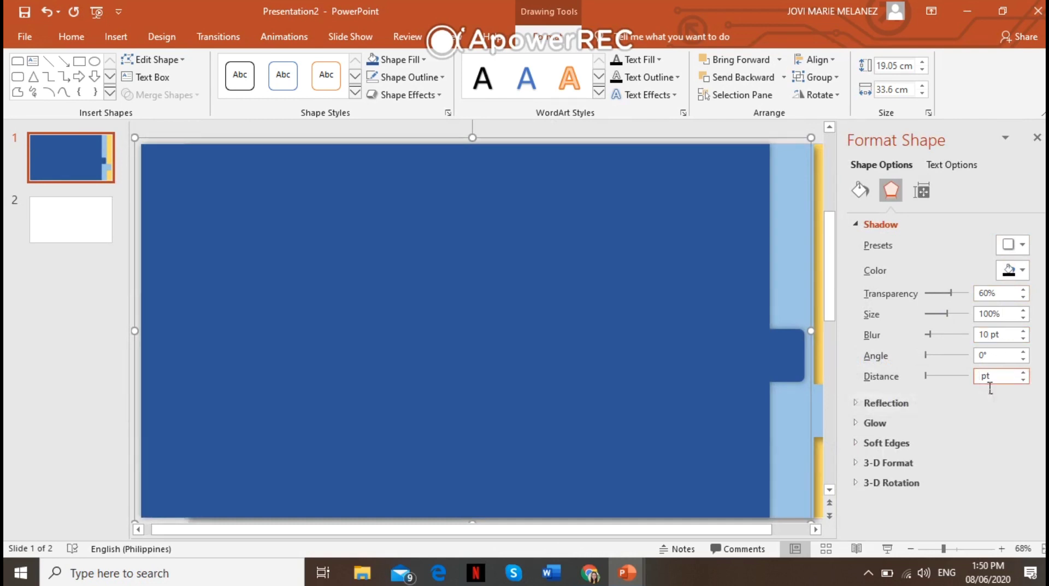
pyautogui.click(1037, 138)
pyautogui.click(991, 288)
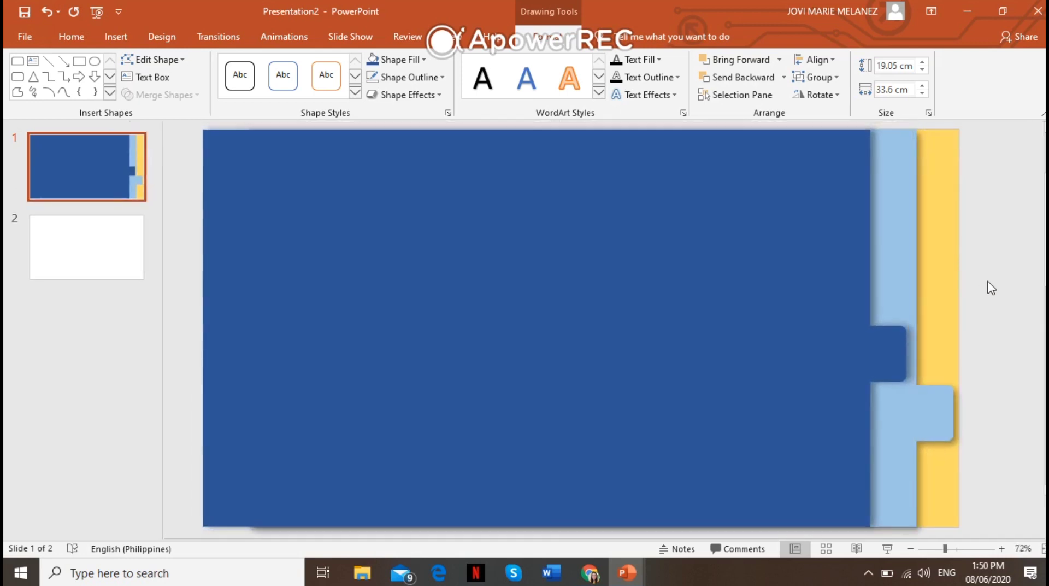
# Step: Duplicate the dark-blue tabbed page, fill the copy gold, and align it with the stack
pyautogui.click(854, 291)
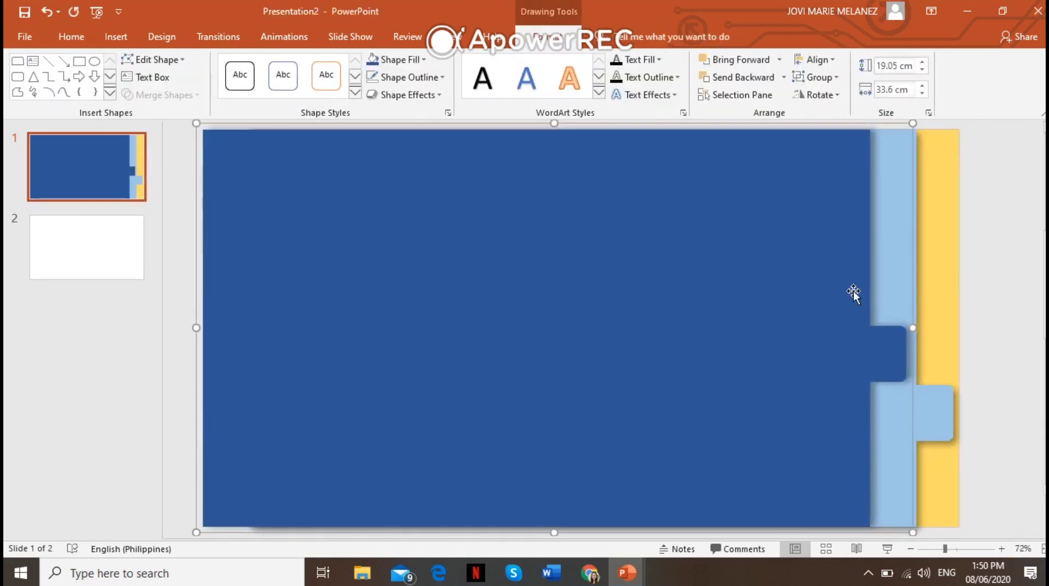
pyautogui.moveTo(856, 290); pyautogui.dragTo(842, 318)
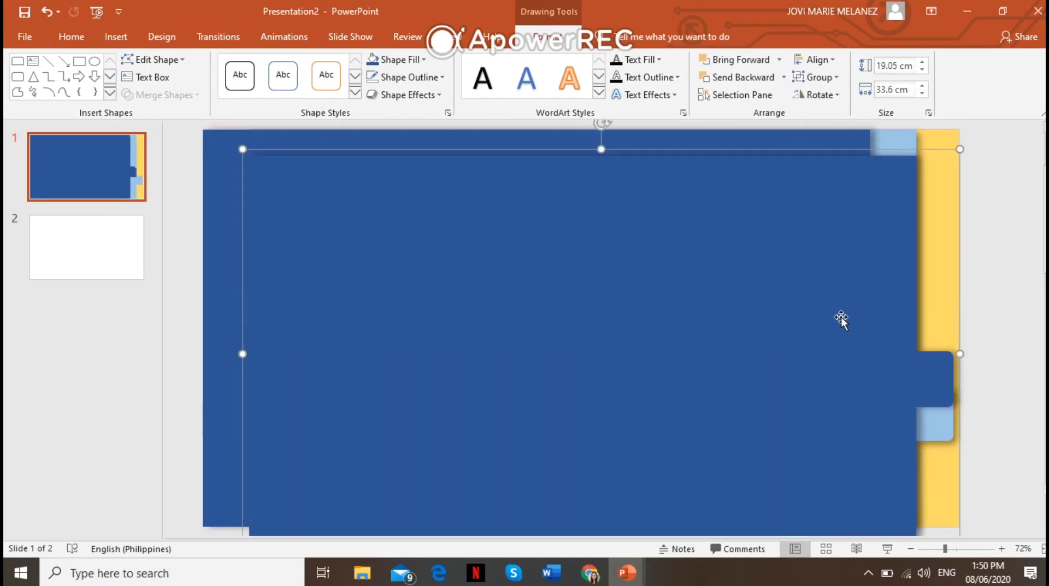
pyautogui.click(408, 61)
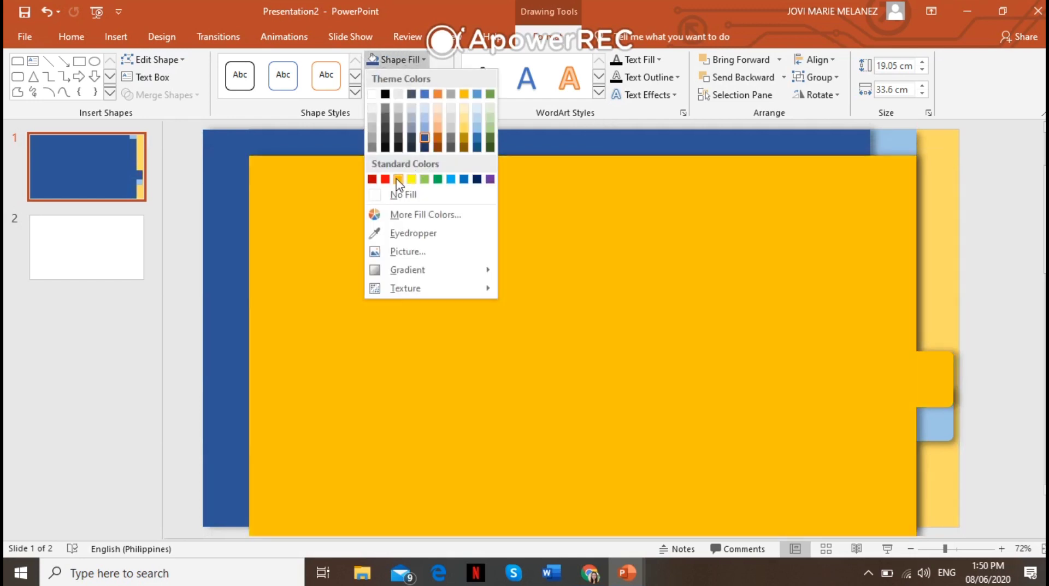
pyautogui.click(398, 179)
pyautogui.moveTo(824, 318); pyautogui.dragTo(735, 296)
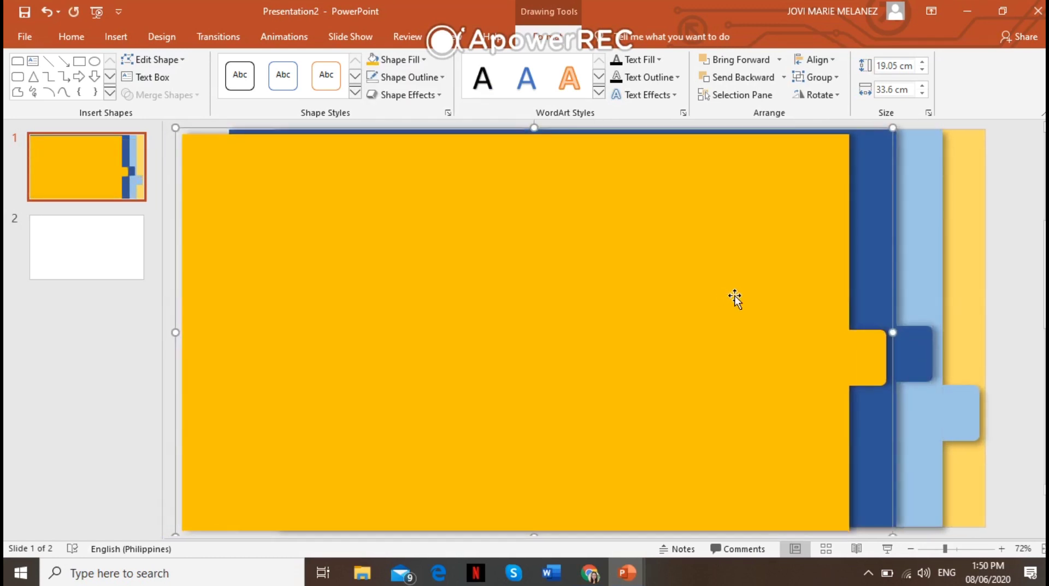
pyautogui.press('Up')
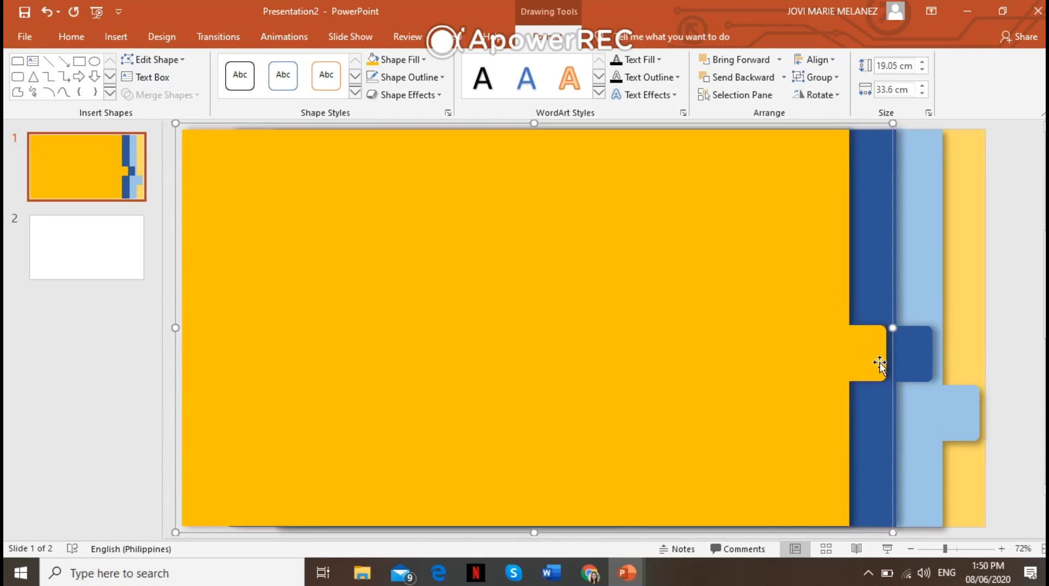
# Step: Move the gold page's tab up above the dark-blue tab
pyautogui.click(880, 362)
pyautogui.moveTo(880, 363); pyautogui.dragTo(873, 297)
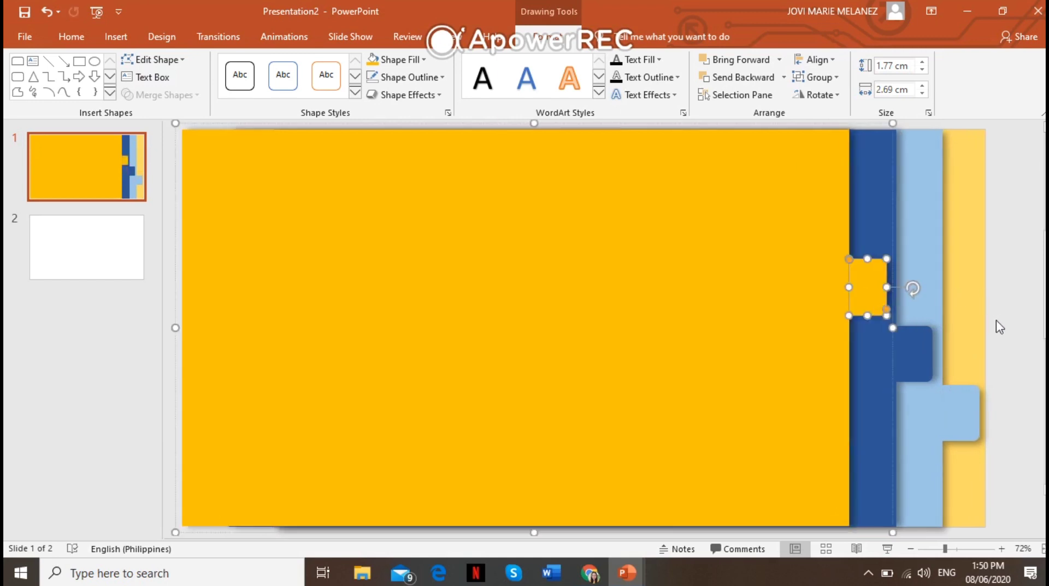
pyautogui.click(1014, 330)
pyautogui.click(808, 378)
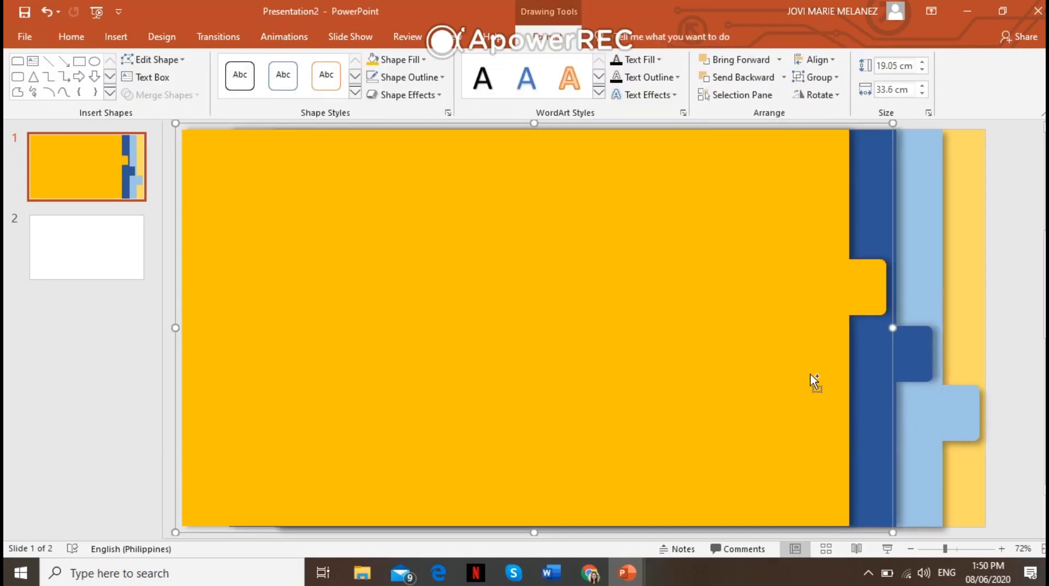
pyautogui.hotkey('ctrl', 'z')
pyautogui.hotkey('ctrl', 'y')
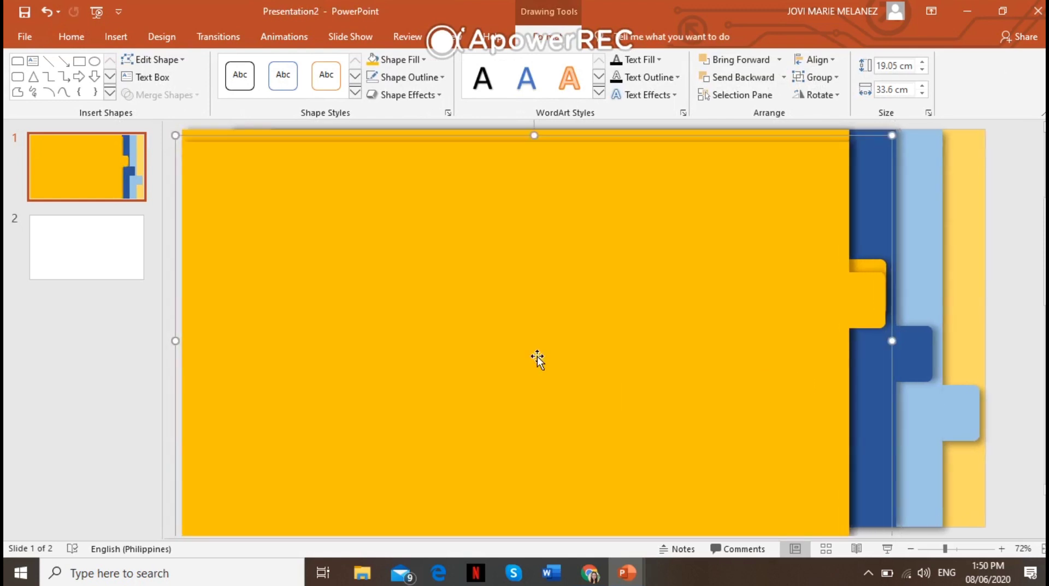
# Step: Fill the new copy with Orange, Accent 2, Lighter 60% and move it into the stack
pyautogui.click(406, 61)
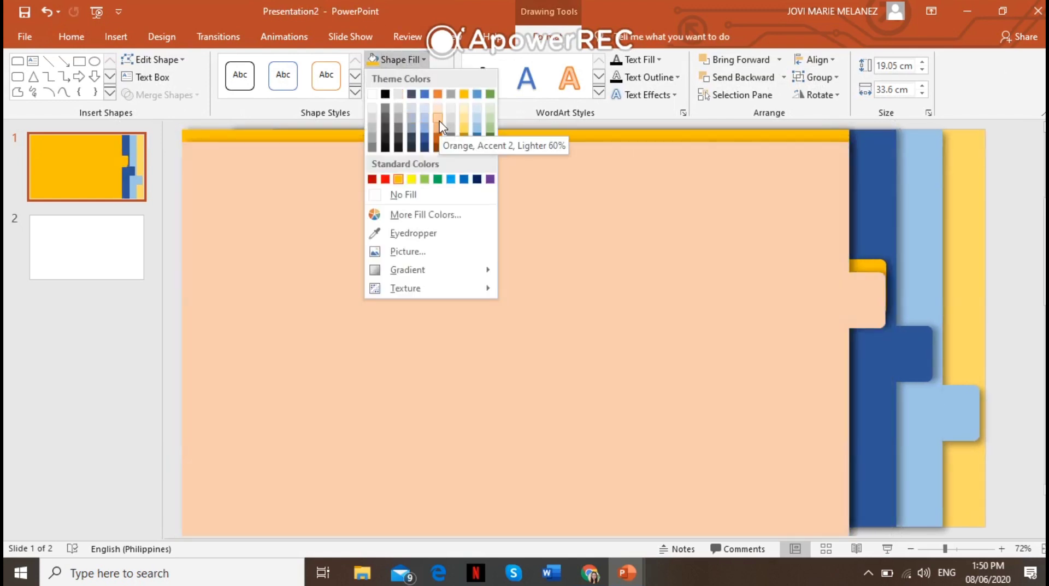
pyautogui.click(438, 119)
pyautogui.moveTo(670, 359); pyautogui.dragTo(808, 284)
# Step: Raise the peach tab above the gold tab and shift the peach page left to align
pyautogui.click(875, 299)
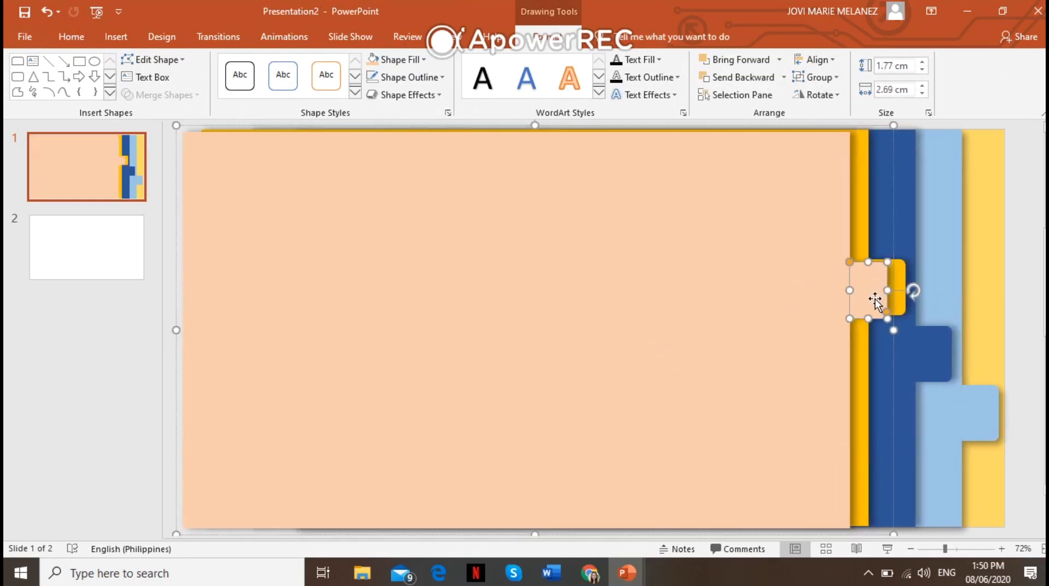
pyautogui.moveTo(876, 307); pyautogui.dragTo(864, 237)
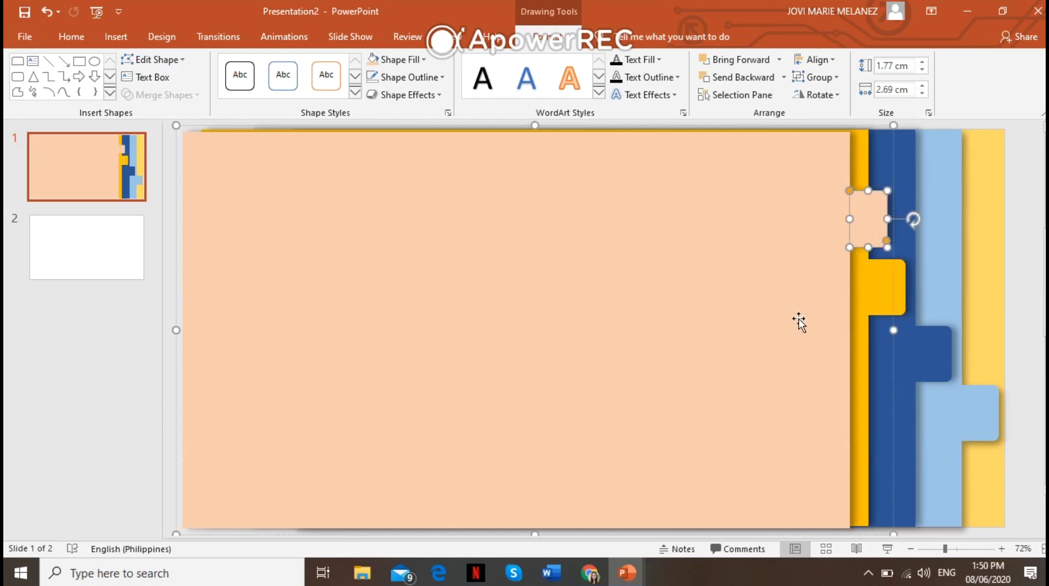
pyautogui.click(693, 291)
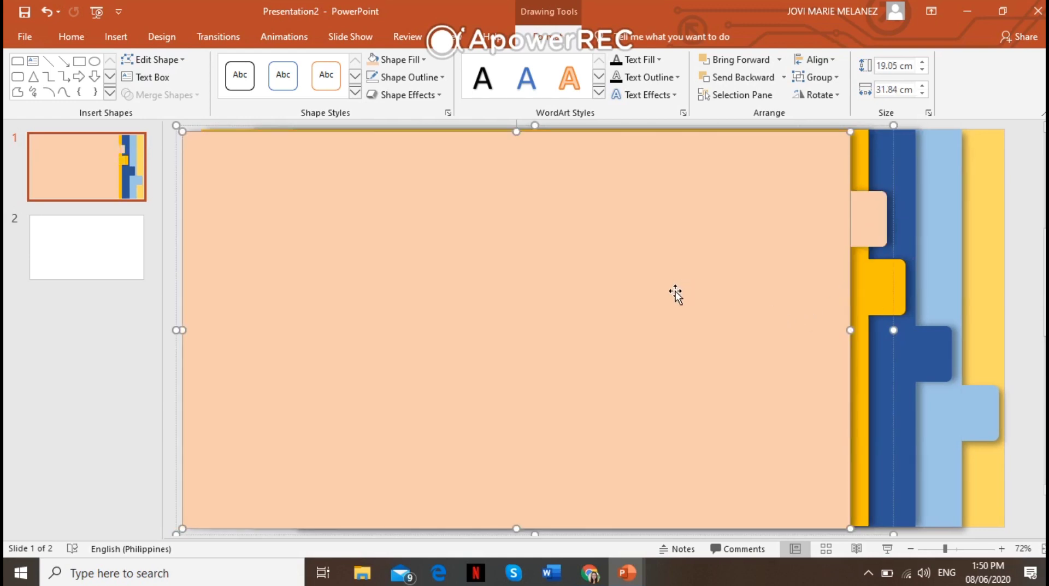
pyautogui.scroll(-1, 678, 289)
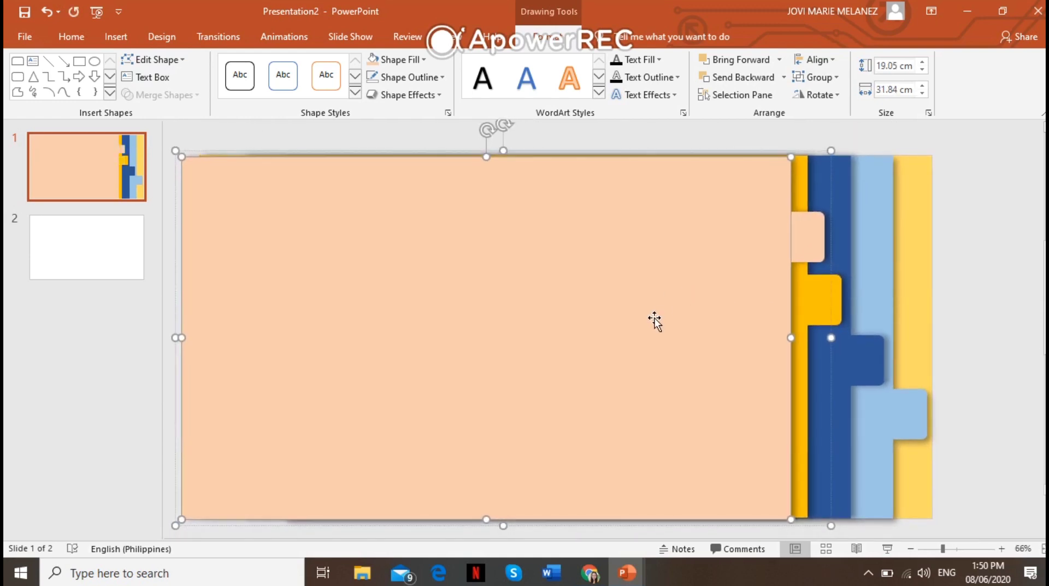
pyautogui.moveTo(654, 317); pyautogui.dragTo(626, 322)
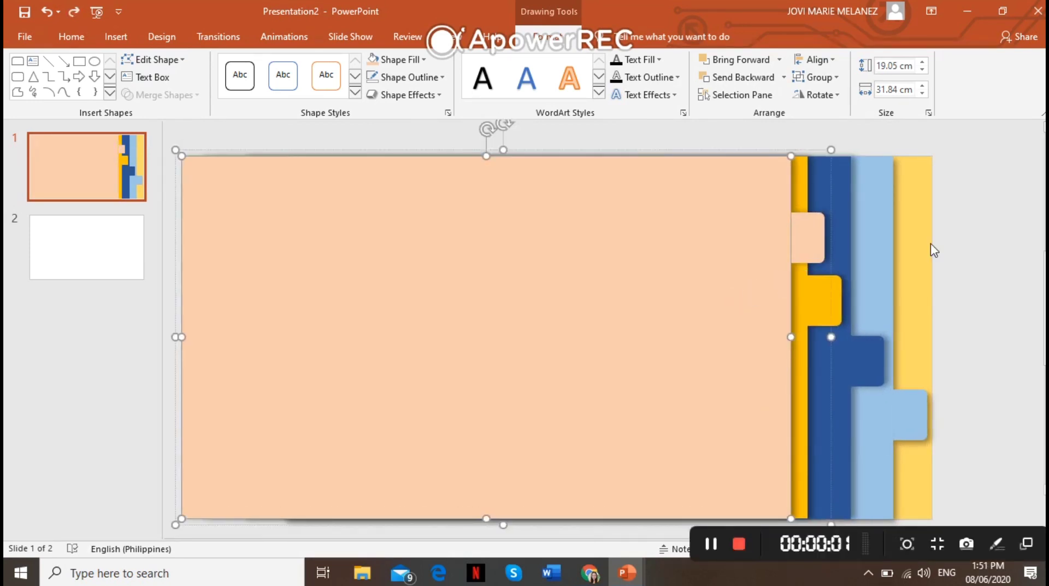
pyautogui.click(934, 250)
# Step: Shift the page stack left and reposition the yellow back page, undoing a misplaced move
pyautogui.click(707, 293)
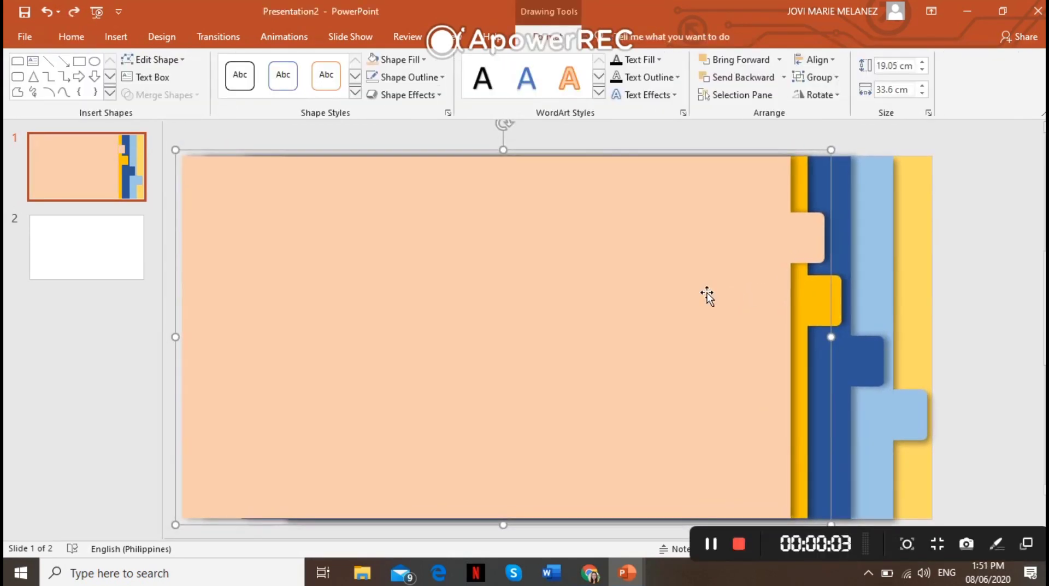
pyautogui.moveTo(707, 293)
pyautogui.mouseDown()
pyautogui.moveTo(652, 287)
pyautogui.moveTo(694, 298)
pyautogui.mouseUp()
pyautogui.click(916, 487)
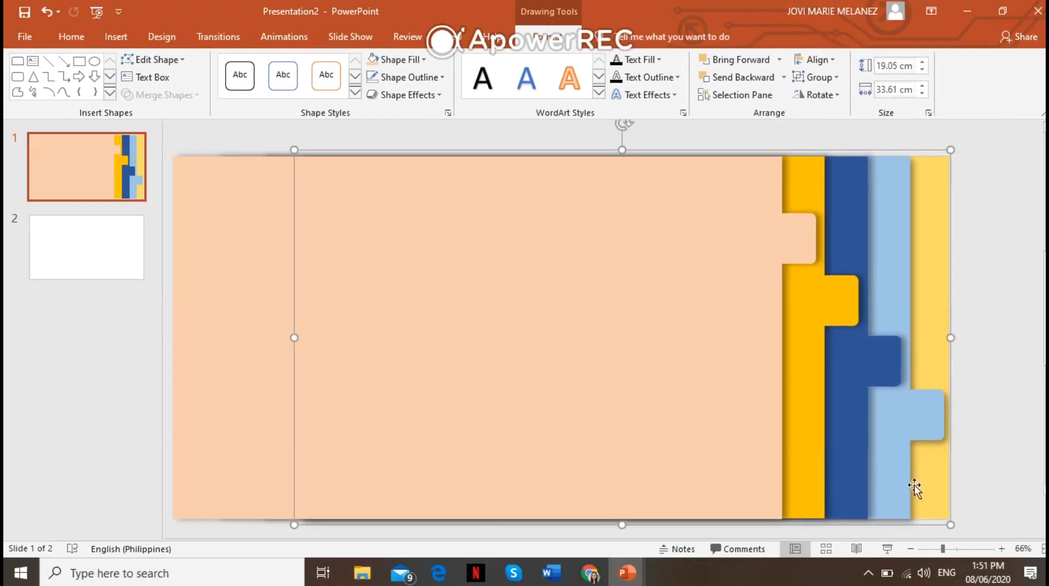
pyautogui.moveTo(908, 502); pyautogui.dragTo(890, 451)
pyautogui.click(856, 468)
pyautogui.click(809, 461)
pyautogui.click(811, 462)
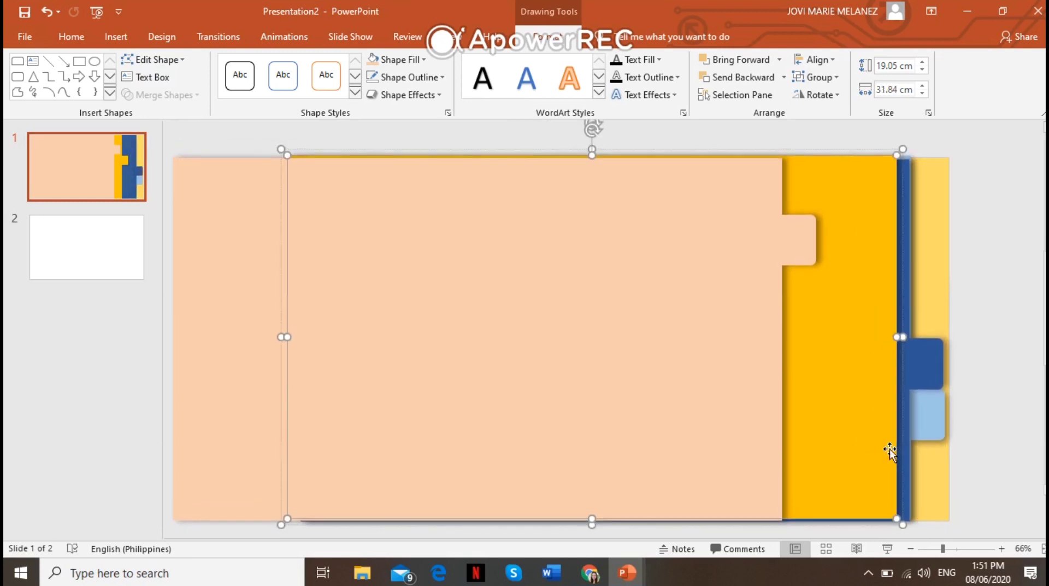
pyautogui.hotkey('ctrl', 'z')
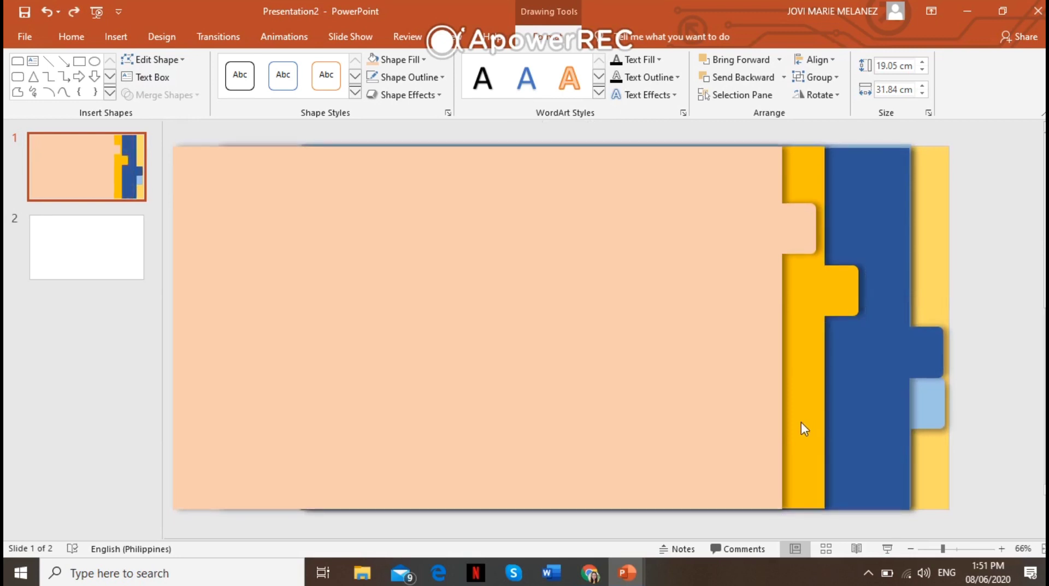
pyautogui.click(808, 431)
pyautogui.moveTo(818, 441); pyautogui.dragTo(903, 434)
# Step: Nudge the dark-blue page up and move the peach page right so tabs step down
pyautogui.click(939, 355)
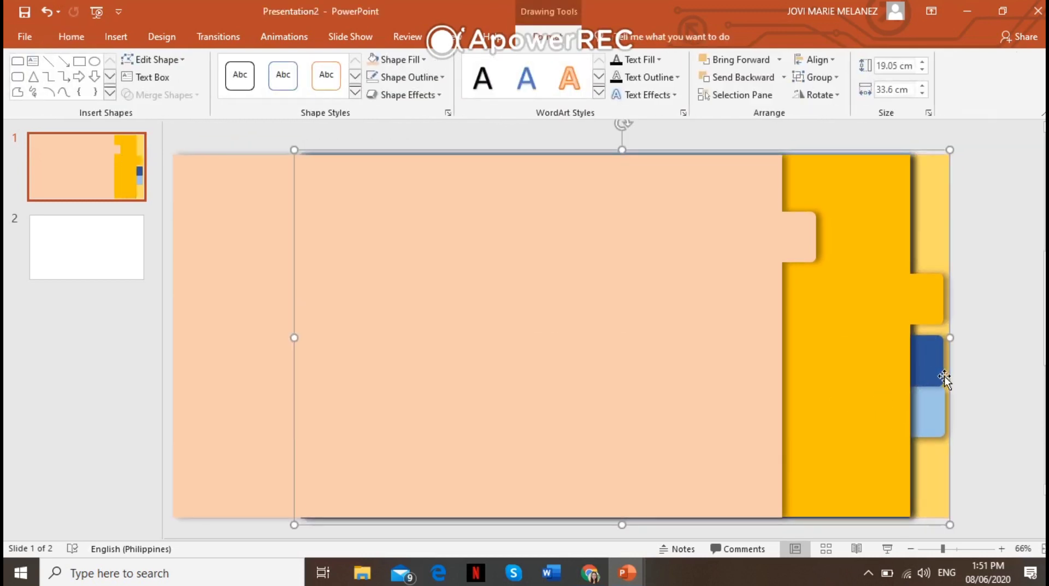
pyautogui.press('Escape')
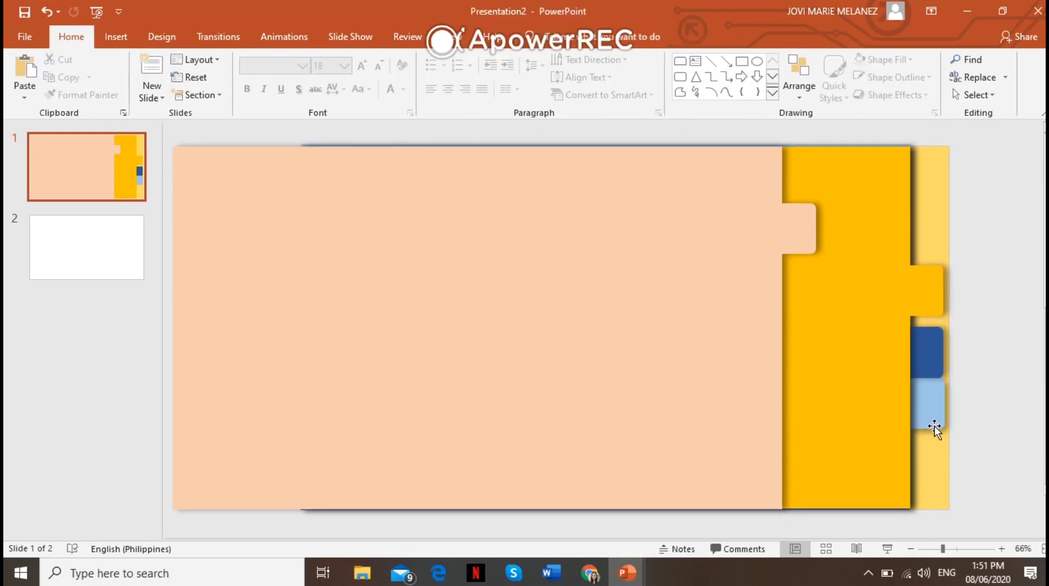
pyautogui.click(932, 457)
pyautogui.moveTo(936, 363); pyautogui.dragTo(937, 356)
pyautogui.click(731, 424)
pyautogui.moveTo(731, 424); pyautogui.dragTo(848, 416)
pyautogui.press('Escape')
pyautogui.scroll(-2, 722, 386)
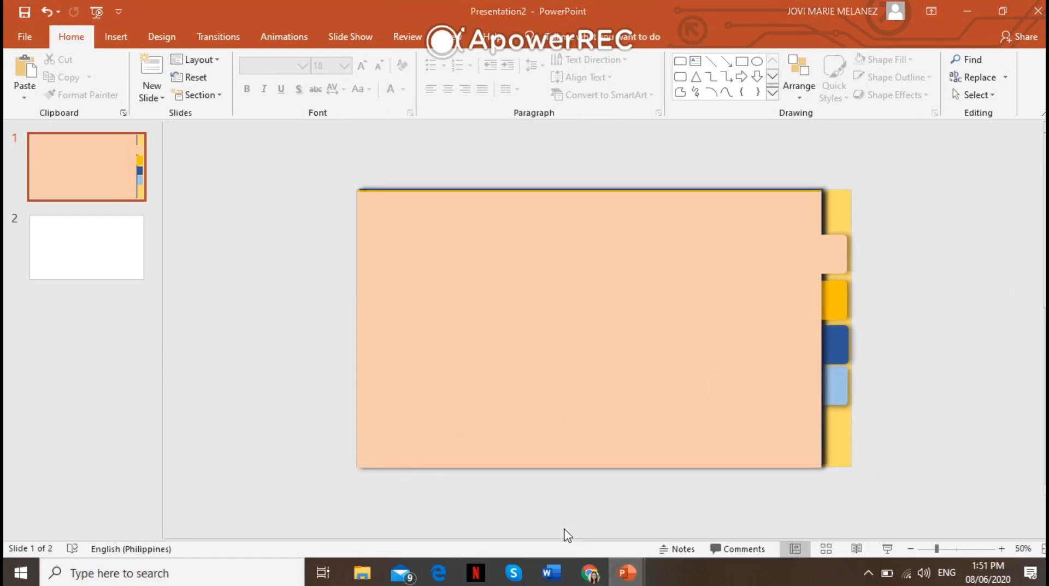
pyautogui.hotkey('alt', 'Tab')
# Step: Copy the Si Susan picture from Presentation1 slide 1 and paste it centred on the peach page
pyautogui.click(82, 180)
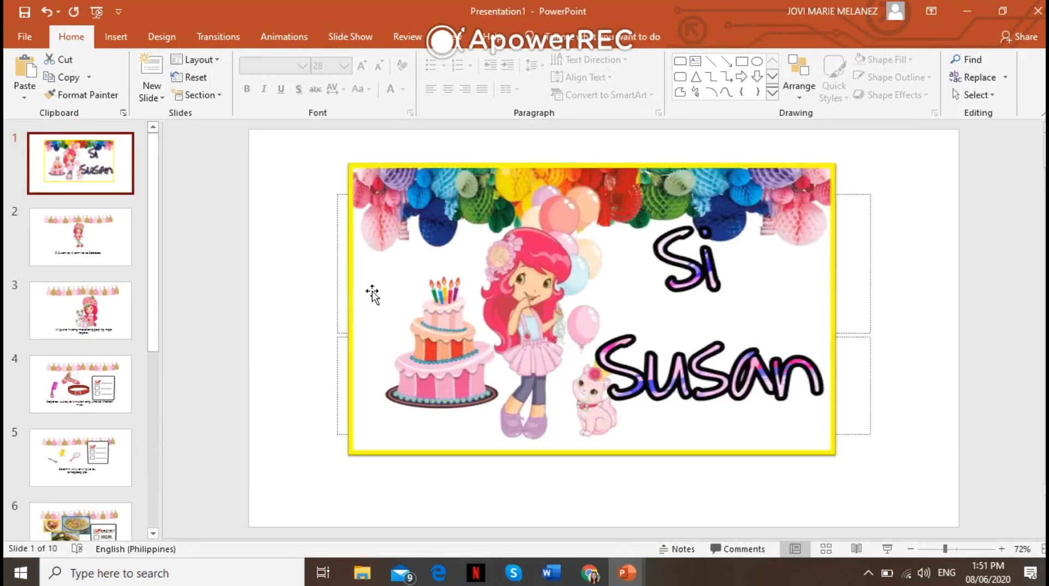
pyautogui.click(372, 295)
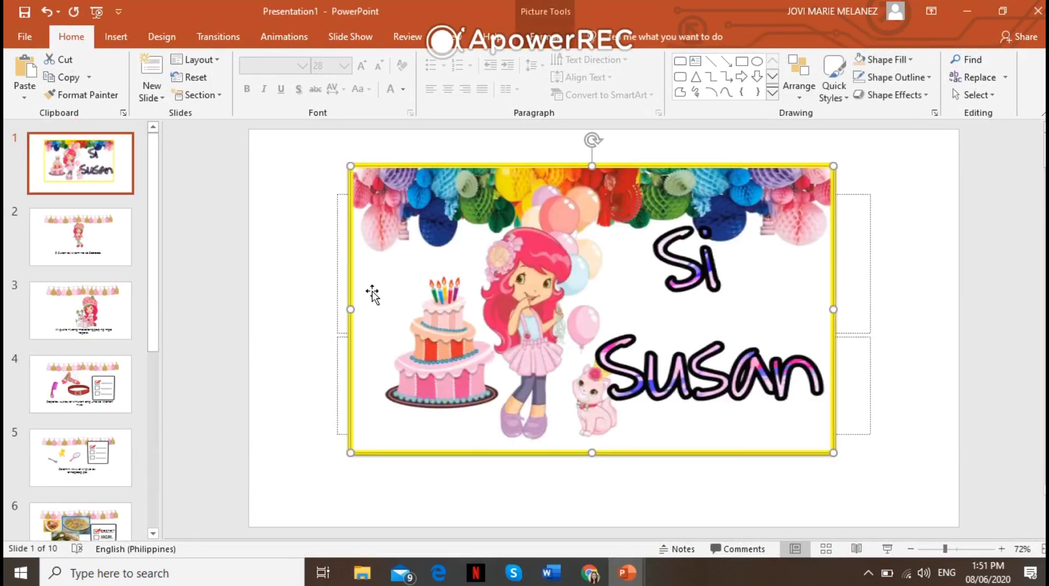
pyautogui.moveTo(627, 572)
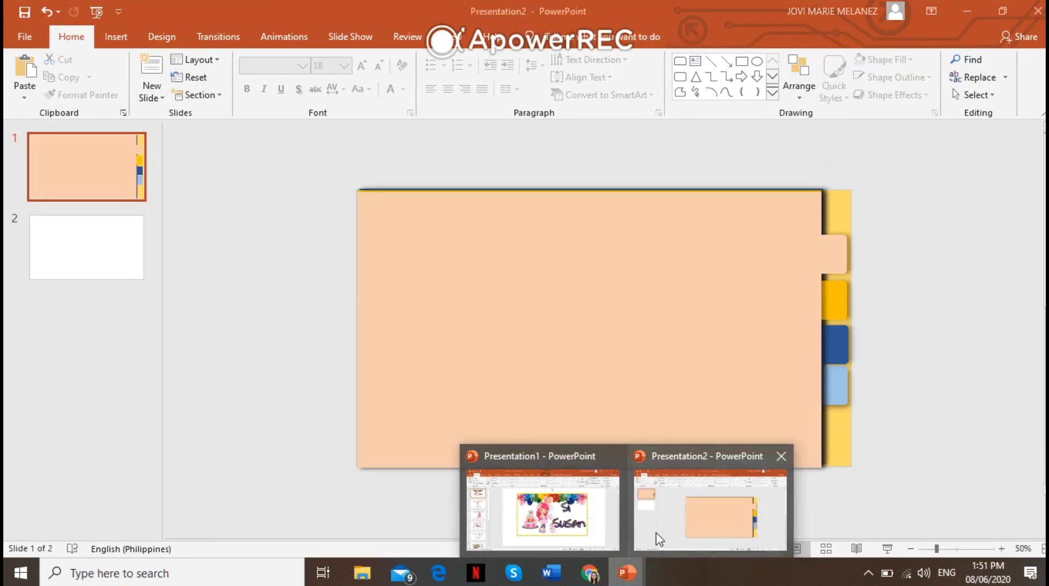
pyautogui.click(659, 540)
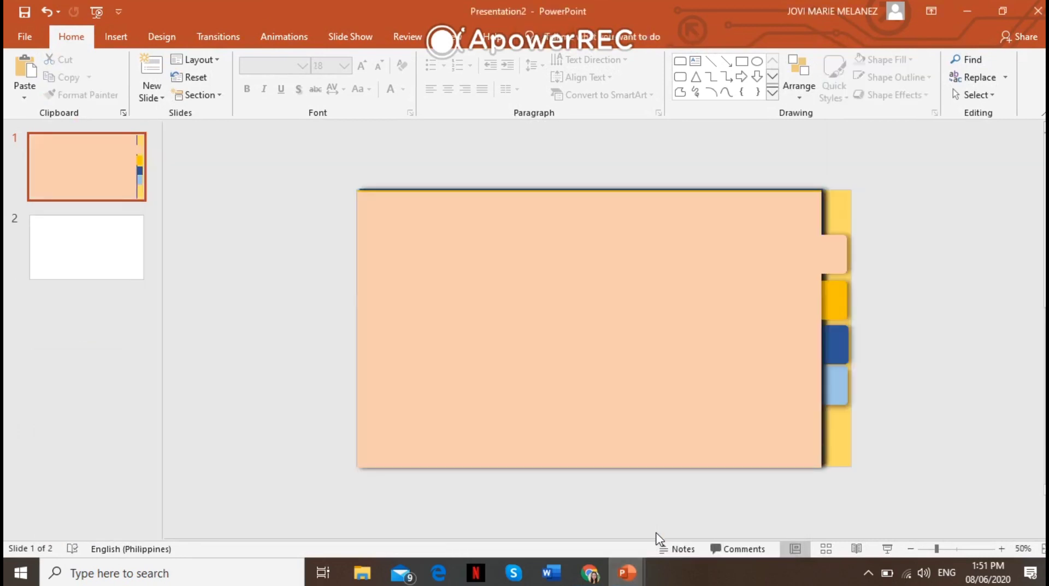
pyautogui.hotkey('ctrl', 'v')
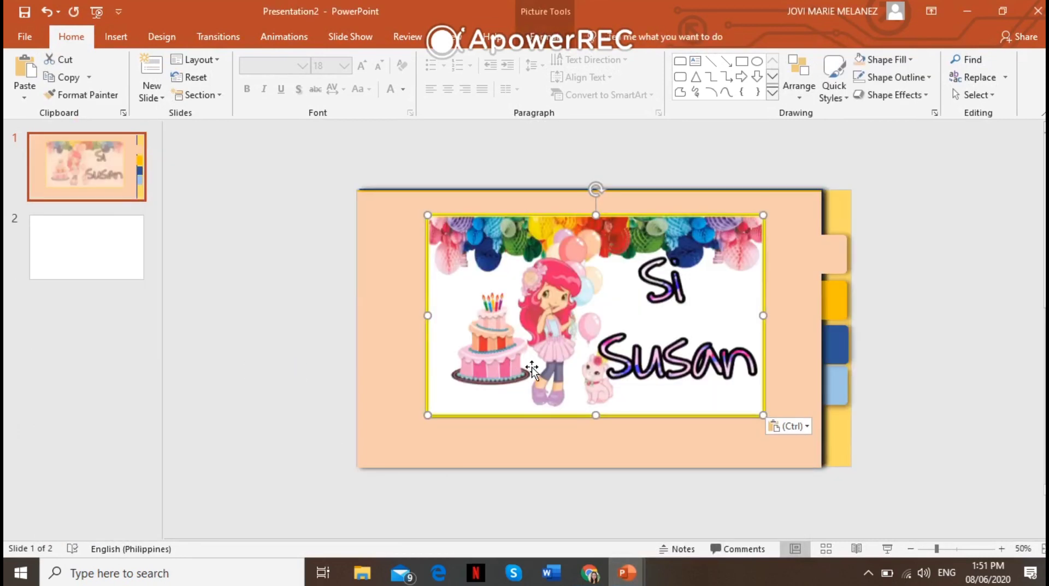
pyautogui.moveTo(553, 353); pyautogui.dragTo(559, 359)
pyautogui.moveTo(559, 356); pyautogui.dragTo(553, 356)
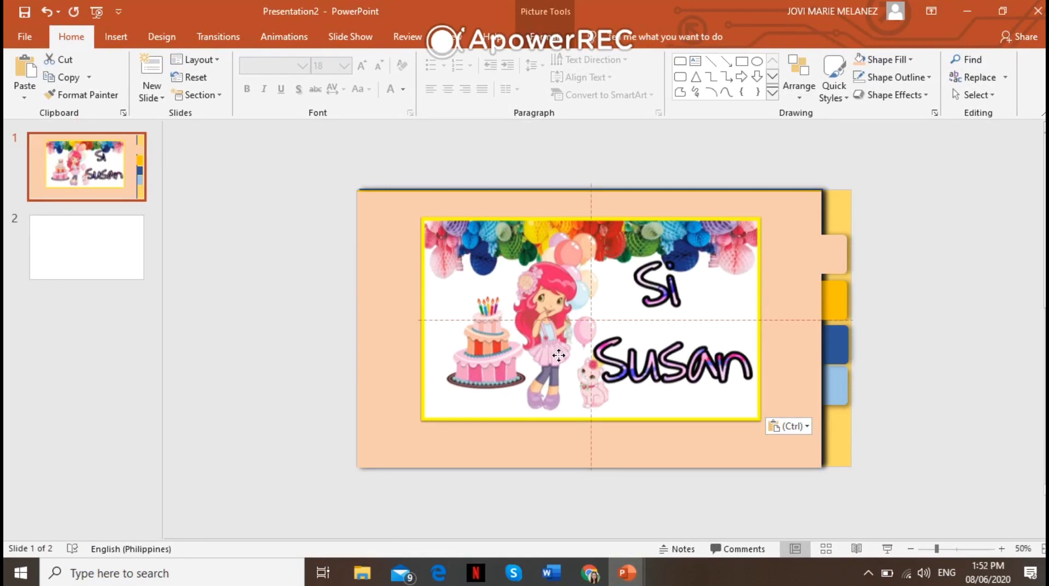
pyautogui.click(336, 381)
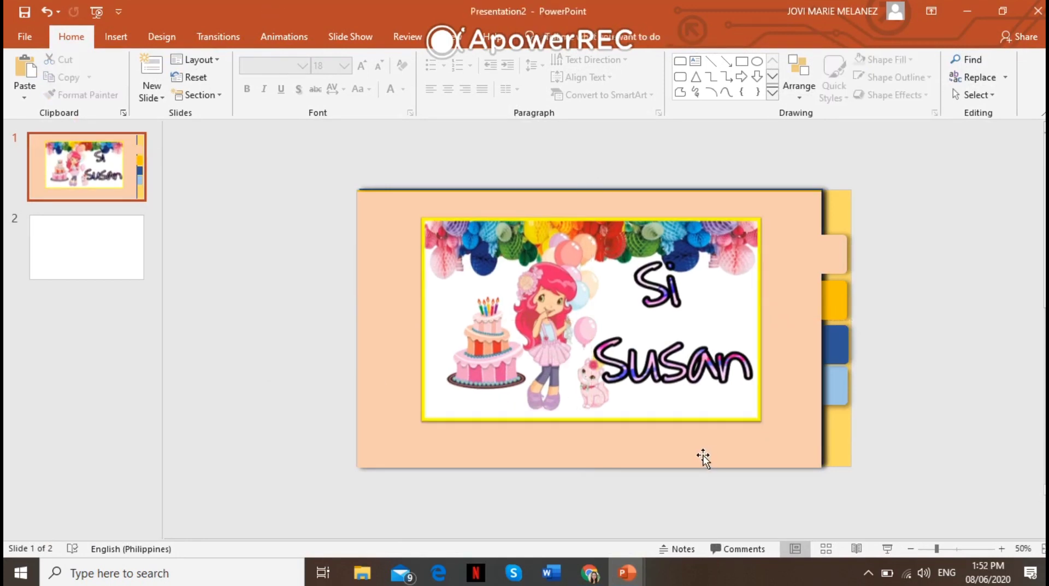
# Step: Group the Si Susan picture with the peach page, then drag the group left off the slide
pyautogui.moveTo(703, 459)
pyautogui.mouseDown()
pyautogui.moveTo(651, 461)
pyautogui.moveTo(700, 453)
pyautogui.mouseUp()
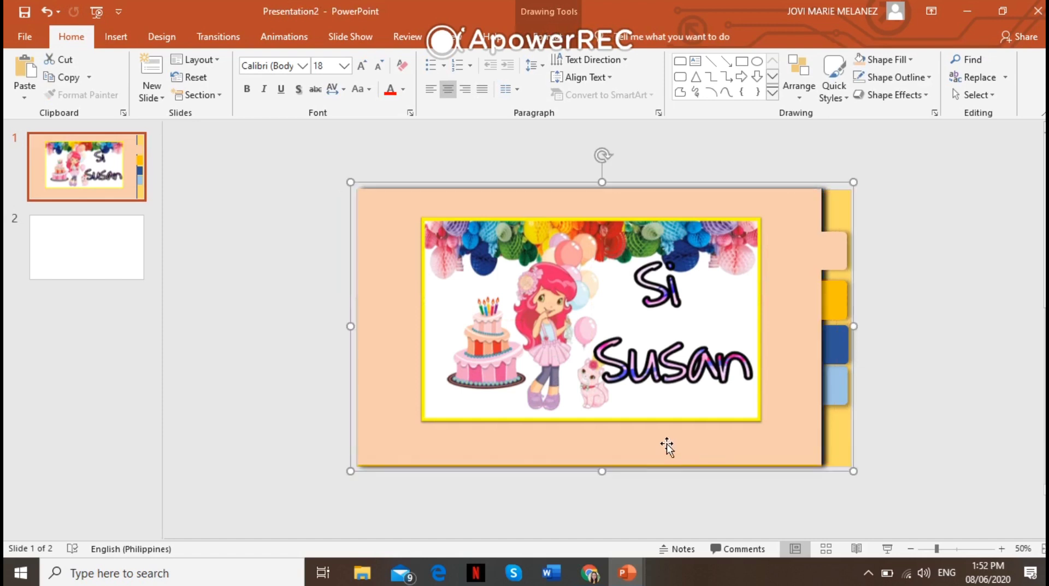
pyautogui.keyDown('ctrl'); pyautogui.click(668, 392); pyautogui.keyUp('ctrl')
pyautogui.rightClick(659, 382)
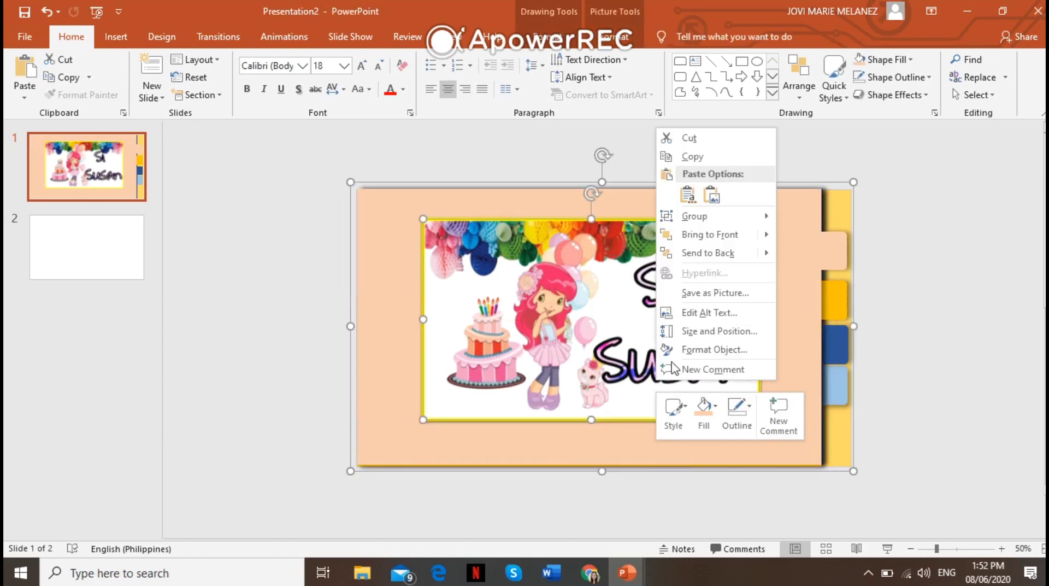
pyautogui.click(801, 219)
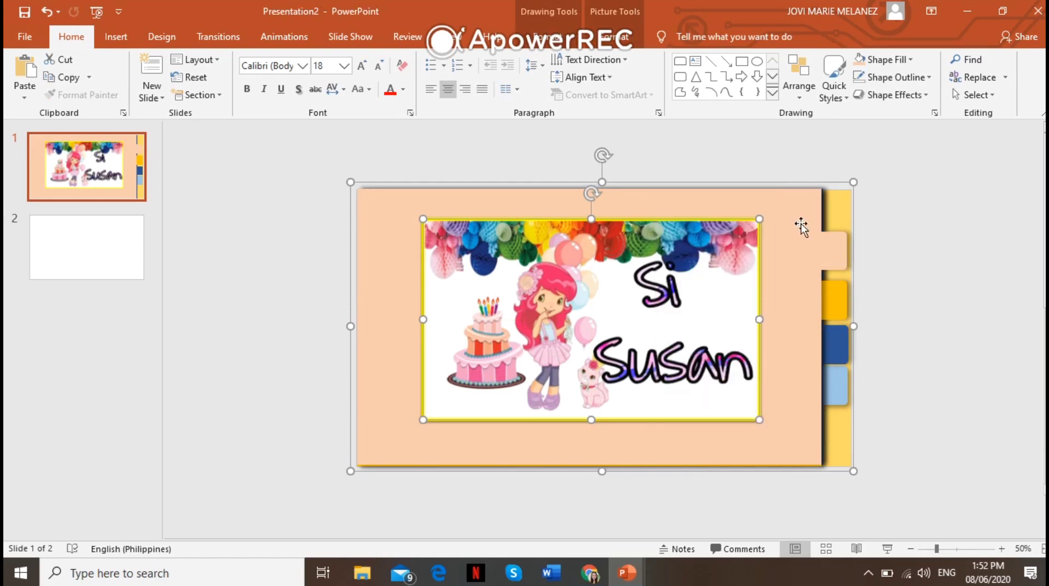
pyautogui.click(672, 157)
pyautogui.moveTo(610, 214); pyautogui.dragTo(184, 143)
# Step: Paste the slide 2 story picture from Presentation1 onto the yellow page in Presentation2
pyautogui.click(745, 162)
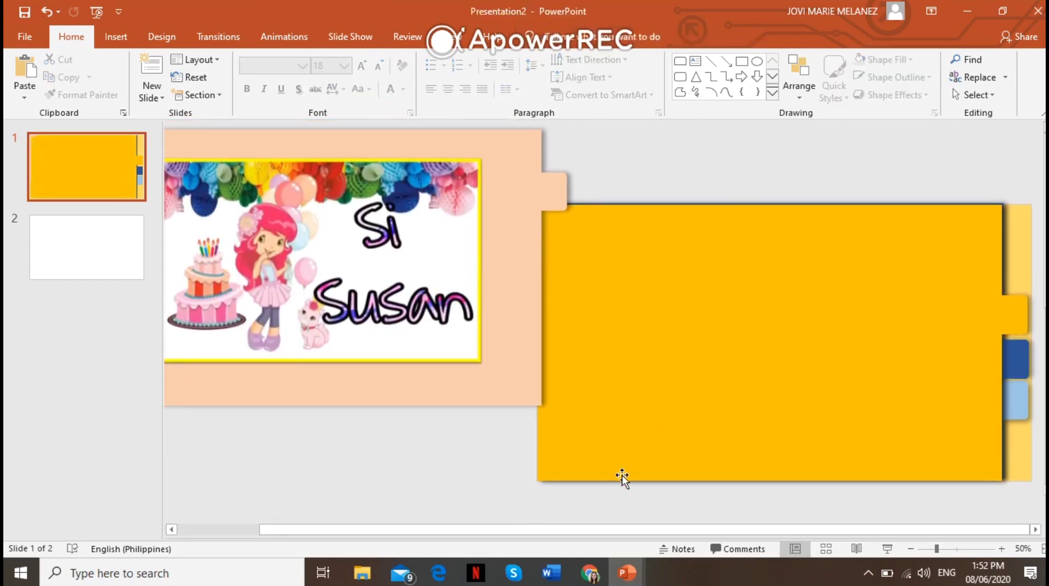
pyautogui.click(675, 376)
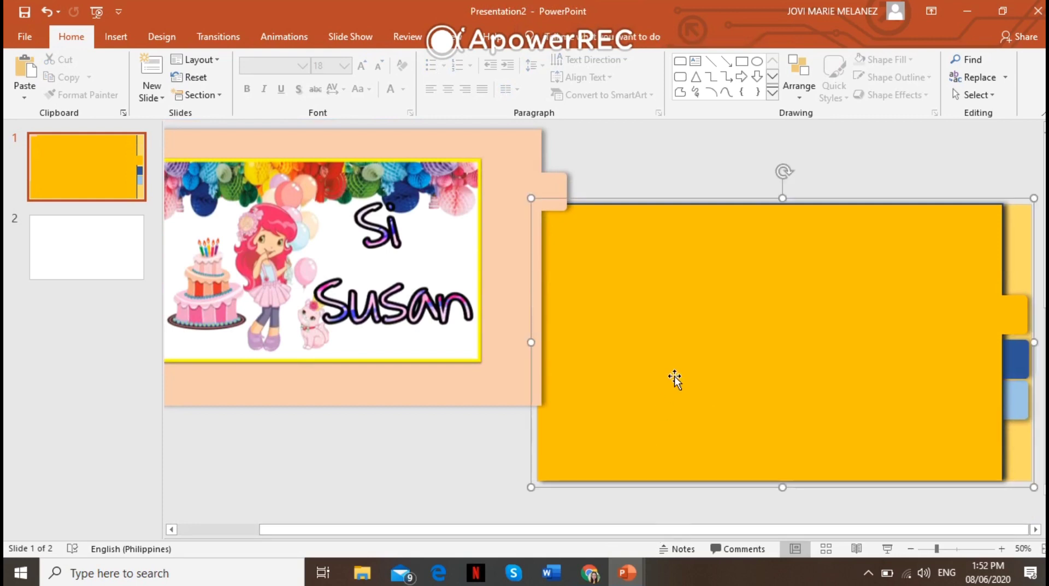
pyautogui.moveTo(627, 571)
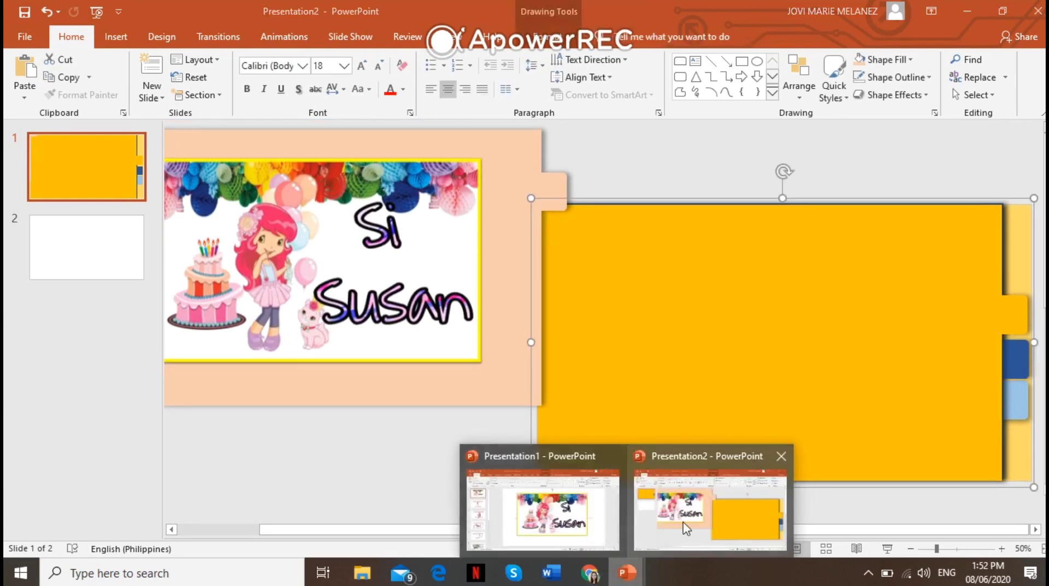
pyautogui.click(591, 528)
pyautogui.click(110, 258)
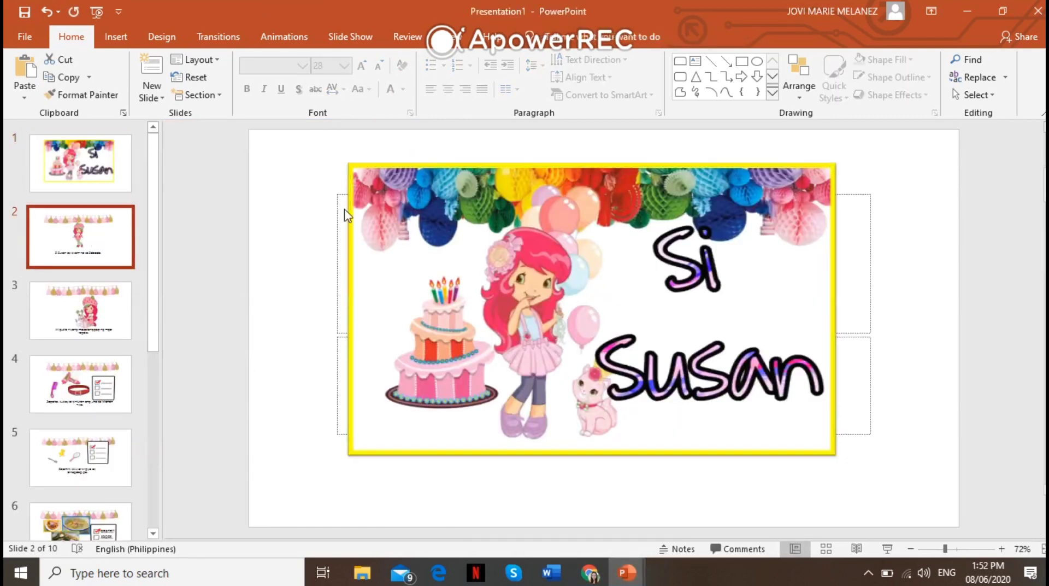
pyautogui.click(372, 202)
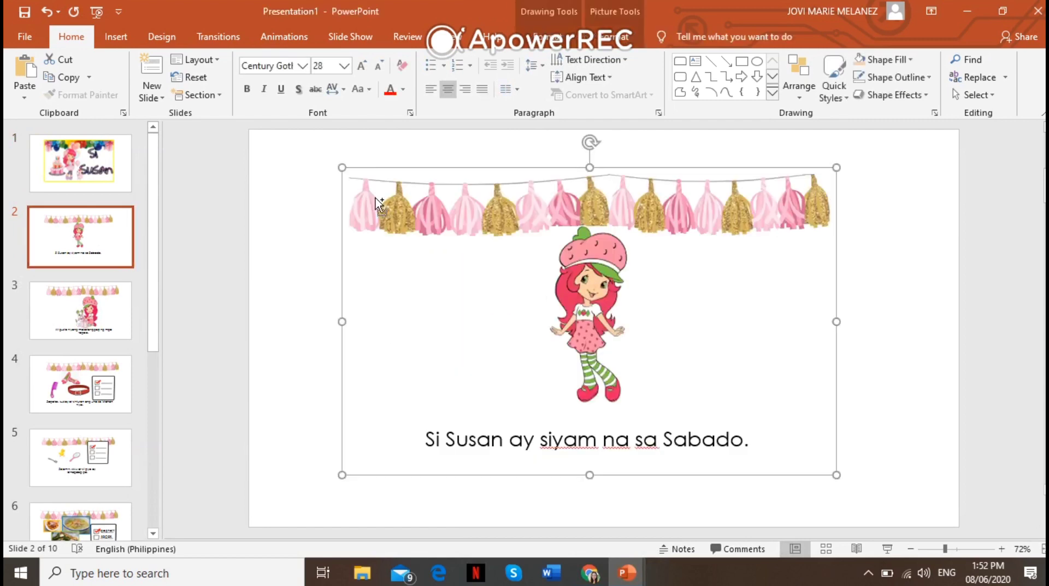
pyautogui.moveTo(627, 574)
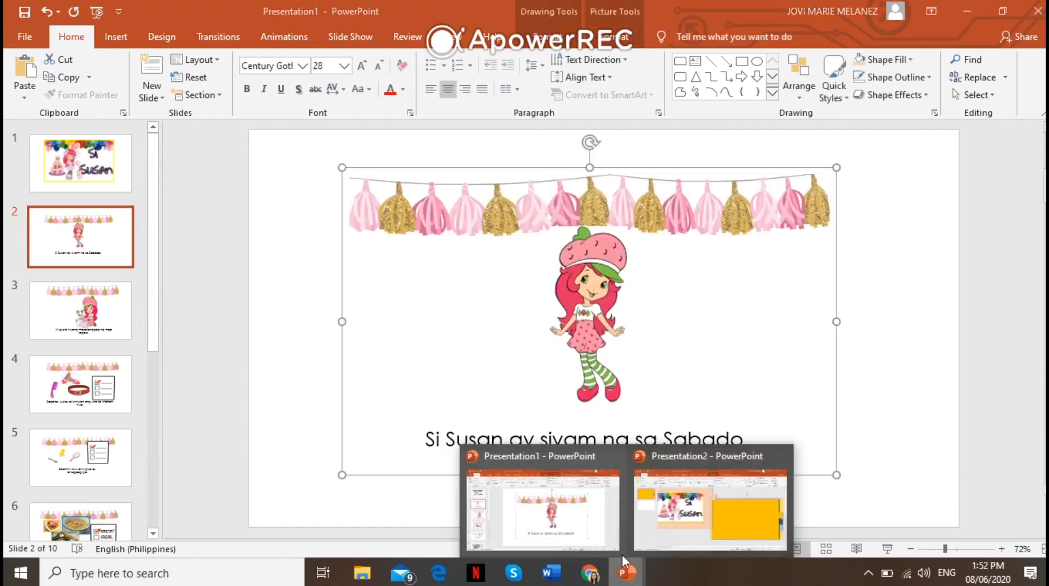
pyautogui.click(654, 519)
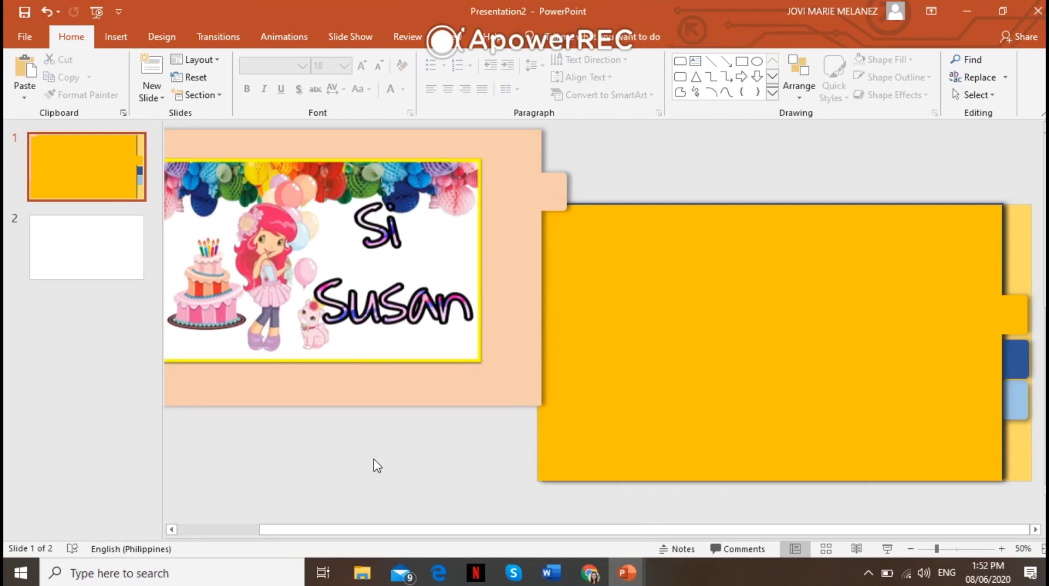
pyautogui.hotkey('ctrl', 'v')
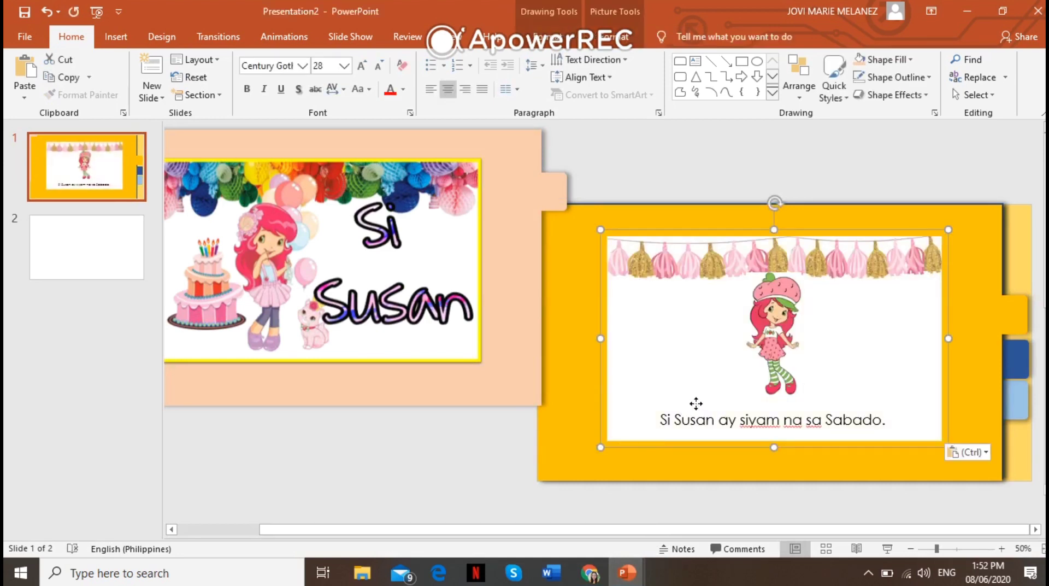
# Step: Nudge the story picture right and group it with the yellow page
pyautogui.moveTo(697, 404); pyautogui.dragTo(714, 398)
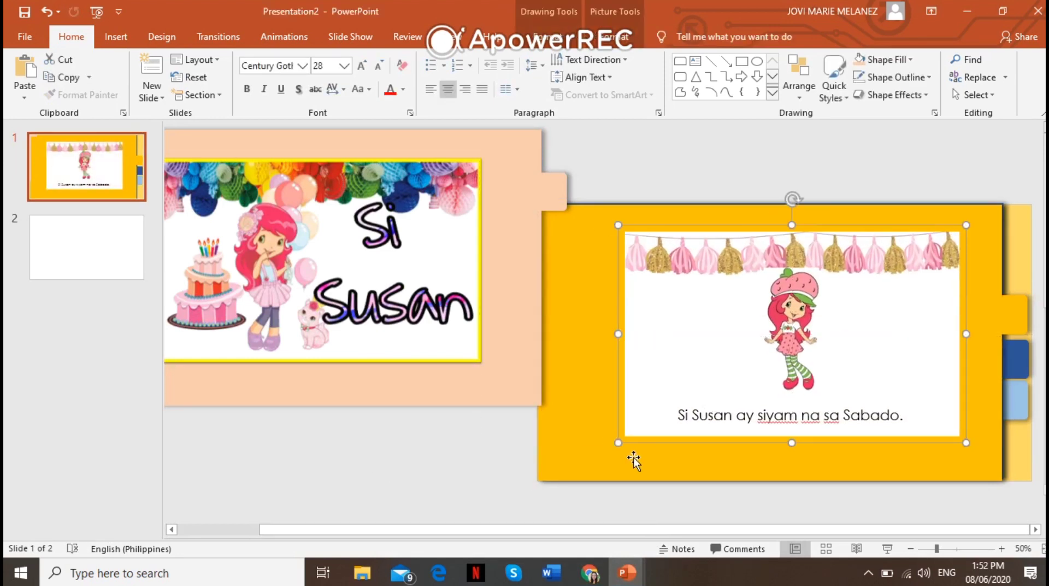
pyautogui.rightClick(608, 263)
pyautogui.moveTo(680, 346)
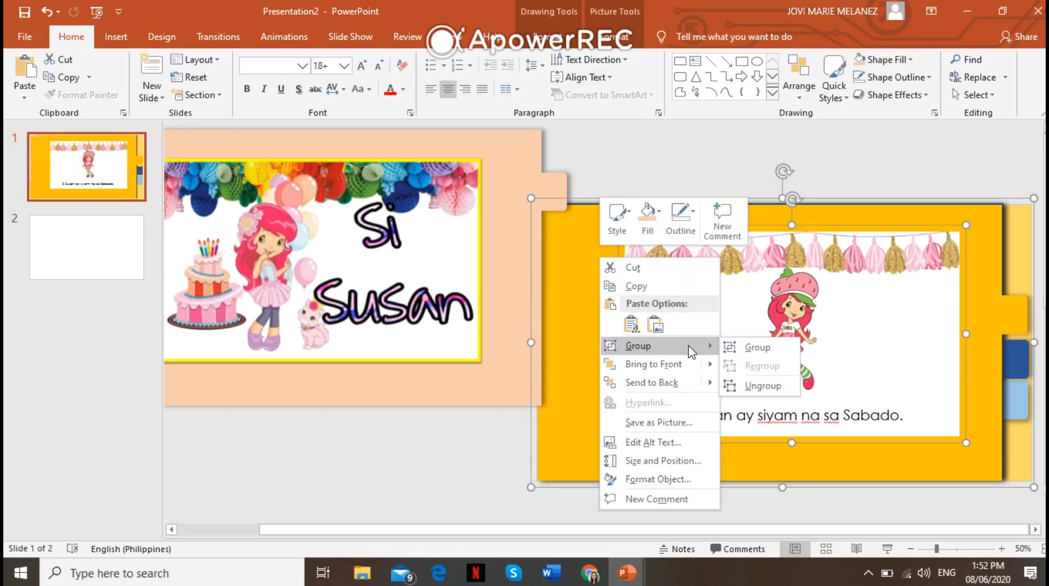
pyautogui.click(754, 346)
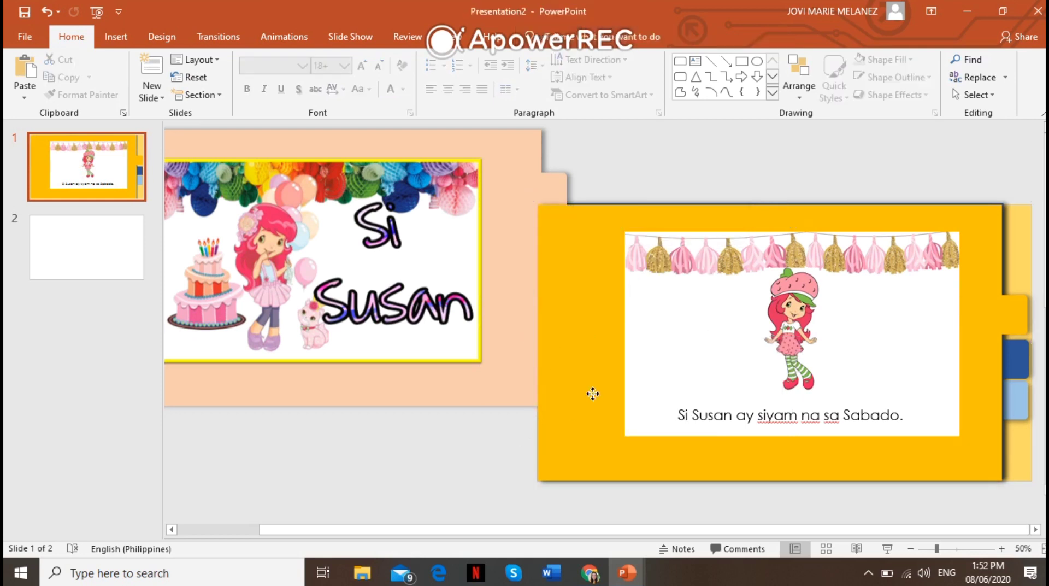
# Step: Drag the yellow page group to the lower left, off the slide
pyautogui.moveTo(570, 392); pyautogui.dragTo(150, 425)
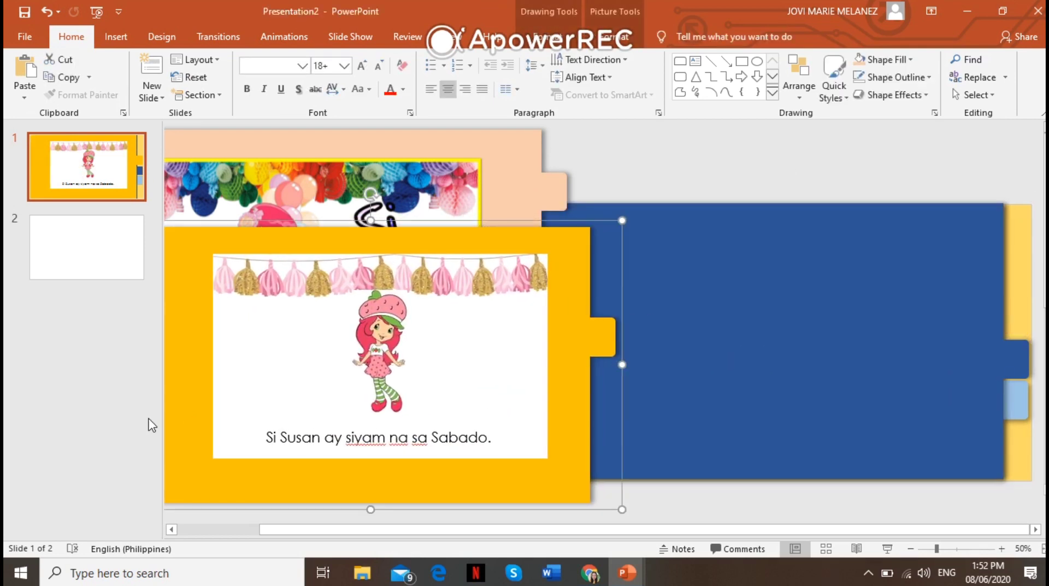
pyautogui.moveTo(616, 433)
pyautogui.mouseDown()
pyautogui.moveTo(573, 445)
pyautogui.moveTo(508, 368)
pyautogui.mouseUp()
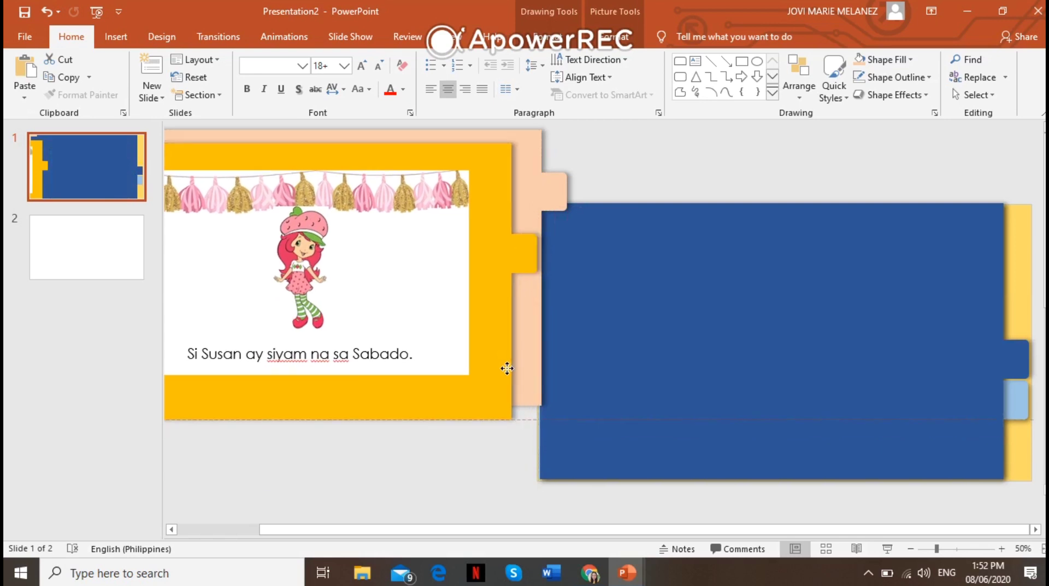
pyautogui.click(505, 488)
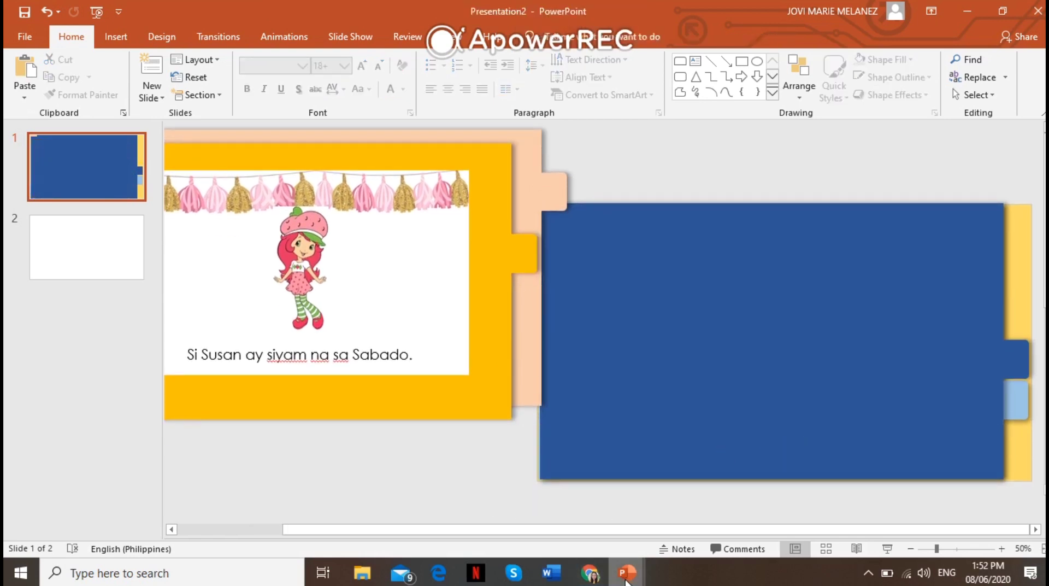
# Step: Paste the slide 3 'At gusto niyang makatanggap ng mga regalo.' picture, shrunk and centred on the blue page
pyautogui.moveTo(623, 571)
pyautogui.click(517, 522)
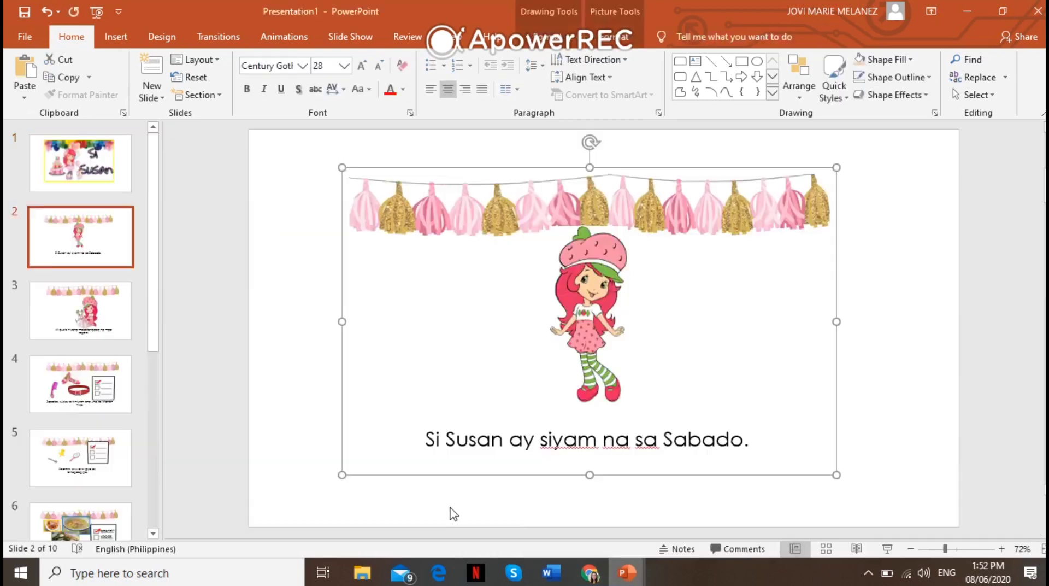
pyautogui.click(80, 310)
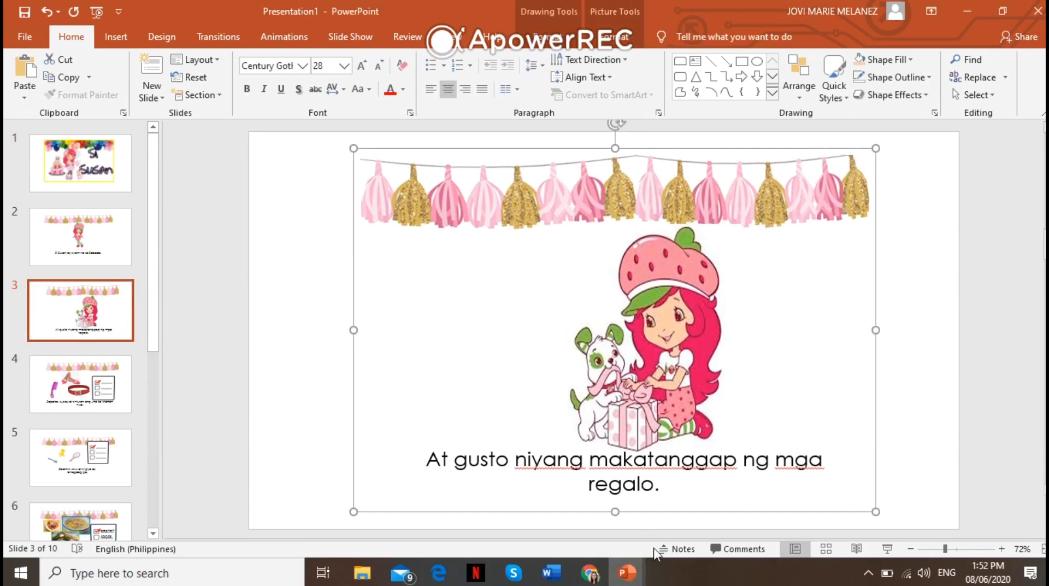
pyautogui.moveTo(627, 572)
pyautogui.click(708, 503)
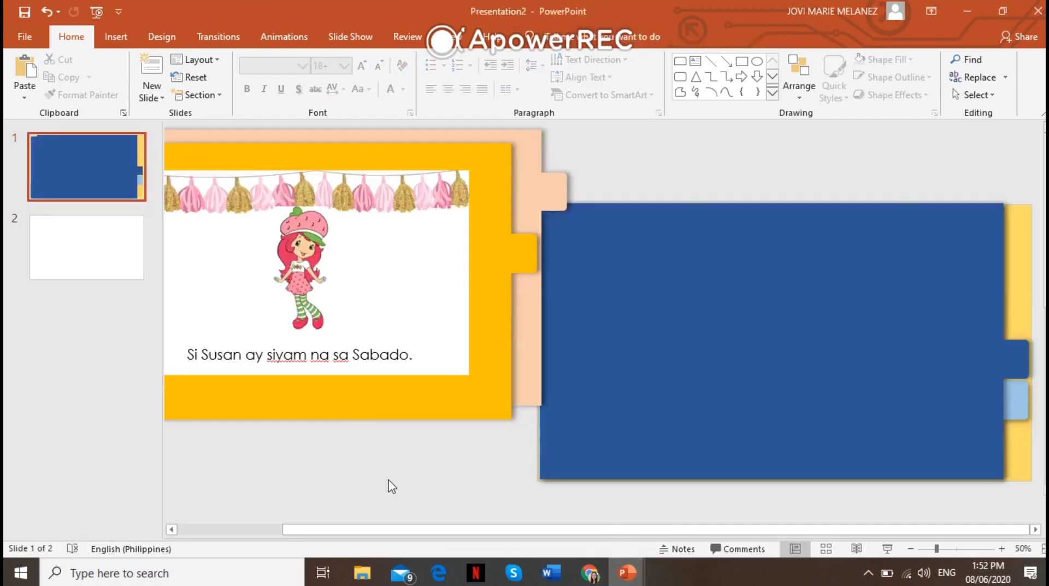
pyautogui.hotkey('ctrl', 'v')
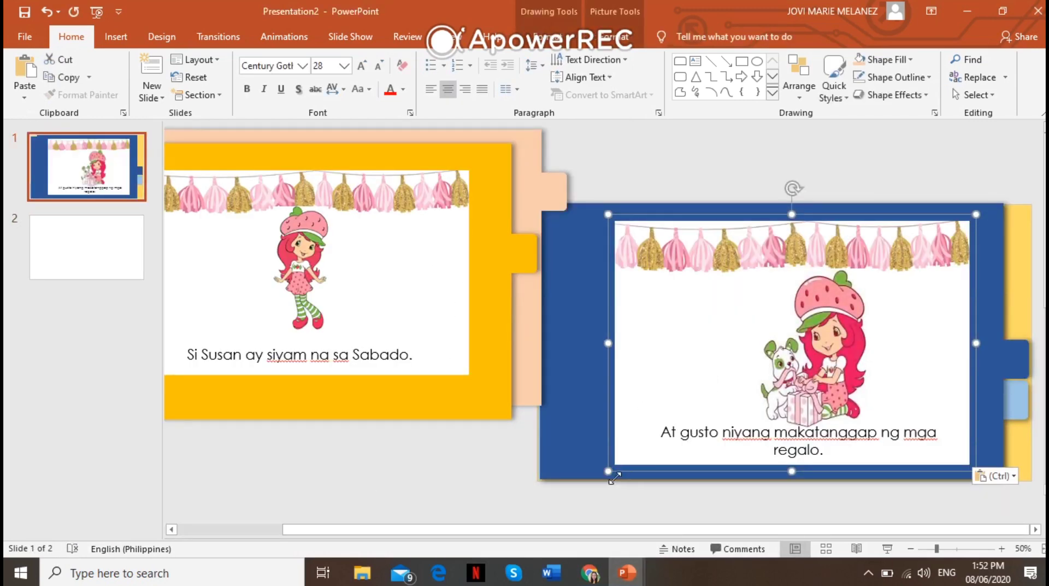
pyautogui.moveTo(614, 477)
pyautogui.mouseDown()
pyautogui.moveTo(634, 469)
pyautogui.moveTo(623, 470)
pyautogui.mouseUp()
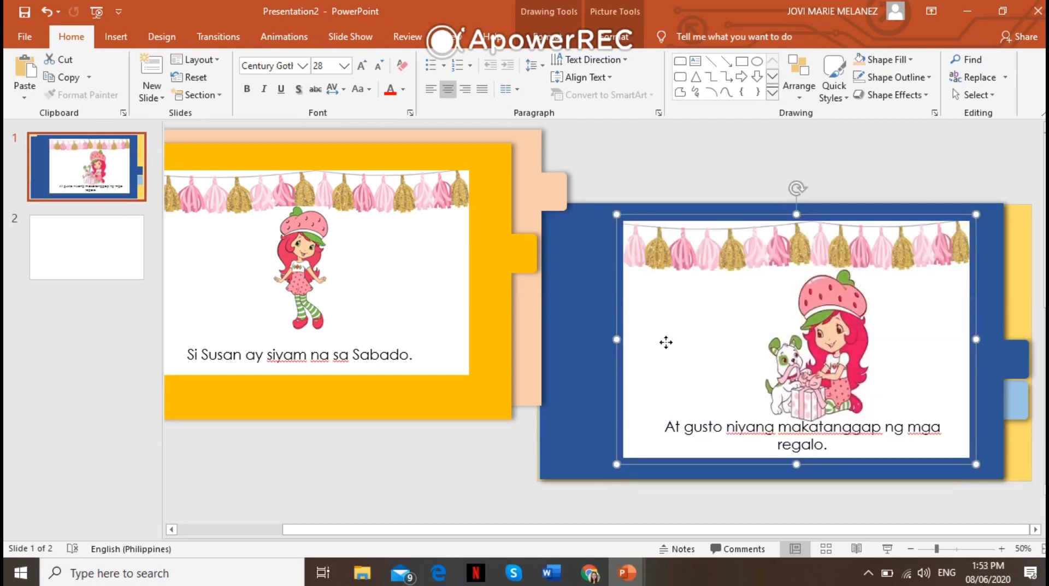
pyautogui.moveTo(682, 365); pyautogui.dragTo(684, 365)
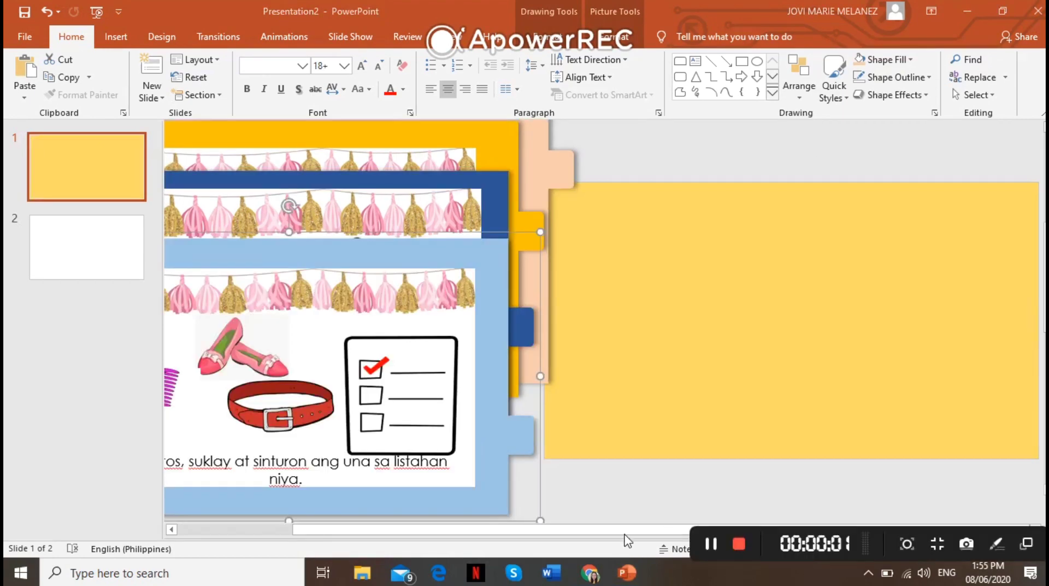
# Step: Paste the slide 5 'Salamin, sisiw at siliplyo ay idinagdag pa.' picture into Presentation2
pyautogui.moveTo(627, 572)
pyautogui.click(512, 543)
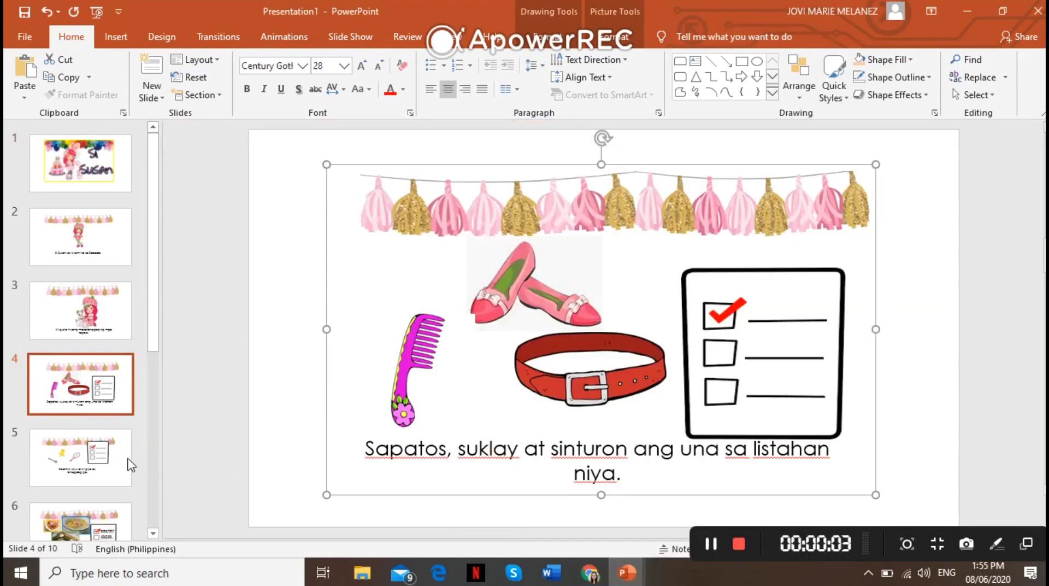
pyautogui.click(109, 459)
pyautogui.click(370, 235)
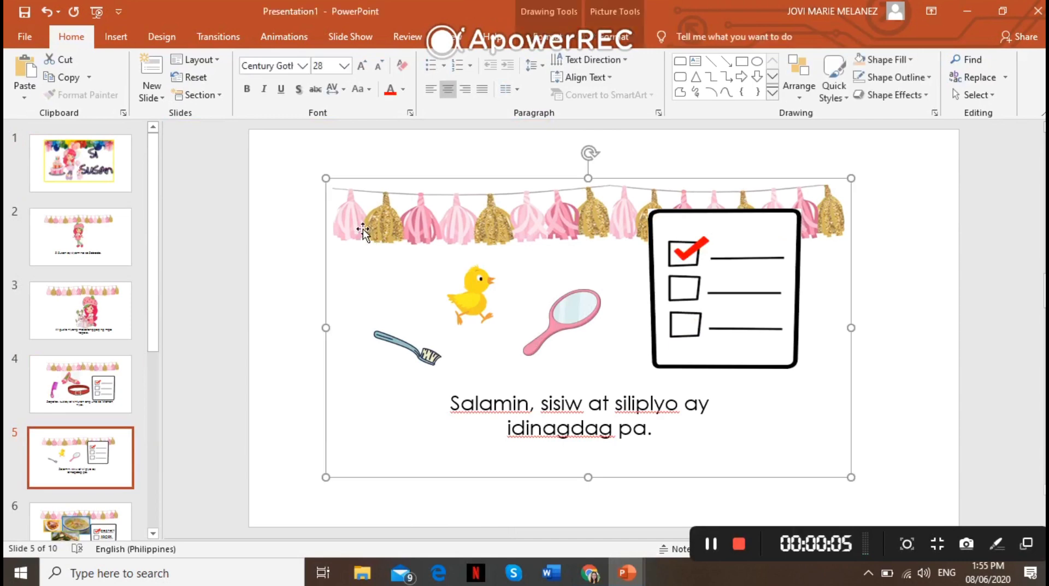
pyautogui.moveTo(627, 572)
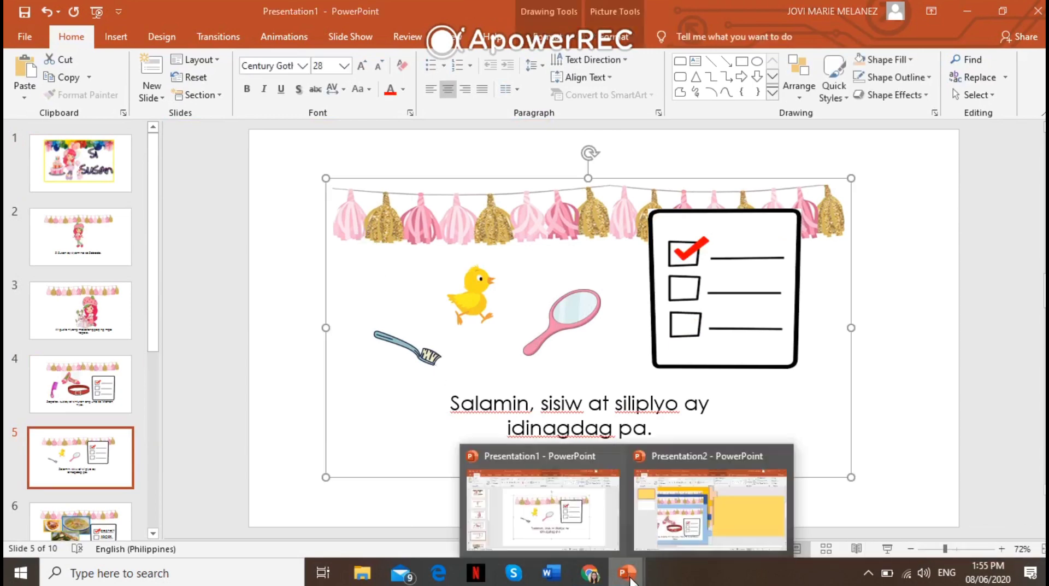
pyautogui.click(663, 526)
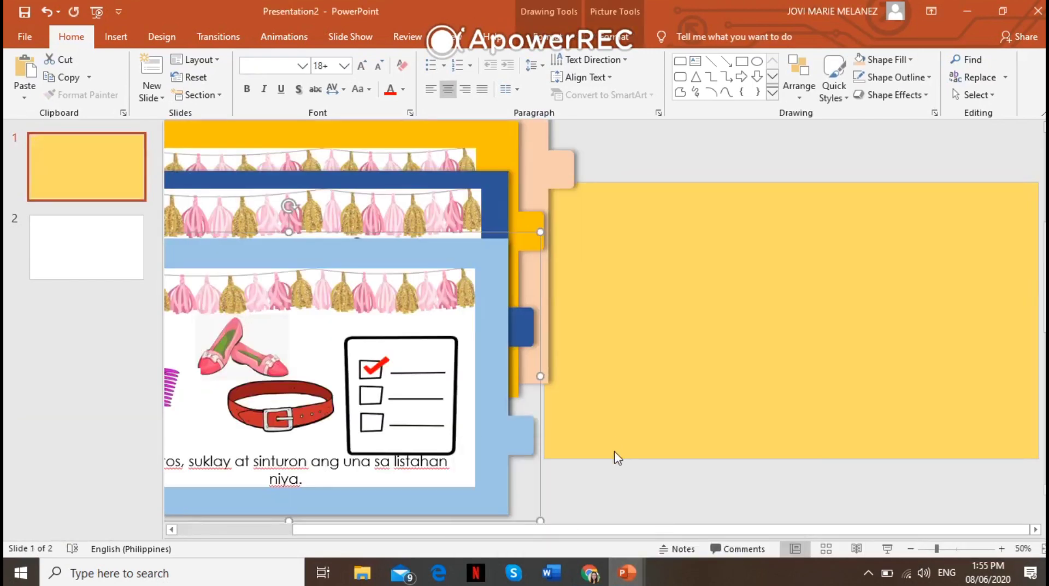
pyautogui.click(624, 492)
pyautogui.hotkey('ctrl', 'v')
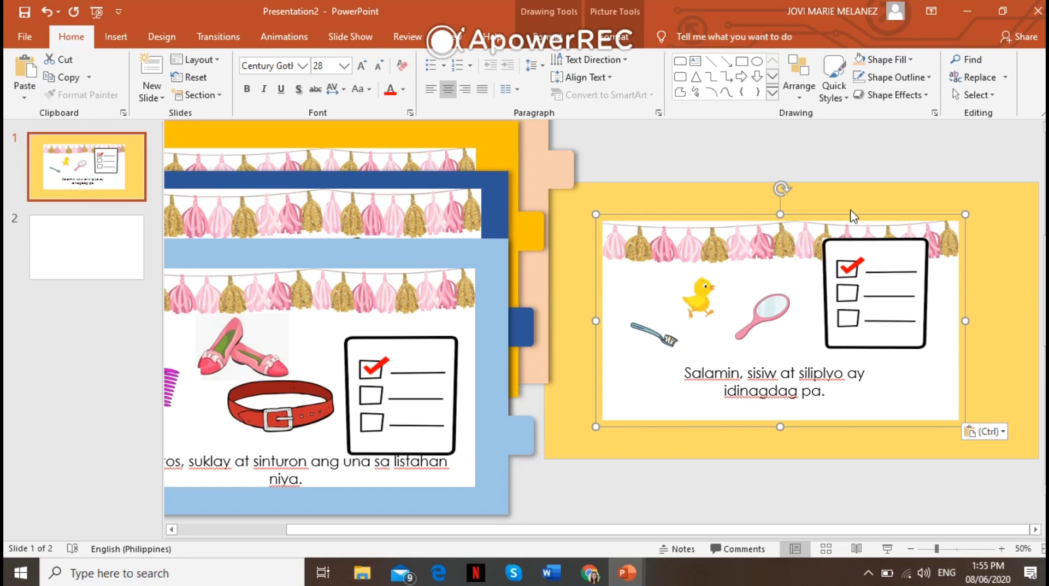
# Step: Send the yellow Salamin page to the back
pyautogui.rightClick(855, 225)
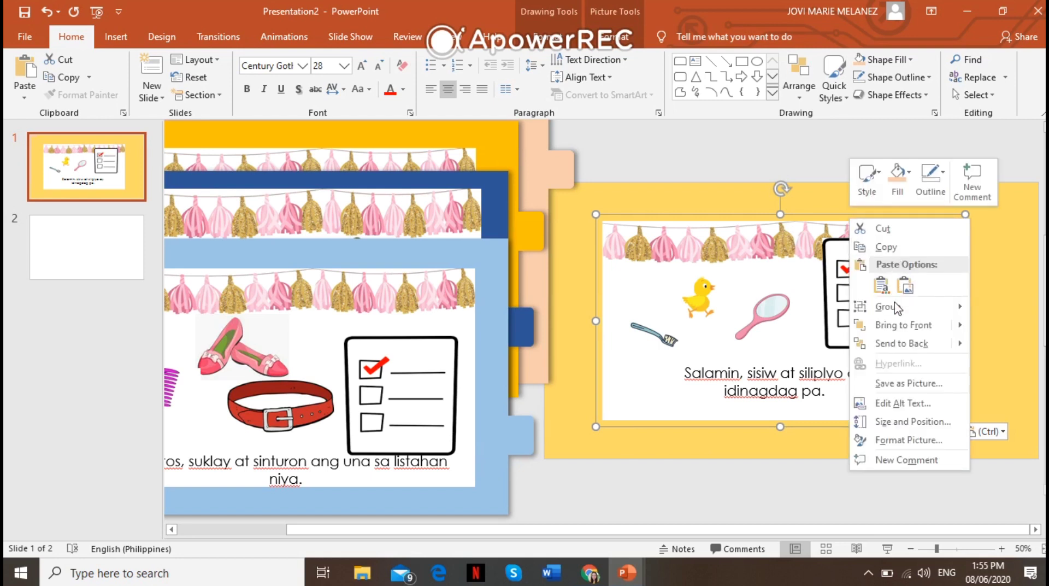
pyautogui.click(903, 344)
pyautogui.click(789, 491)
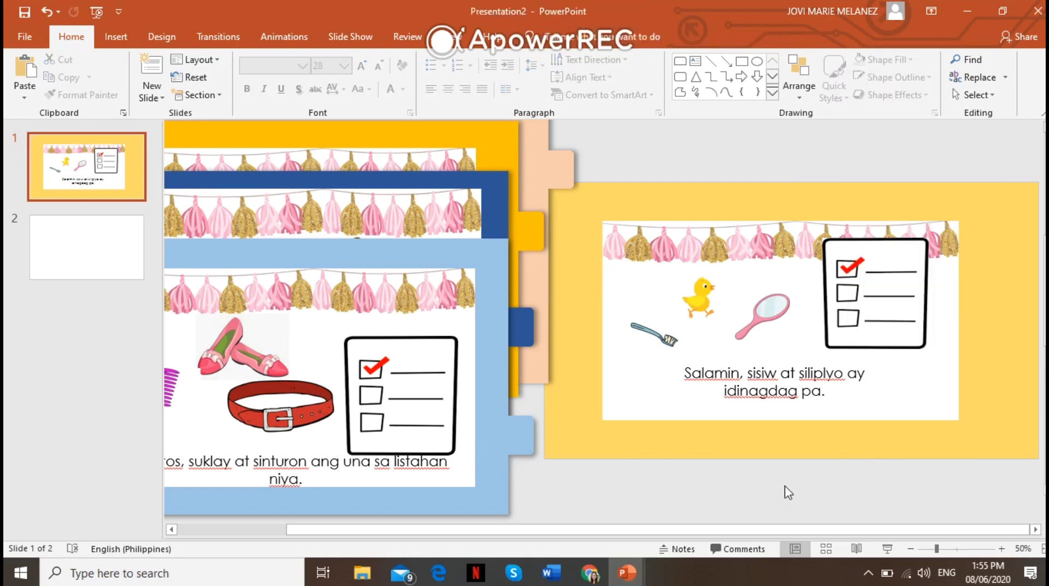
# Step: Lay the light-blue Sapatos page over the yellow page and the dark-blue page onto it, one layer forward
pyautogui.moveTo(356, 266); pyautogui.dragTo(859, 206)
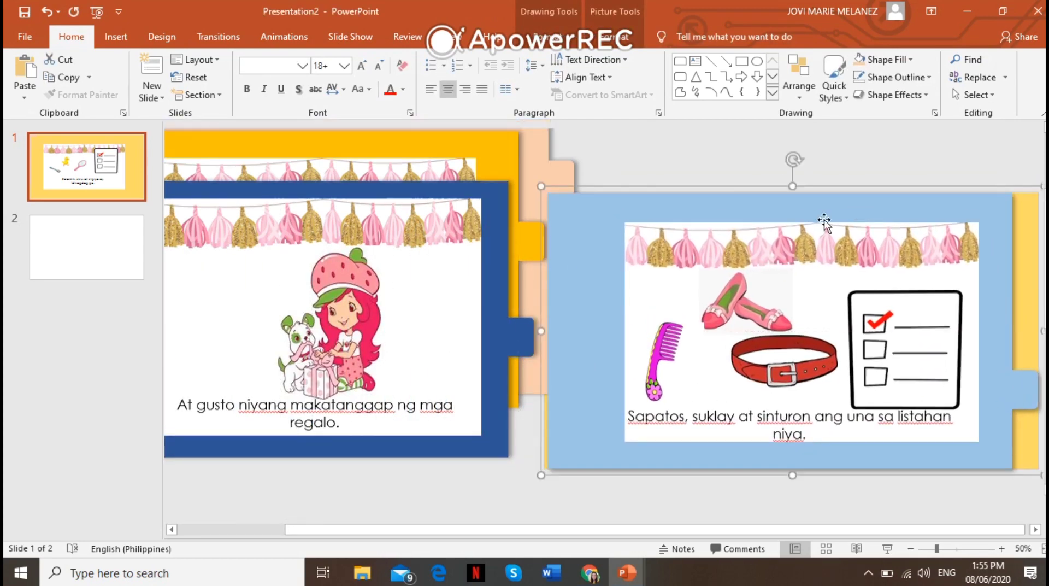
pyautogui.moveTo(465, 209); pyautogui.dragTo(625, 205)
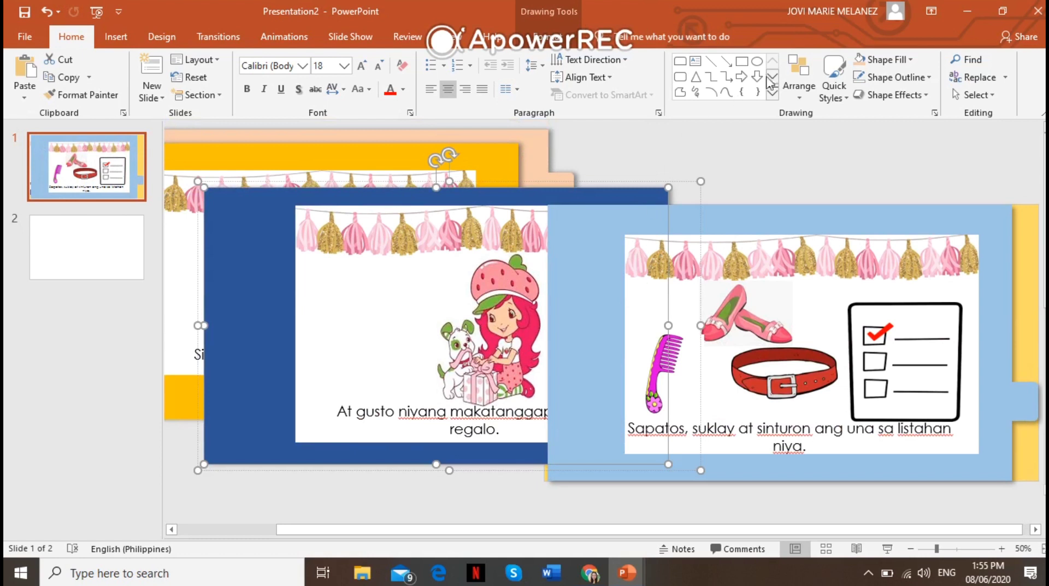
pyautogui.click(799, 87)
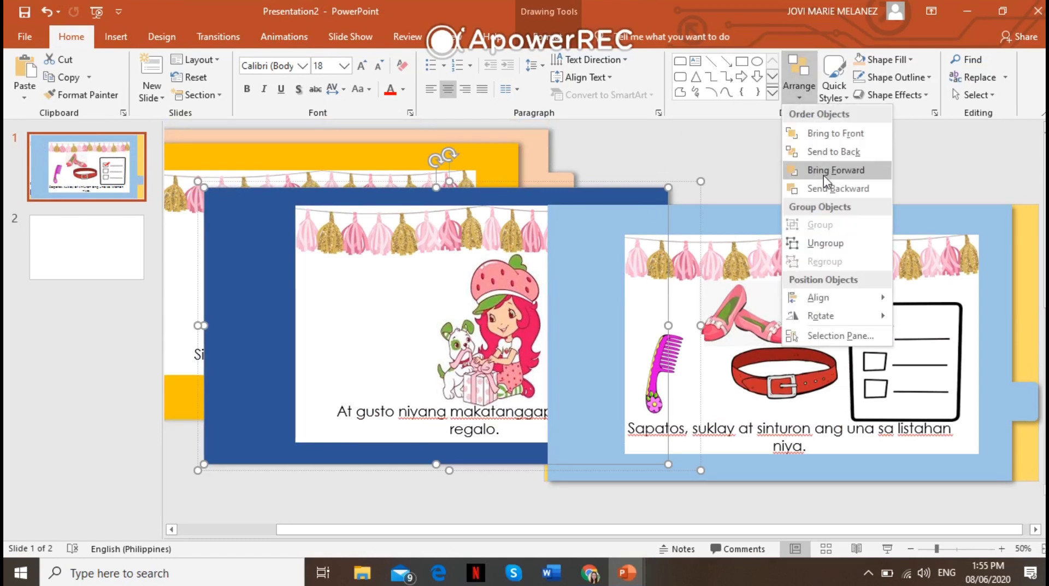
pyautogui.click(825, 179)
# Step: Try Bring to Front and other stacking orders on the dark-blue page, then undo the last change
pyautogui.click(798, 84)
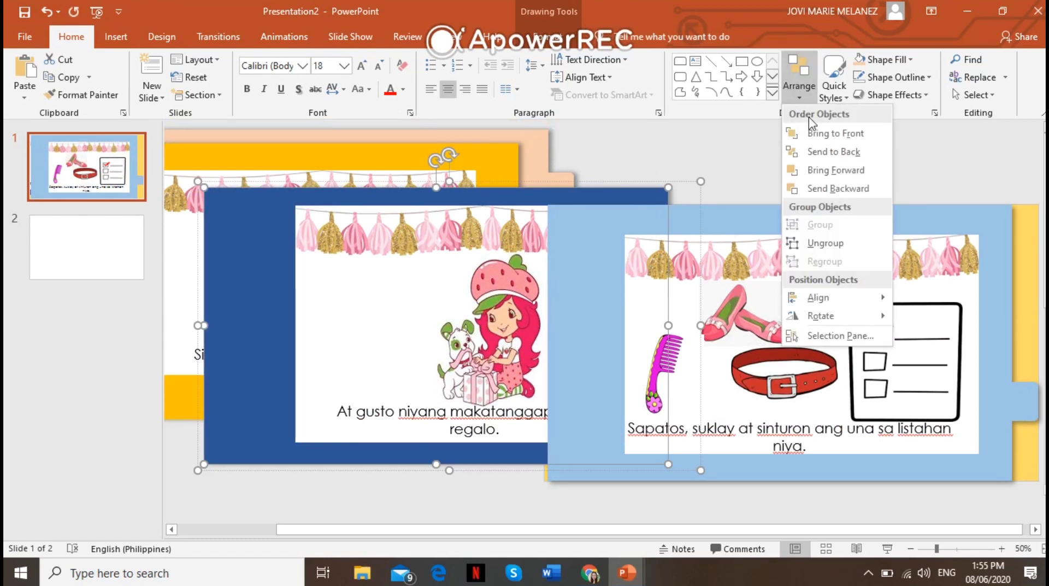
pyautogui.click(793, 136)
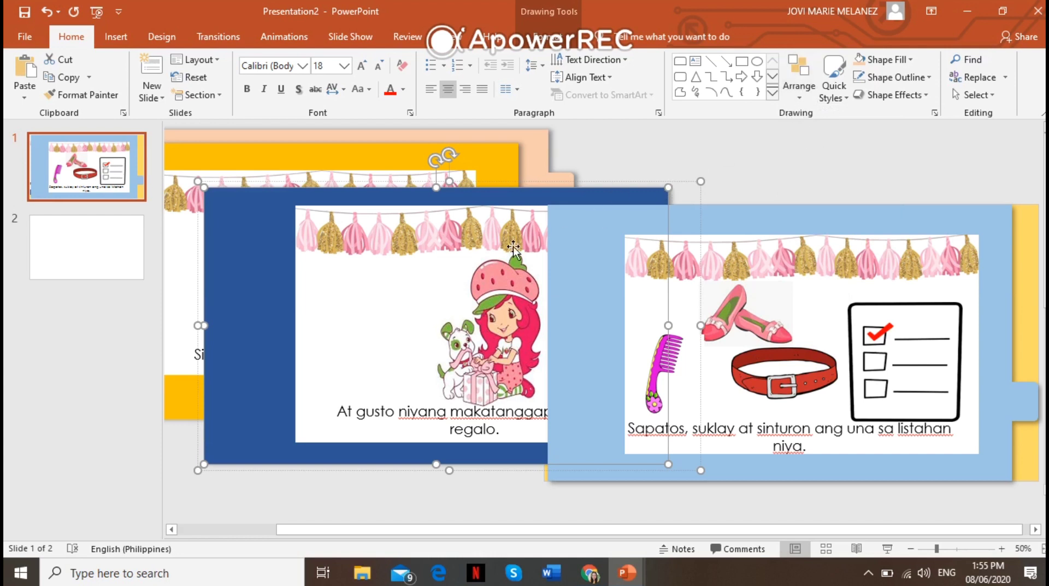
pyautogui.click(801, 85)
pyautogui.click(819, 145)
pyautogui.click(665, 183)
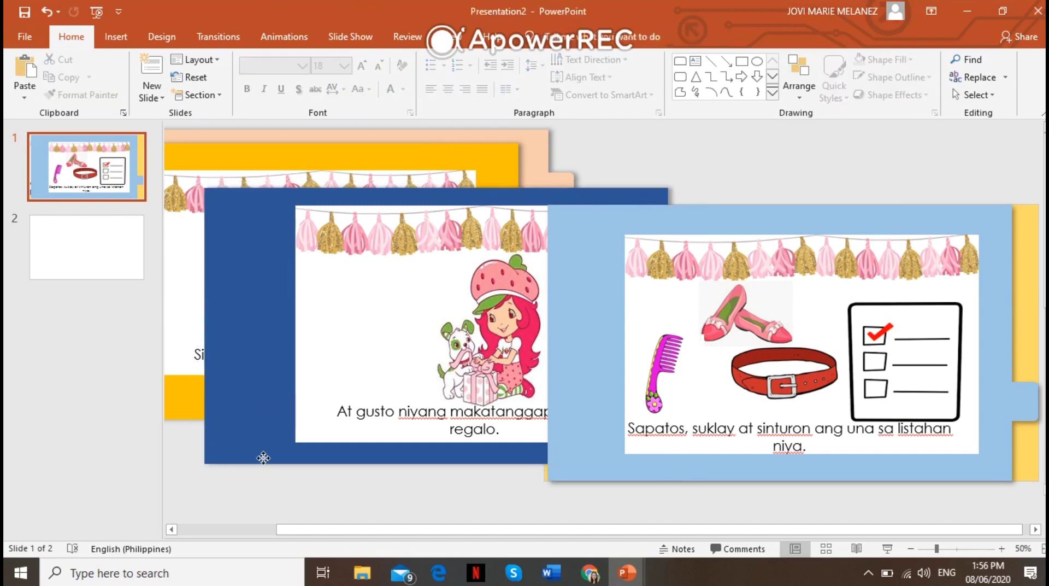
pyautogui.hotkey('ctrl', 'z')
# Step: Bring the dark-blue page to front over the light-blue page, then the yellow page over it
pyautogui.click(799, 83)
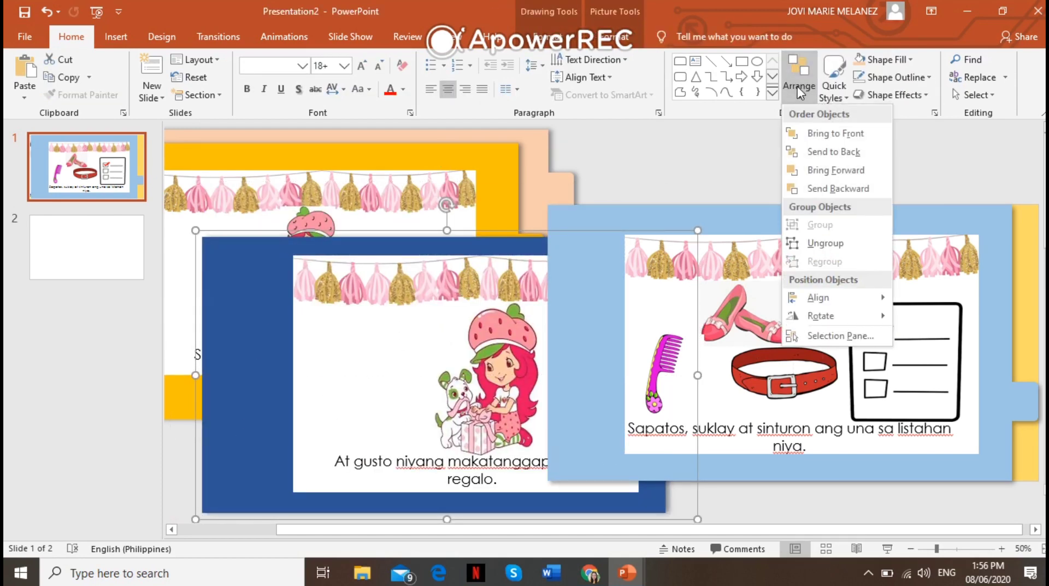
pyautogui.click(804, 134)
pyautogui.moveTo(253, 313); pyautogui.dragTo(600, 277)
pyautogui.click(326, 225)
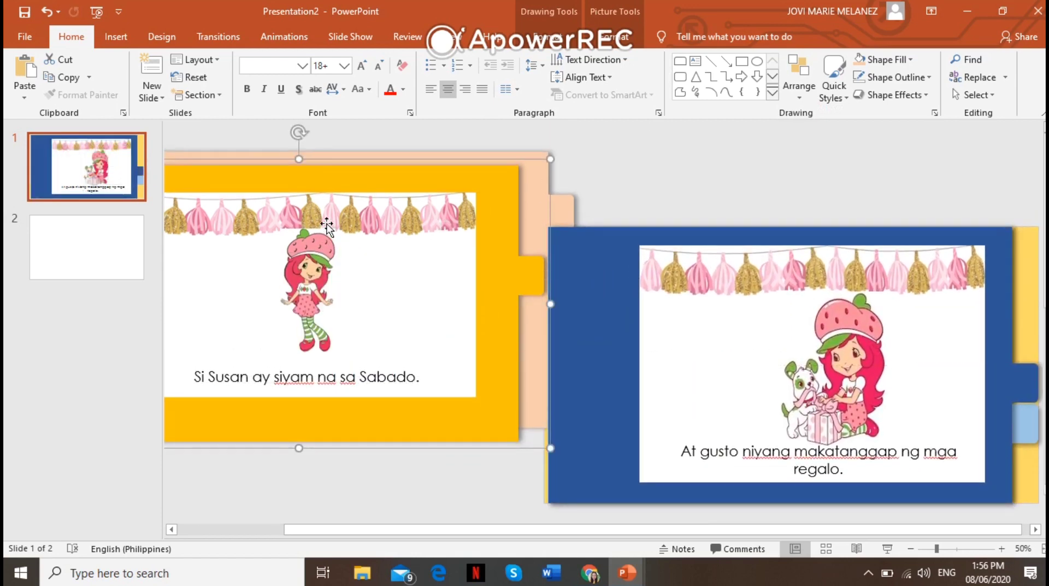
pyautogui.click(800, 83)
pyautogui.click(804, 134)
pyautogui.moveTo(409, 226); pyautogui.dragTo(893, 271)
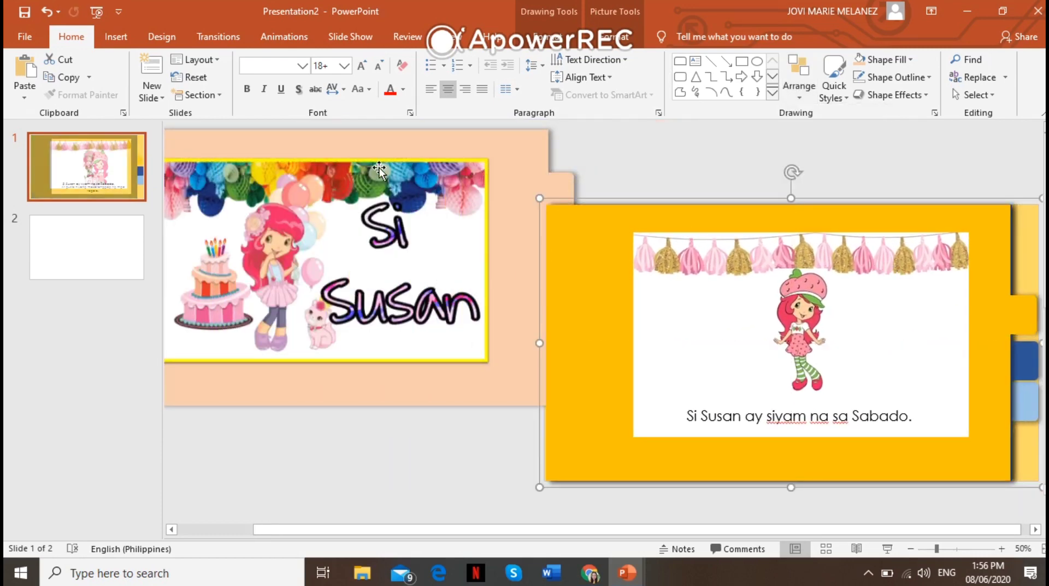
# Step: Bring the peach Si Susan cover to the front and place it over the yellow page
pyautogui.click(378, 171)
pyautogui.click(800, 88)
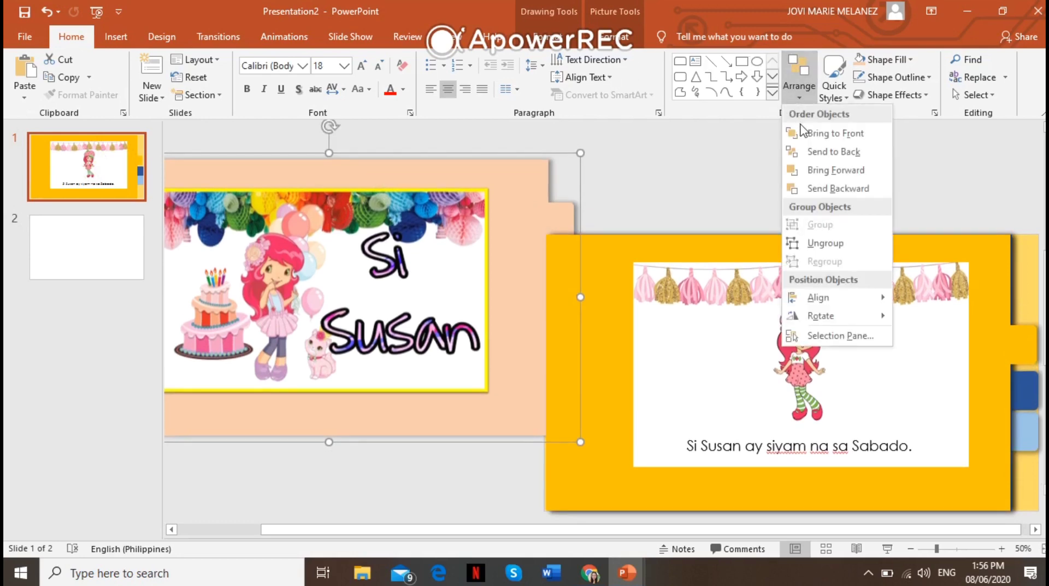
pyautogui.click(817, 135)
pyautogui.moveTo(428, 186); pyautogui.dragTo(889, 229)
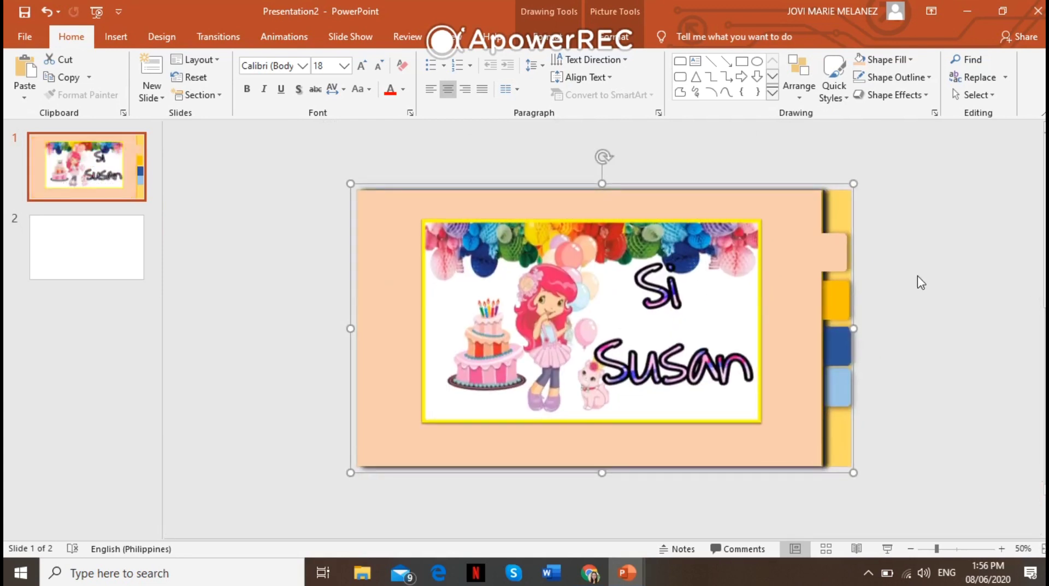
# Step: Align the yellow and dark-blue pages so the tabs stagger, then return the cover onto the stack
pyautogui.moveTo(761, 242); pyautogui.dragTo(661, 257)
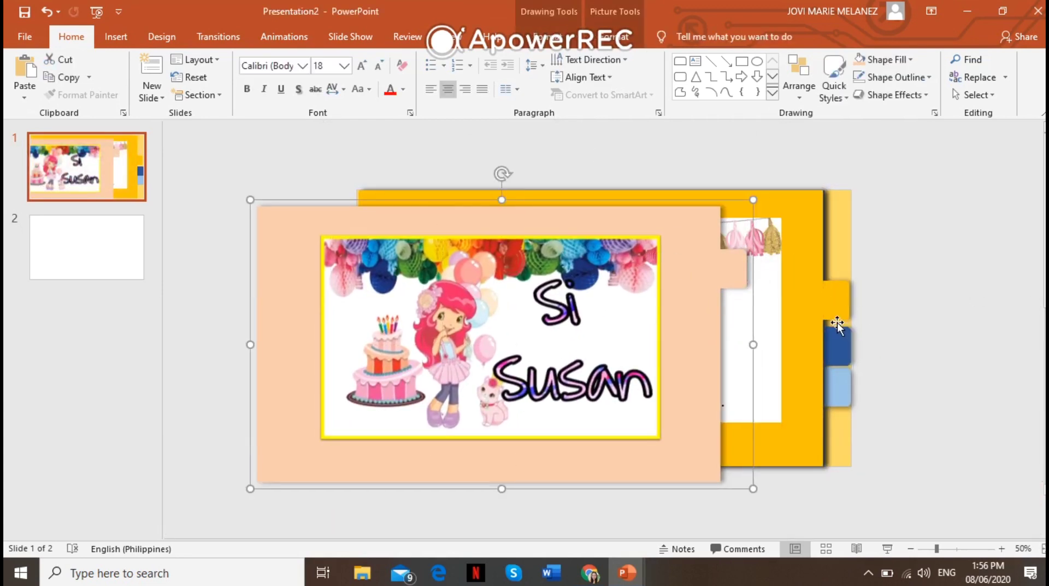
pyautogui.moveTo(842, 318); pyautogui.dragTo(807, 308)
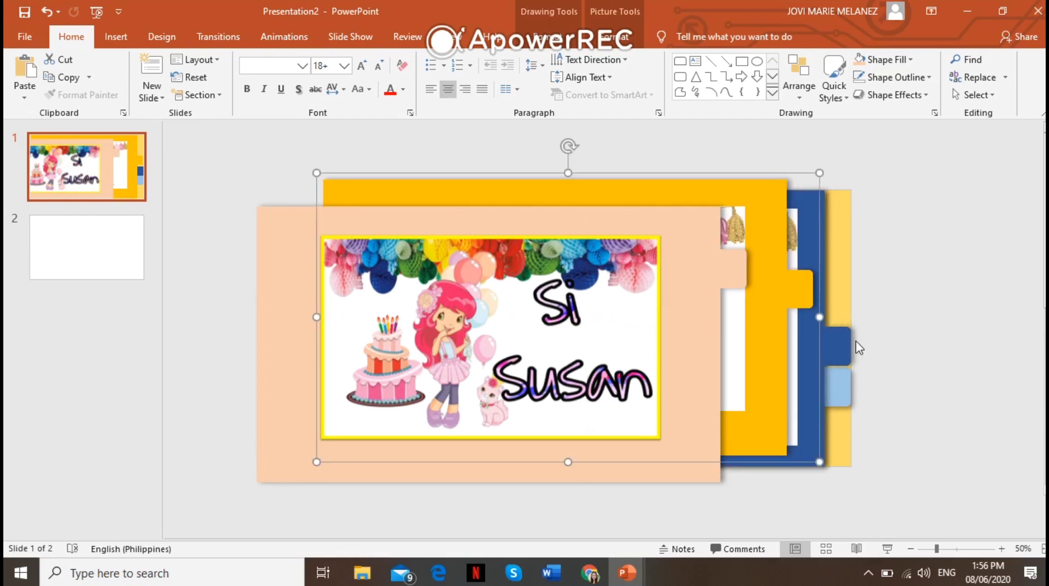
pyautogui.click(836, 353)
pyautogui.press('Up')
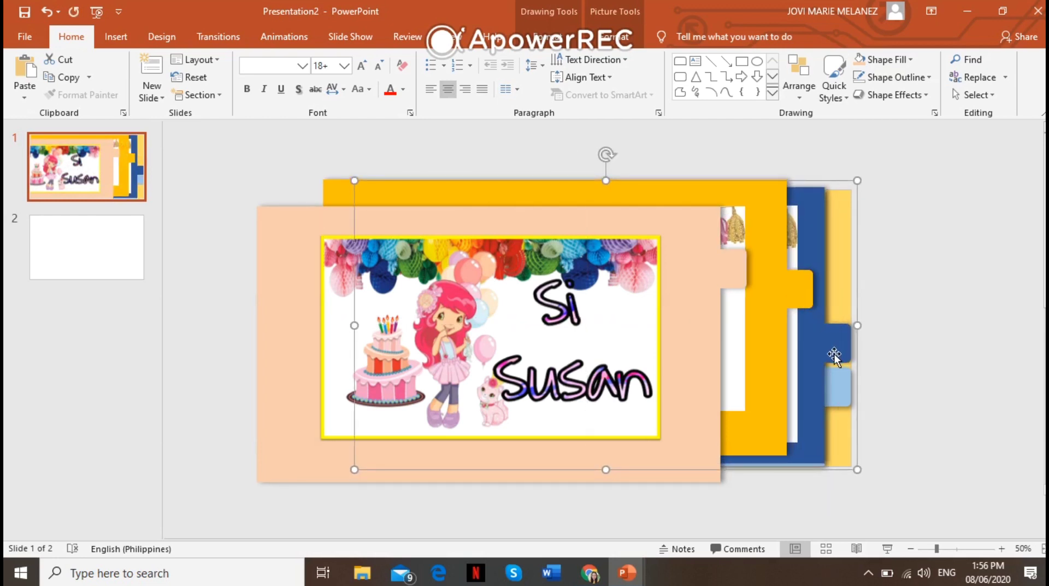
pyautogui.press('Down')
pyautogui.click(769, 371)
pyautogui.moveTo(769, 372); pyautogui.dragTo(804, 381)
pyautogui.moveTo(659, 398)
pyautogui.mouseDown()
pyautogui.moveTo(769, 380)
pyautogui.moveTo(759, 383)
pyautogui.mouseUp()
pyautogui.click(951, 434)
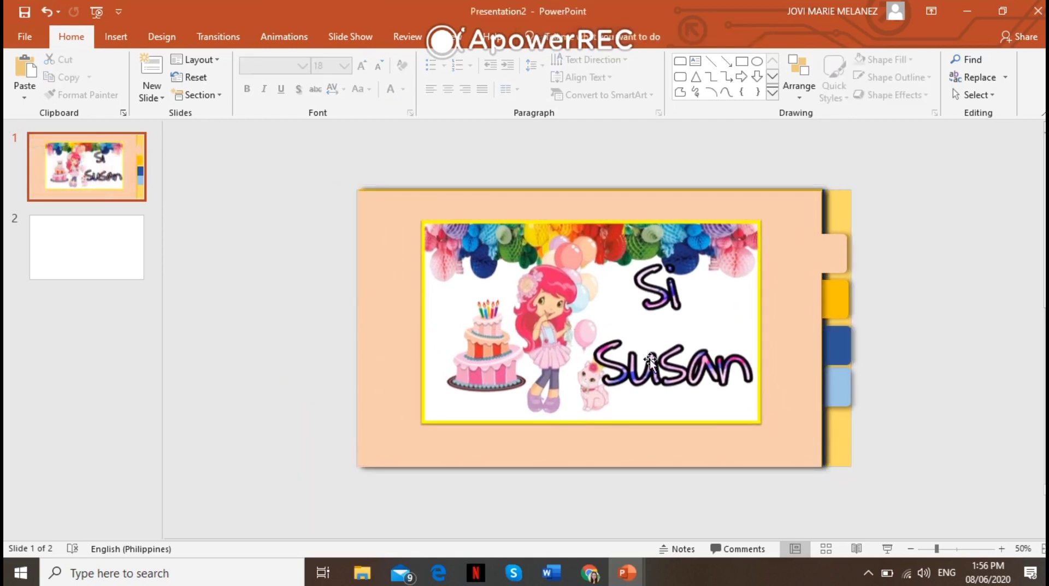
# Step: Check the blank second slide, then return to the Si Susan slide
pyautogui.click(134, 266)
pyautogui.press('Up')
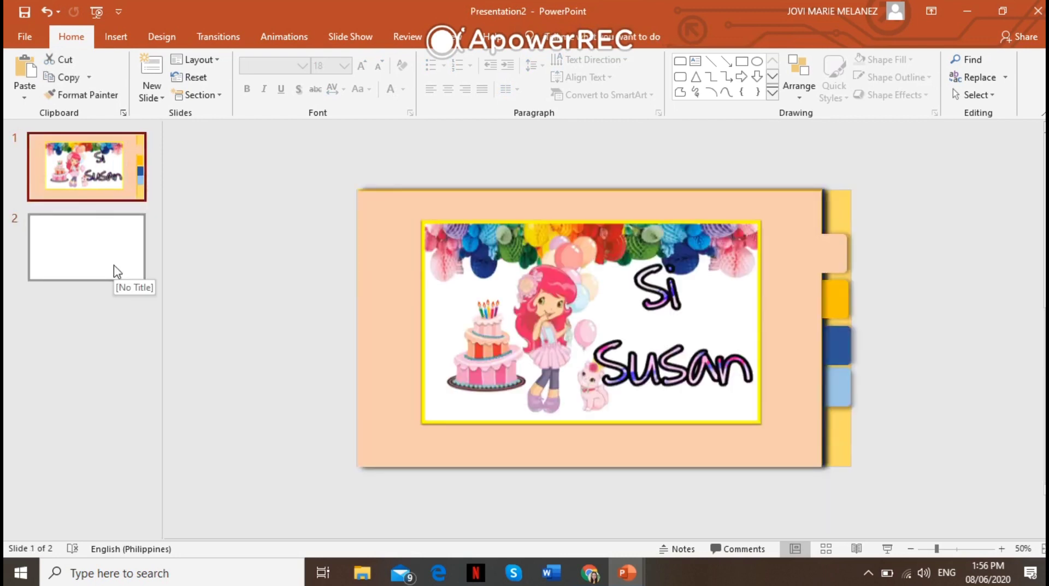
pyautogui.click(116, 270)
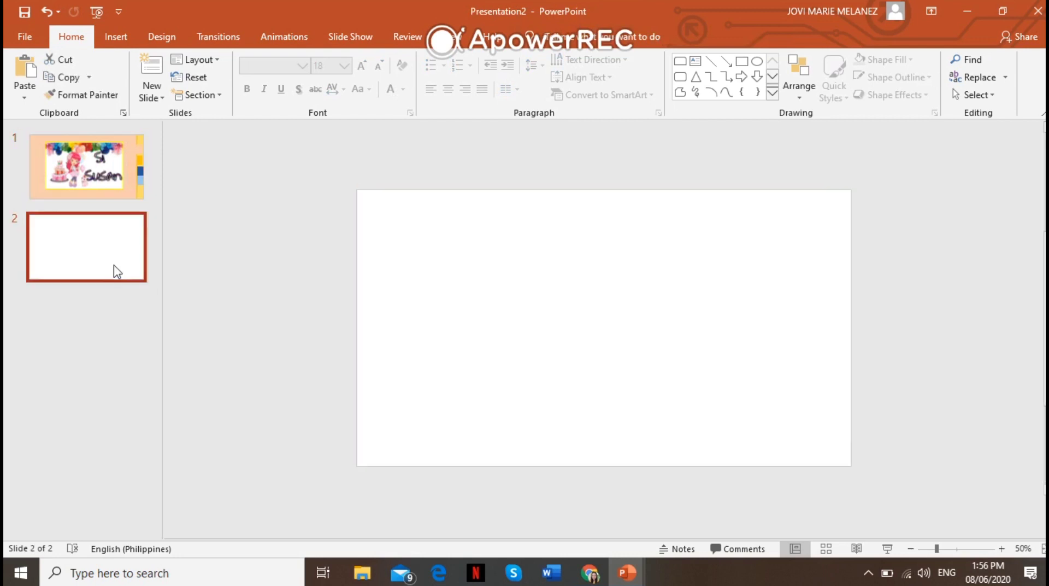
pyautogui.click(125, 194)
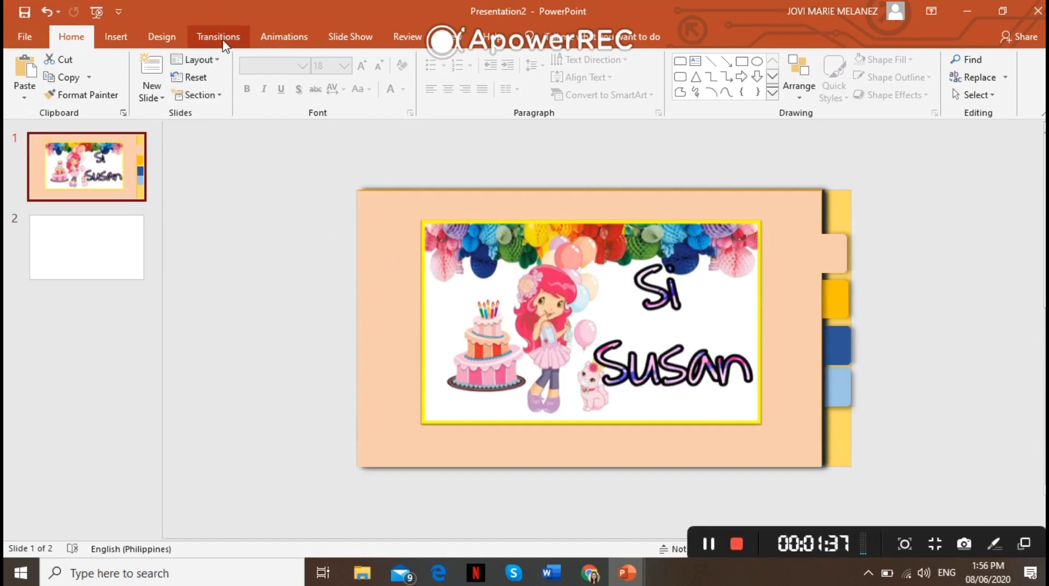
# Step: Apply the Left motion path from More Motion Paths to the peach Si Susan cover group
pyautogui.click(274, 33)
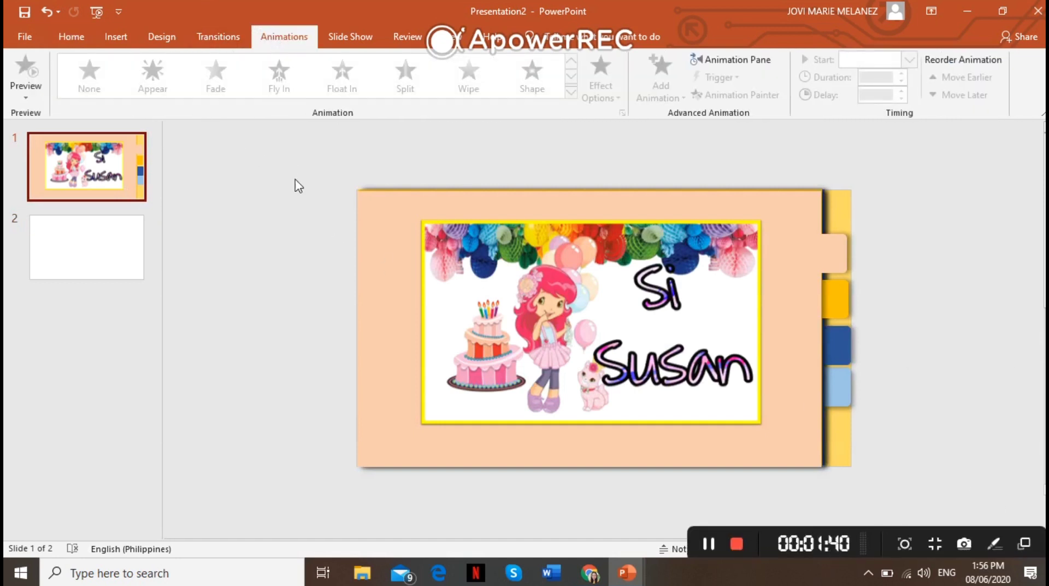
pyautogui.click(528, 218)
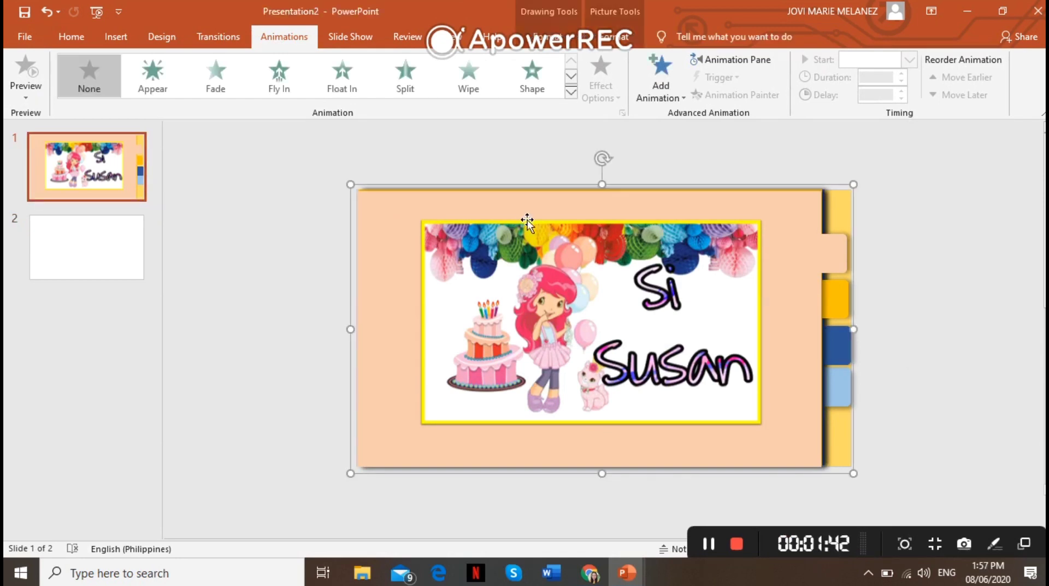
pyautogui.click(671, 99)
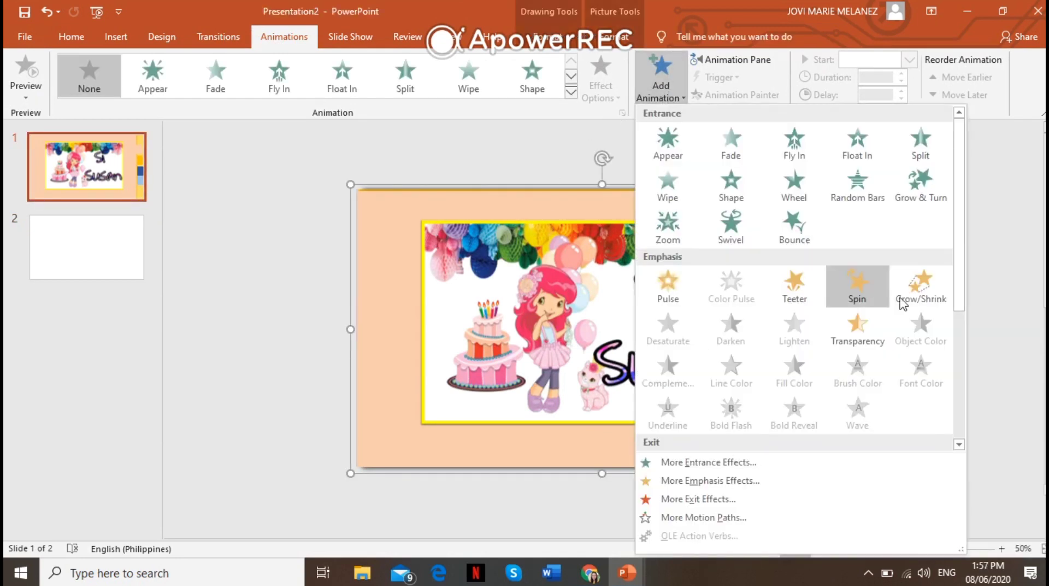
pyautogui.scroll(-5, 965, 289)
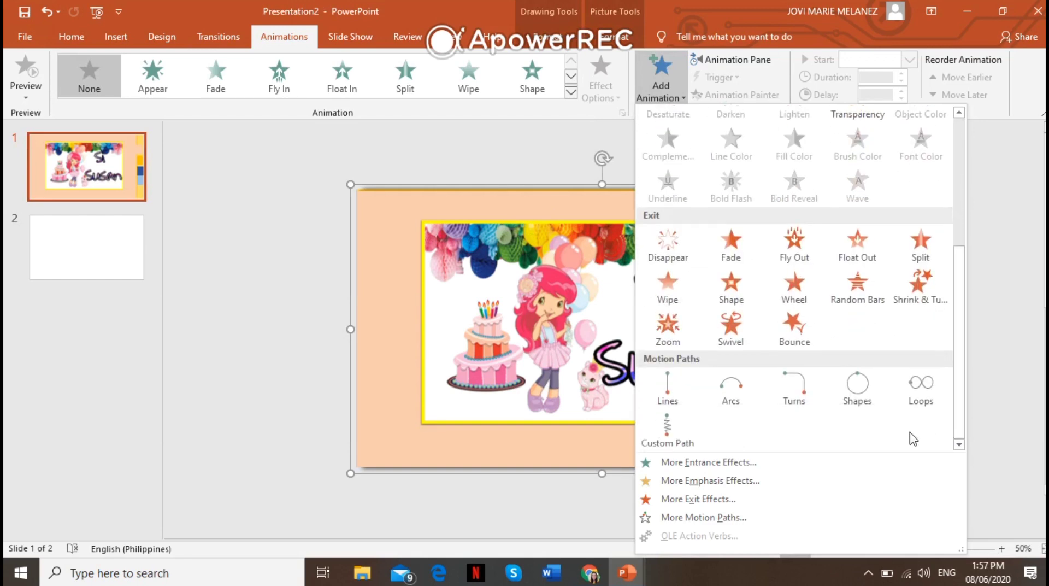
pyautogui.click(744, 524)
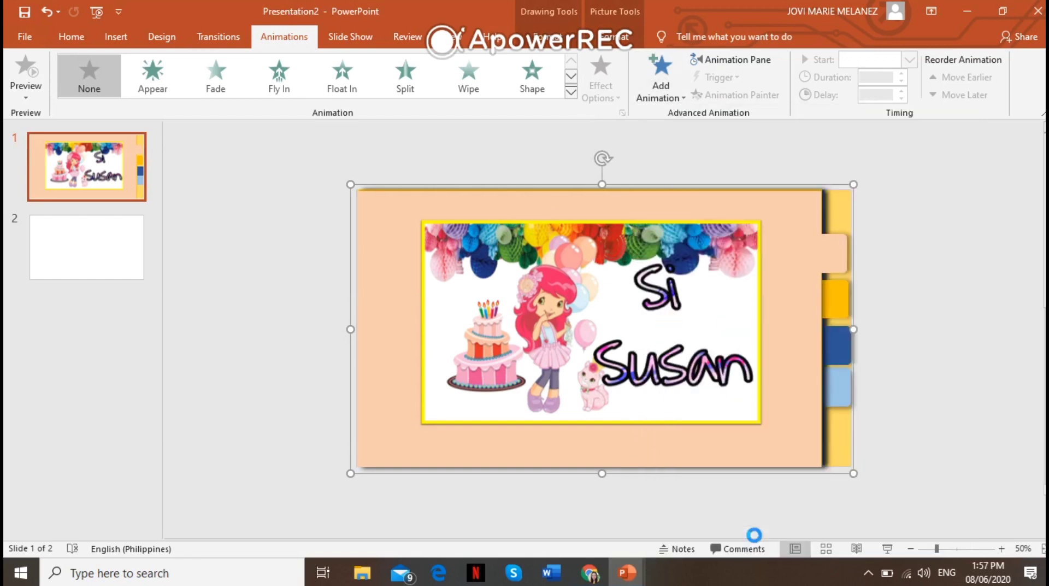
pyautogui.scroll(-1, 474, 348)
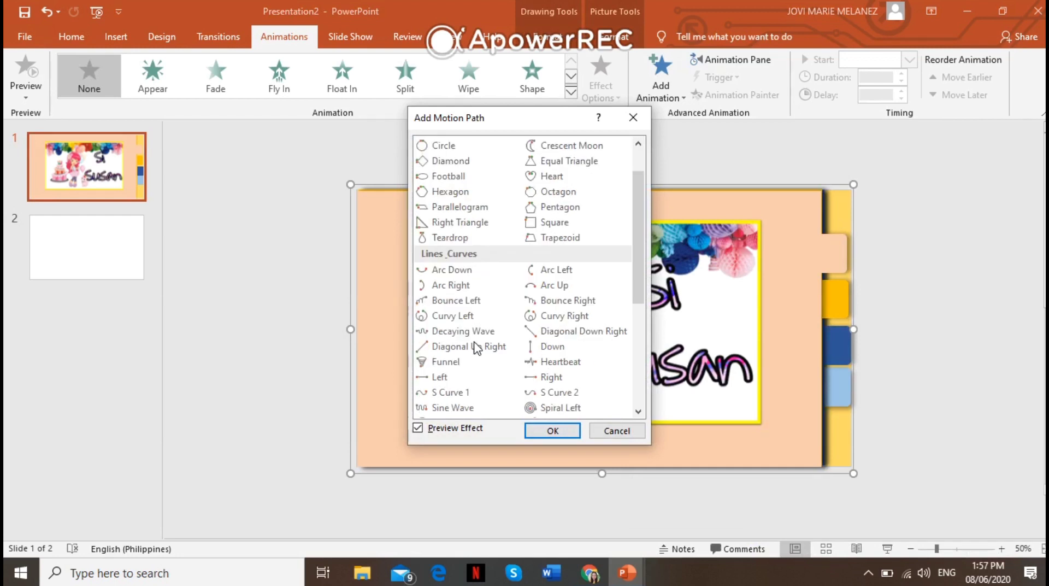
pyautogui.click(454, 381)
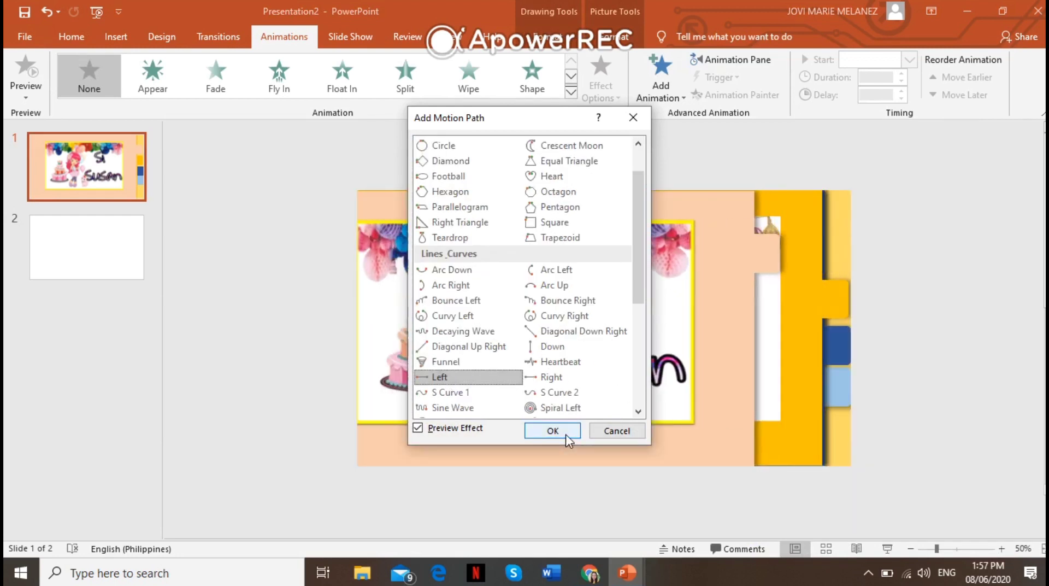
pyautogui.click(553, 431)
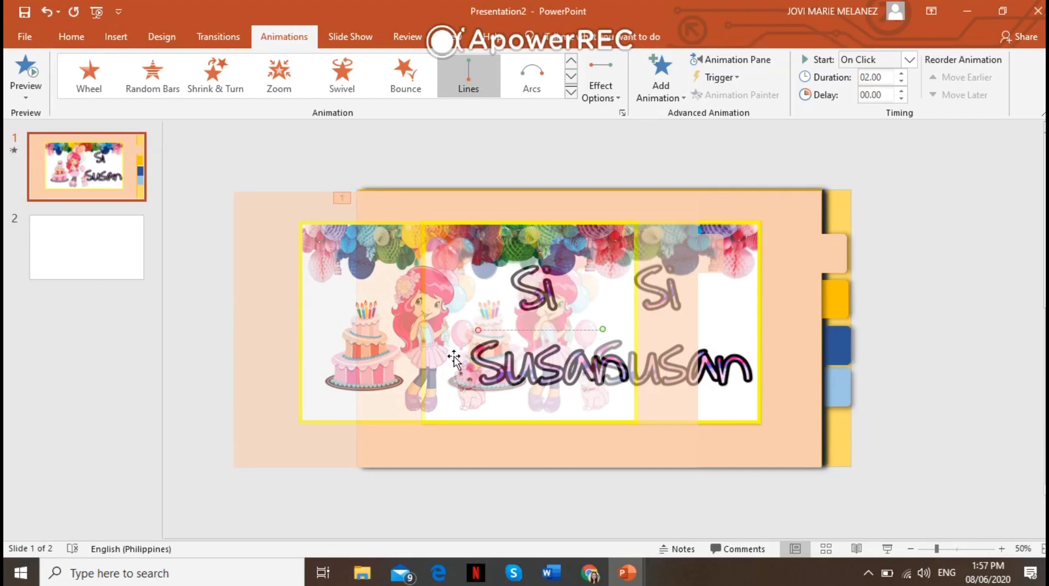
# Step: Extend the cover's motion path further left, then drag the peach cover down-left to uncover the yellow page
pyautogui.moveTo(481, 335); pyautogui.dragTo(168, 333)
pyautogui.hscroll(-2, 266, 323)
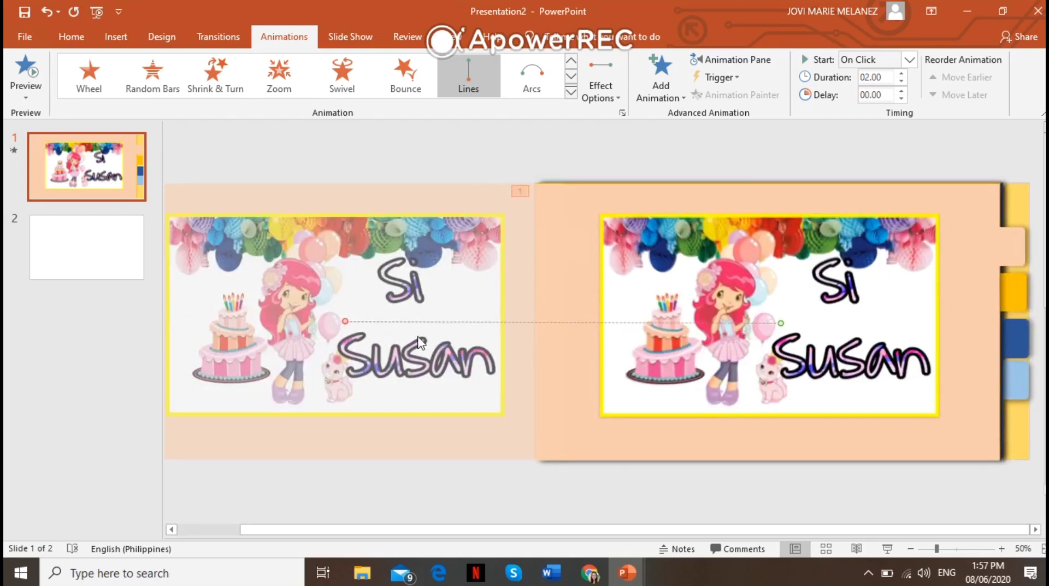
pyautogui.moveTo(354, 334)
pyautogui.mouseDown()
pyautogui.moveTo(341, 326)
pyautogui.moveTo(360, 333)
pyautogui.mouseUp()
pyautogui.click(468, 473)
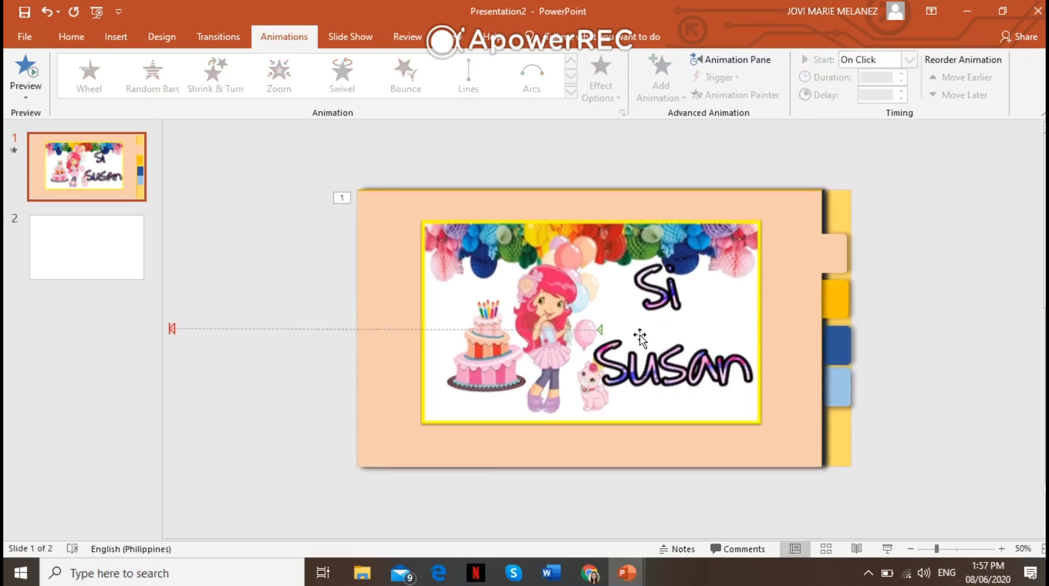
pyautogui.moveTo(758, 217); pyautogui.dragTo(343, 407)
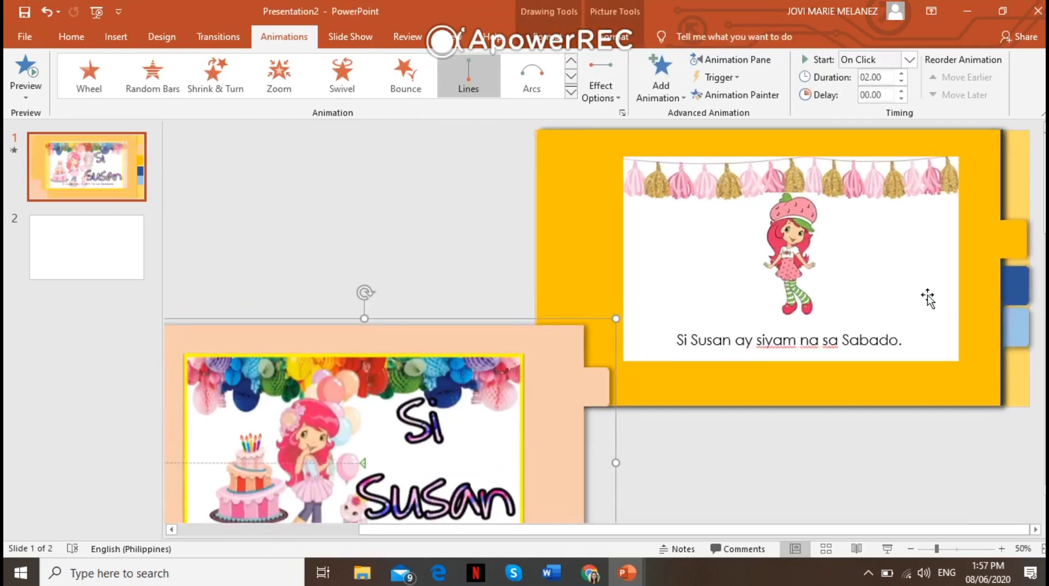
# Step: Give the yellow Sabado page a Left motion path stretched further left, then move it down-left aside
pyautogui.click(907, 195)
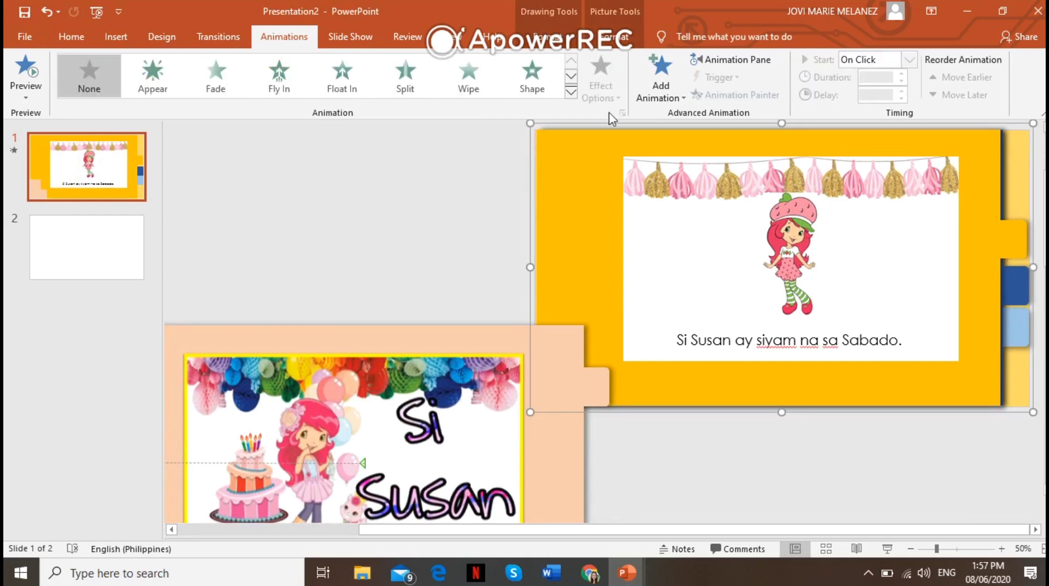
pyautogui.click(661, 82)
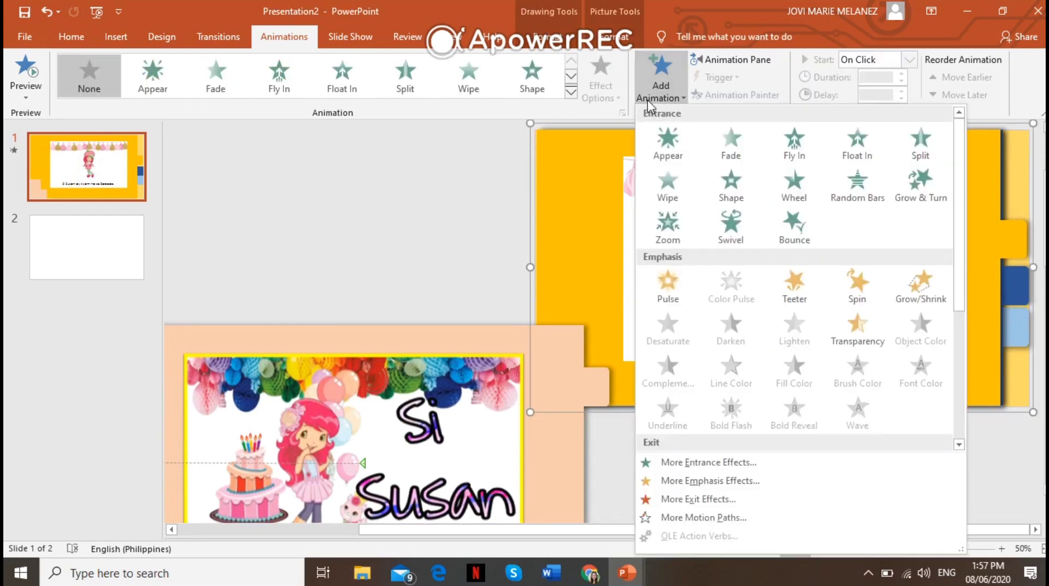
pyautogui.click(737, 518)
pyautogui.scroll(-2, 503, 412)
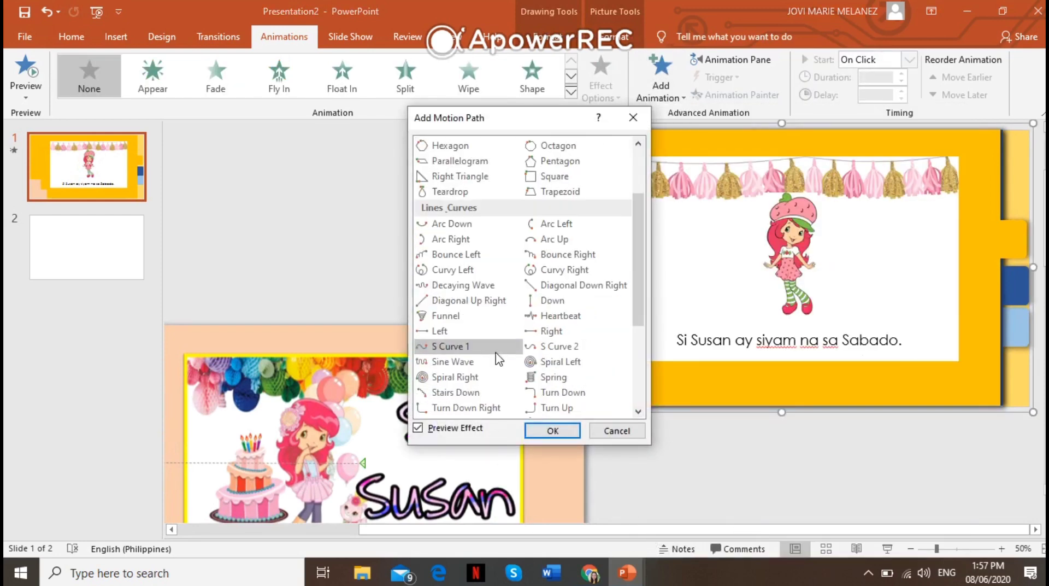
pyautogui.click(440, 330)
pyautogui.click(552, 431)
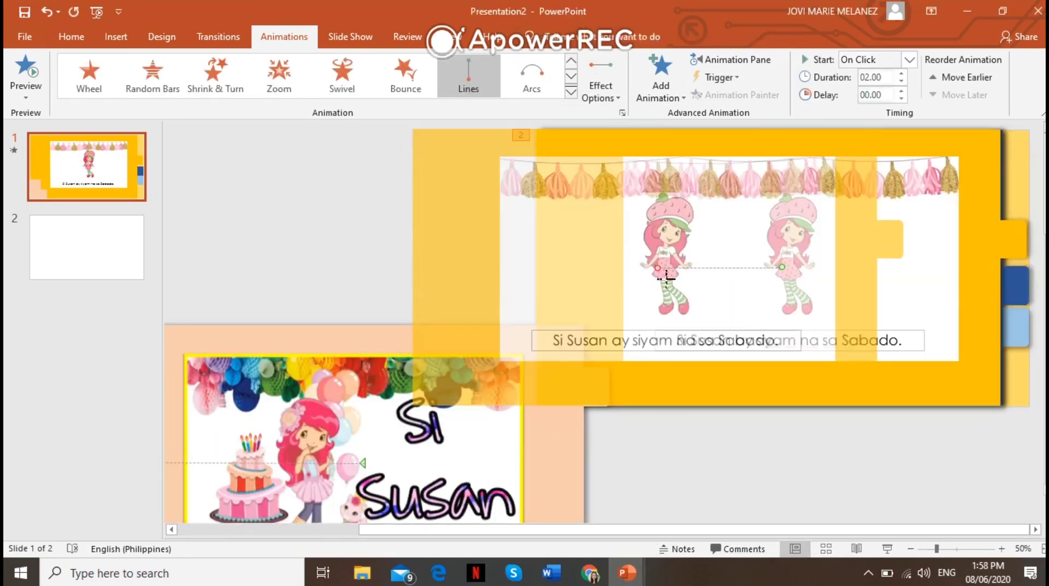
pyautogui.moveTo(666, 279); pyautogui.dragTo(364, 269)
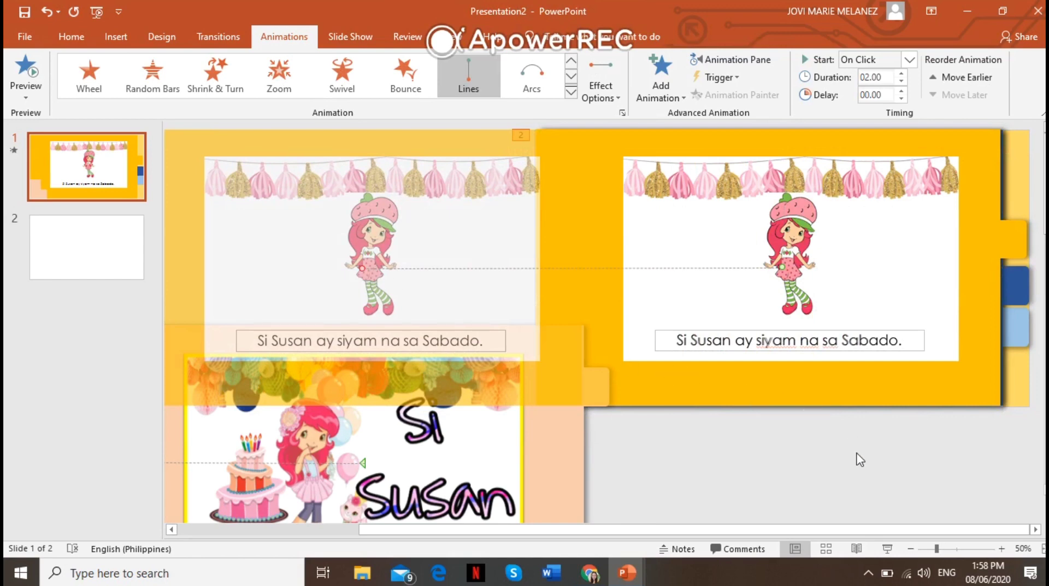
pyautogui.moveTo(906, 290)
pyautogui.mouseDown()
pyautogui.moveTo(855, 328)
pyautogui.moveTo(598, 376)
pyautogui.moveTo(482, 445)
pyautogui.mouseUp()
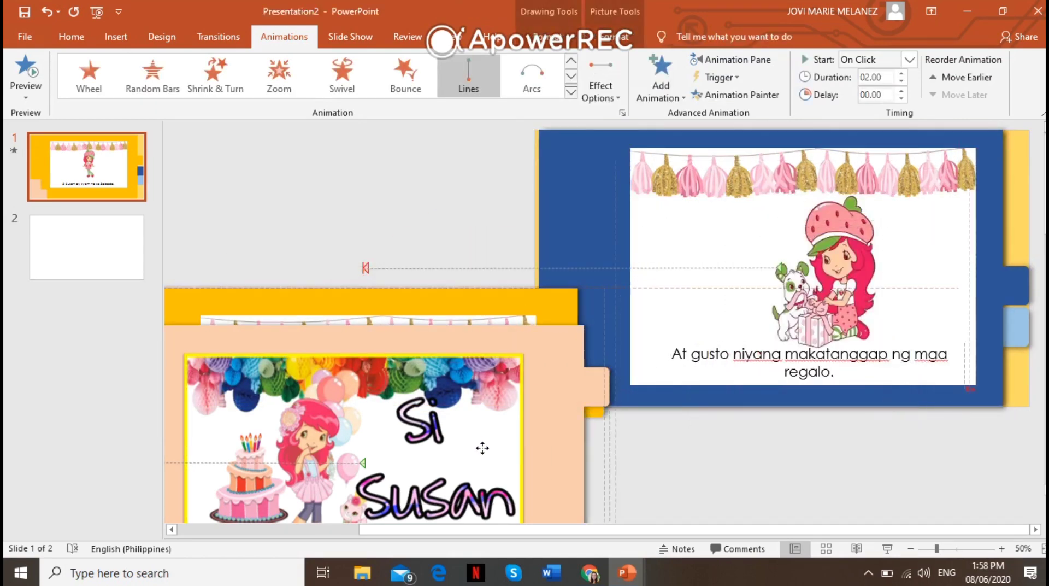
# Step: Give the blue gift page a Left motion path from More Motion Paths
pyautogui.click(611, 213)
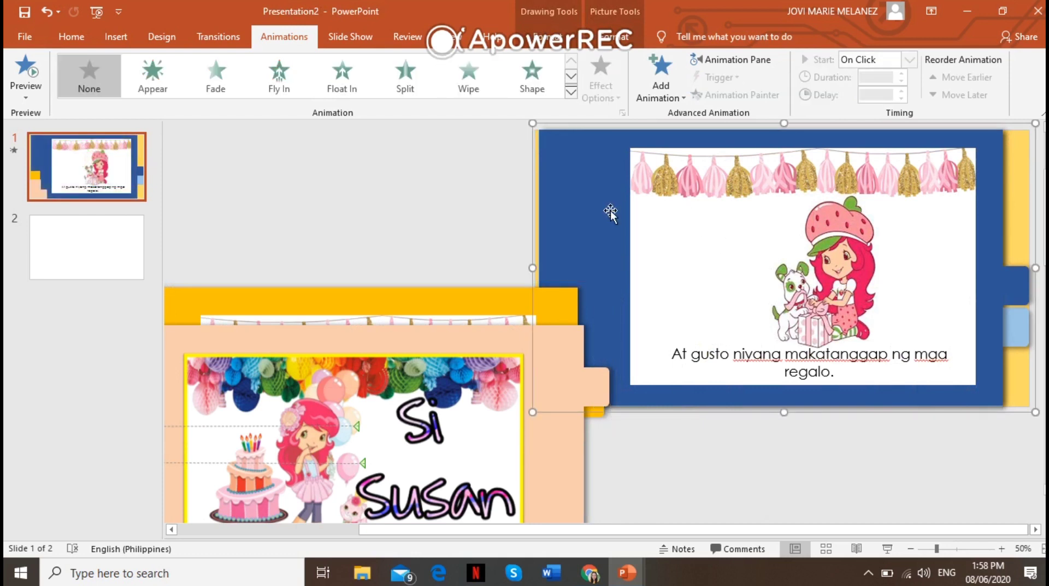
pyautogui.click(664, 99)
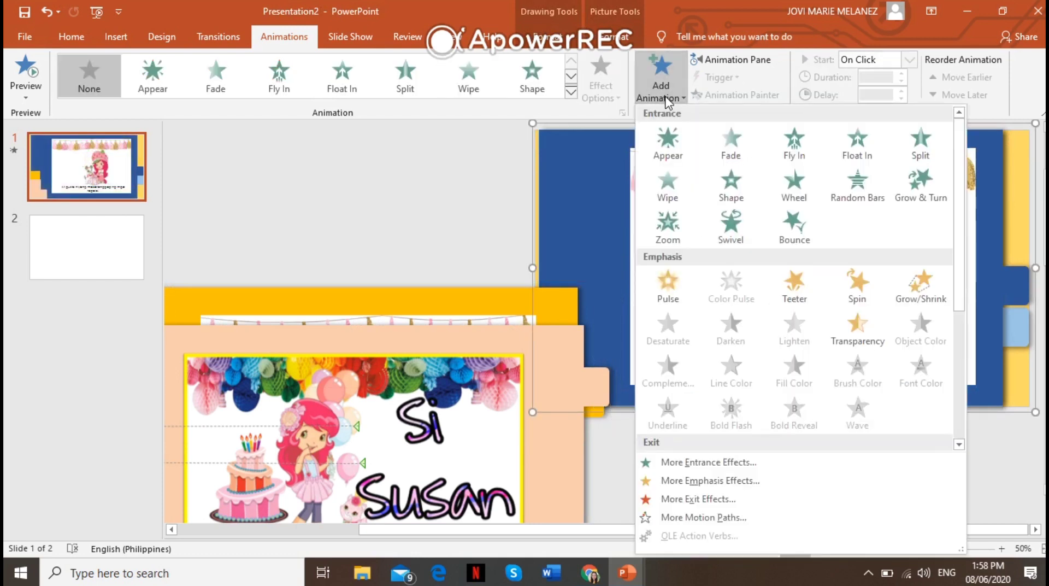
pyautogui.click(727, 518)
pyautogui.scroll(-1, 465, 383)
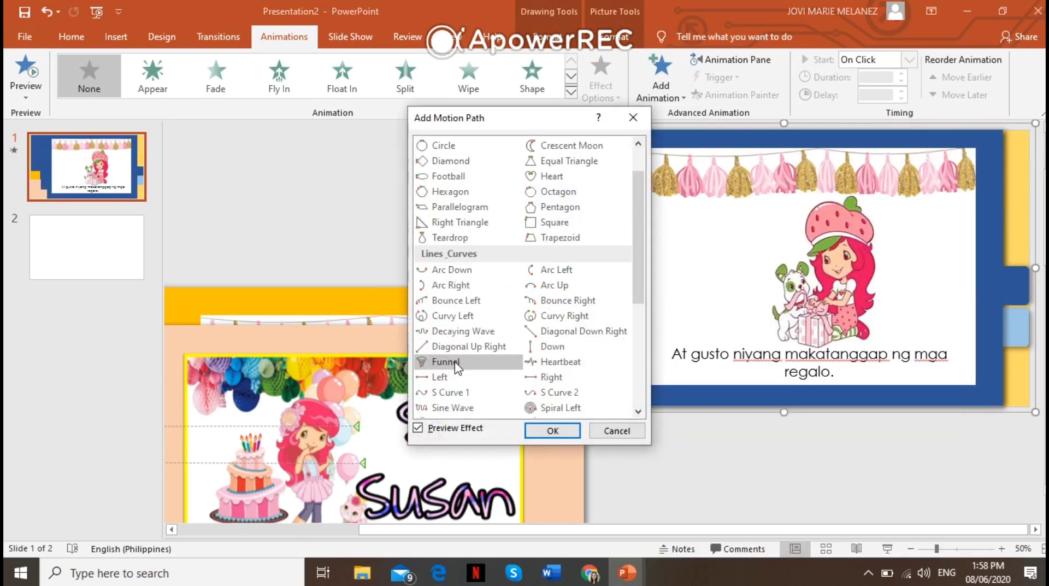
pyautogui.click(456, 378)
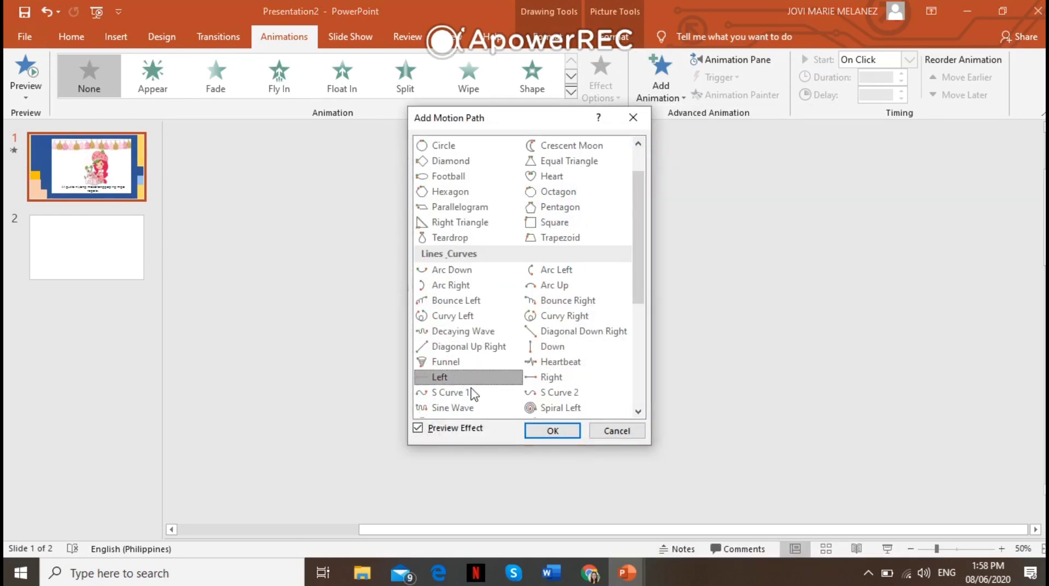
pyautogui.click(572, 430)
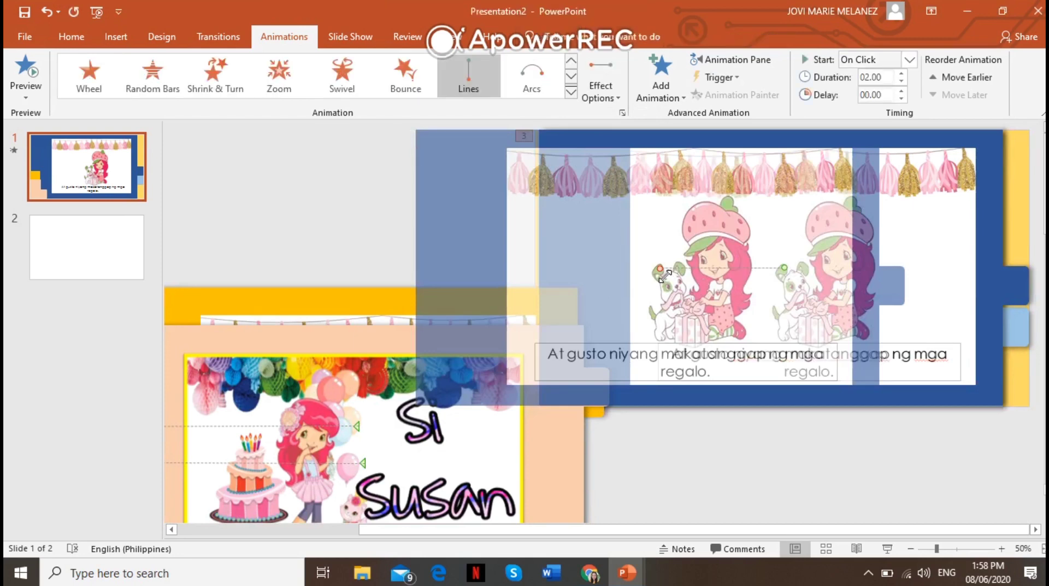
# Step: Stretch the path's end further left and shift the blue page aside to uncover the light-blue page
pyautogui.moveTo(665, 273)
pyautogui.mouseDown()
pyautogui.moveTo(556, 284)
pyautogui.moveTo(394, 280)
pyautogui.moveTo(381, 269)
pyautogui.mouseUp()
pyautogui.click(790, 447)
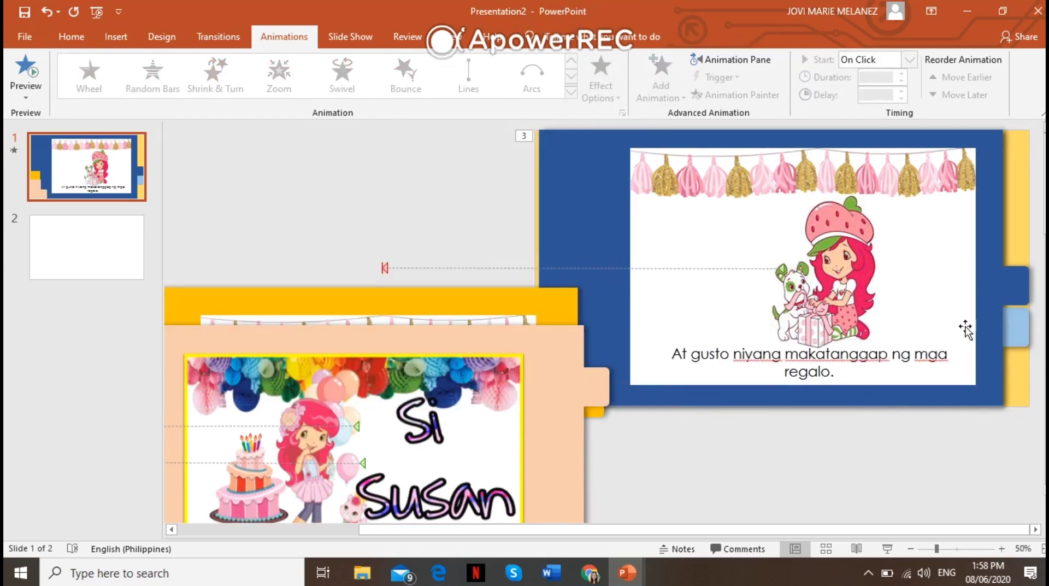
pyautogui.moveTo(953, 237); pyautogui.dragTo(538, 351)
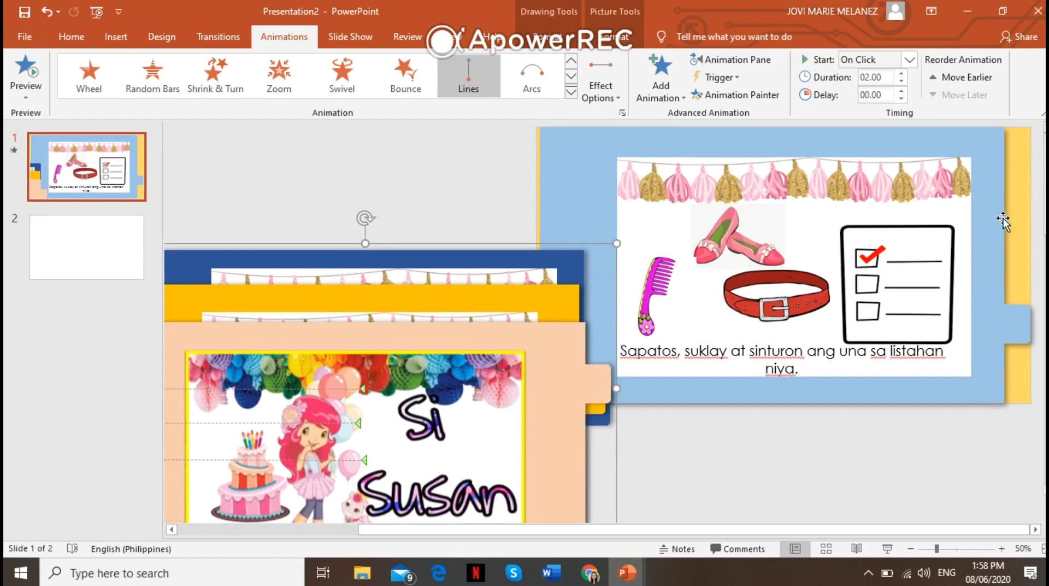
# Step: Apply a Left motion path to the light-blue 'Sapatos, suklay at sinturon' page as the fourth animation
pyautogui.click(997, 246)
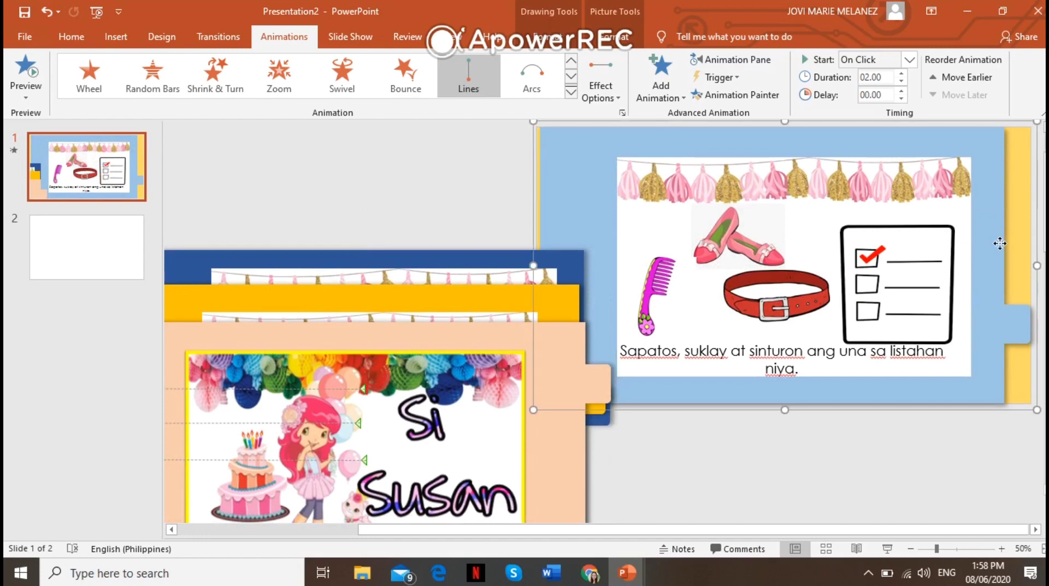
pyautogui.click(668, 94)
pyautogui.click(727, 497)
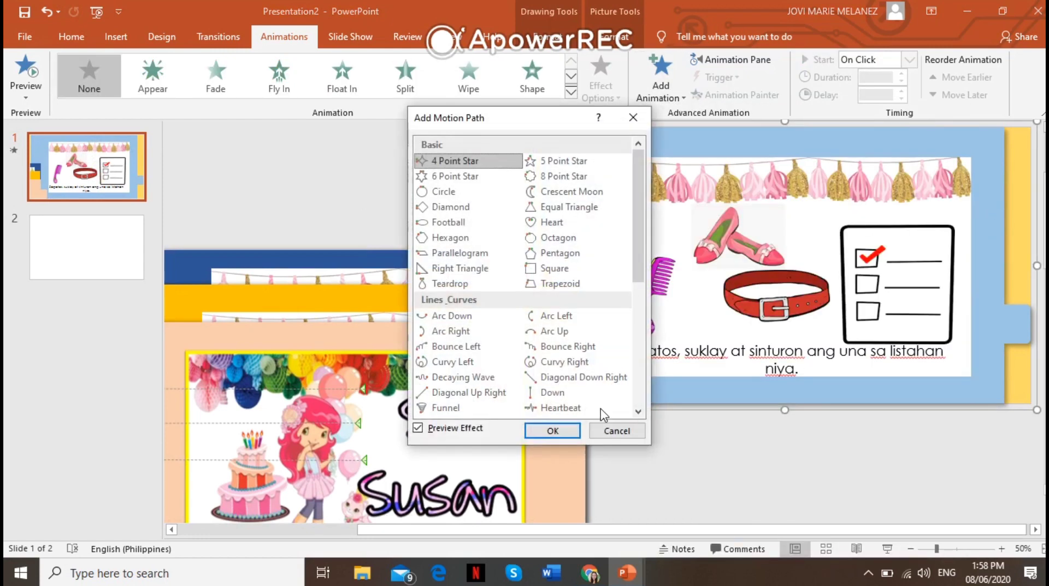
pyautogui.scroll(-1, 459, 383)
pyautogui.click(457, 378)
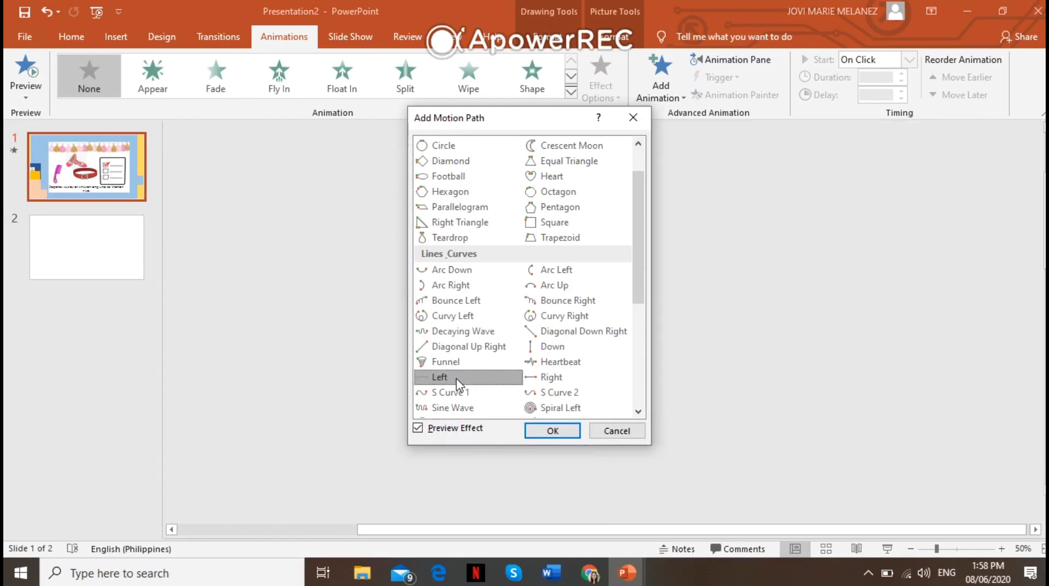
pyautogui.click(553, 432)
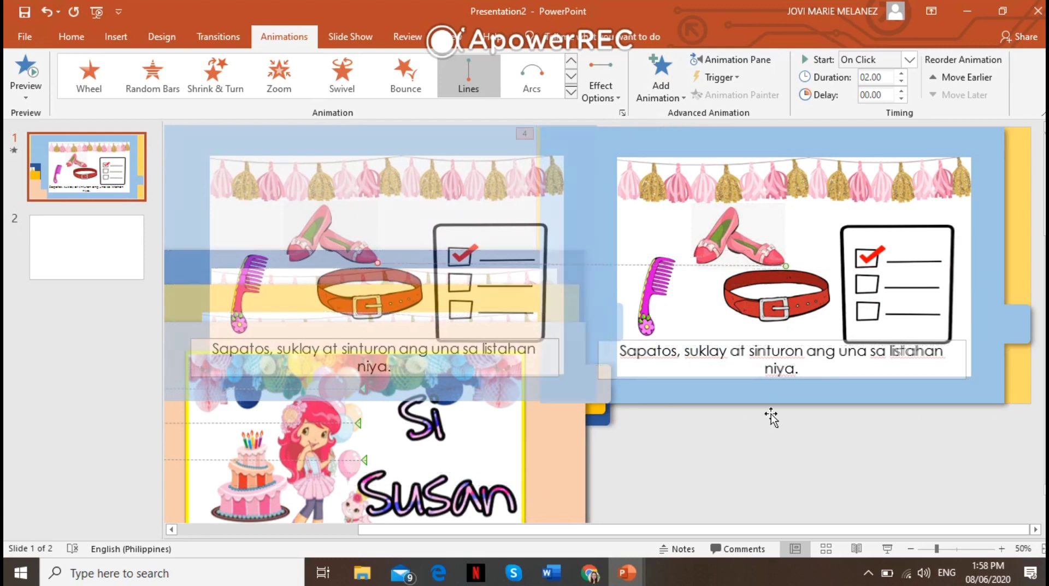
pyautogui.click(811, 449)
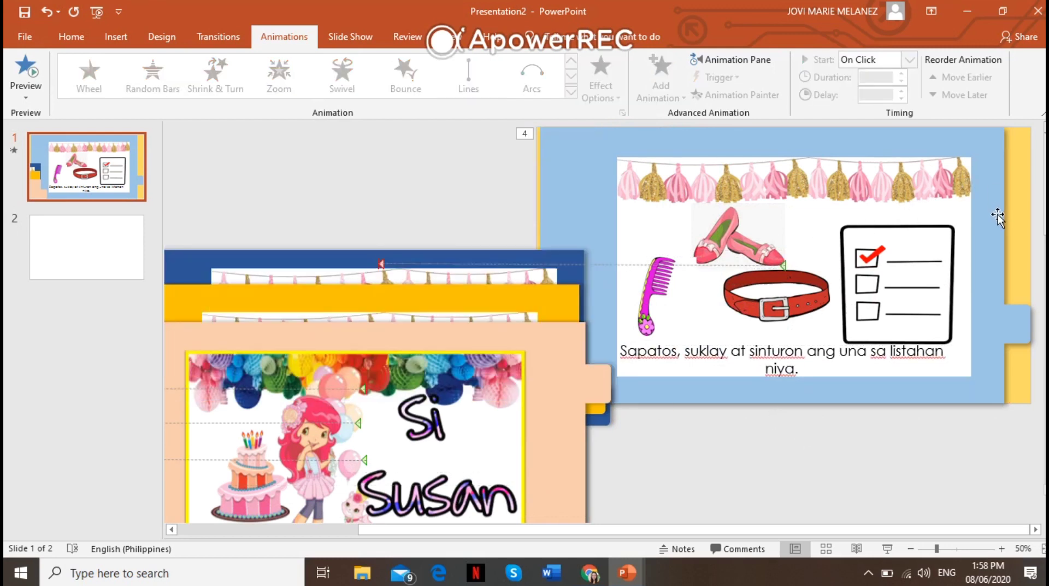
# Step: Restack the blue, yellow and peach Si Susan pages over the light-blue page, then start the slide show
pyautogui.scroll(-2, 729, 408)
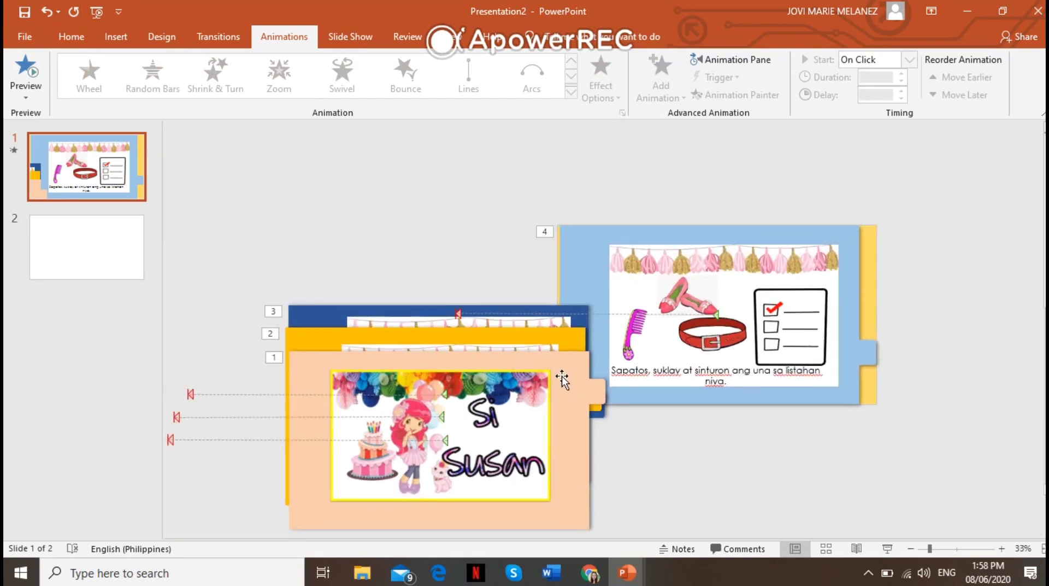
pyautogui.moveTo(315, 312); pyautogui.dragTo(592, 244)
pyautogui.moveTo(337, 349); pyautogui.dragTo(597, 245)
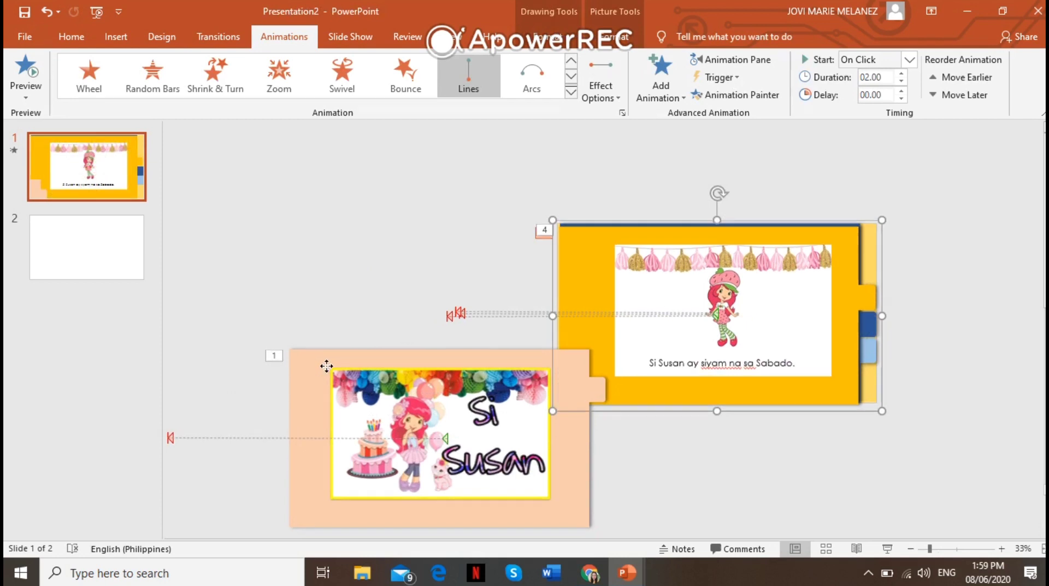
pyautogui.moveTo(328, 368); pyautogui.dragTo(593, 242)
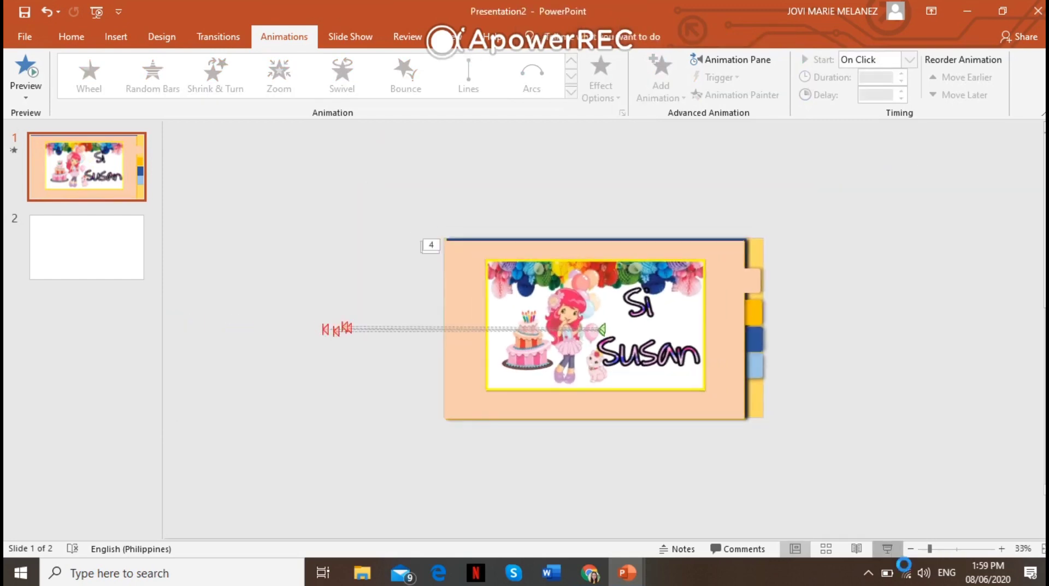
pyautogui.click(887, 548)
# Step: Step the show through the gift, Sapatos and Salamin pages, then end it to return to editing
pyautogui.press('Right')
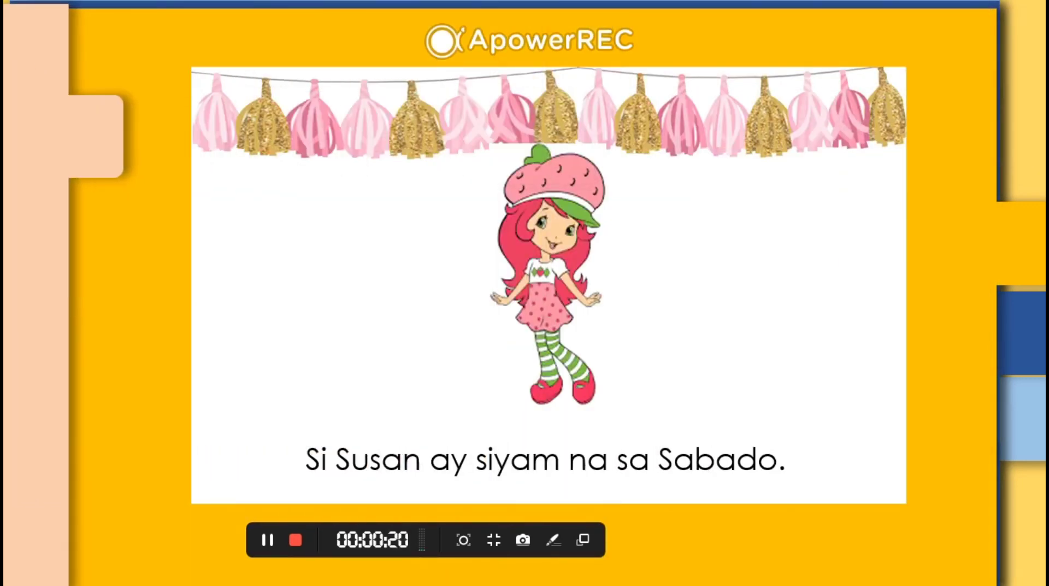
pyautogui.press('Right')
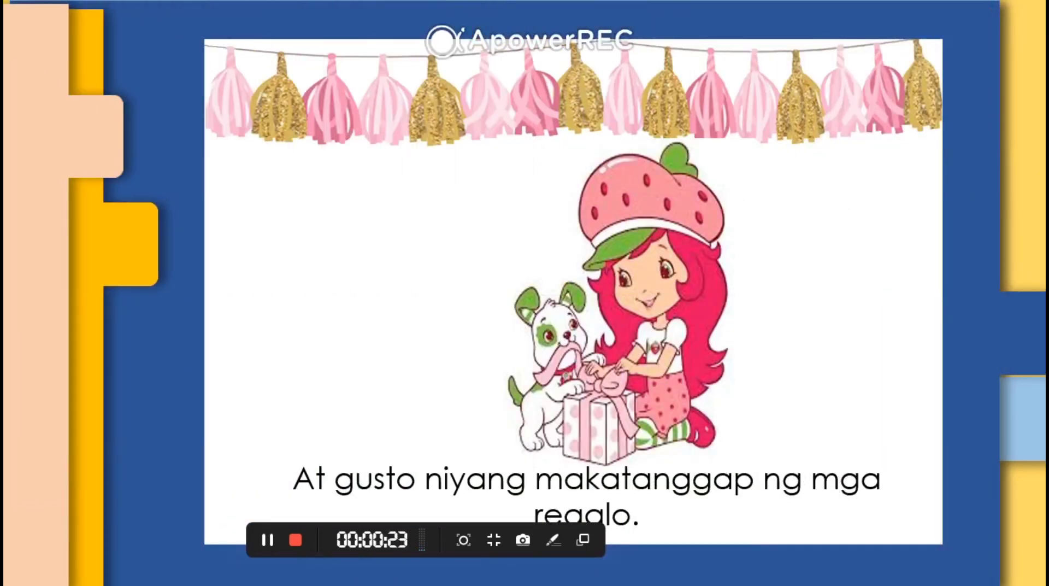
pyautogui.press('Right')
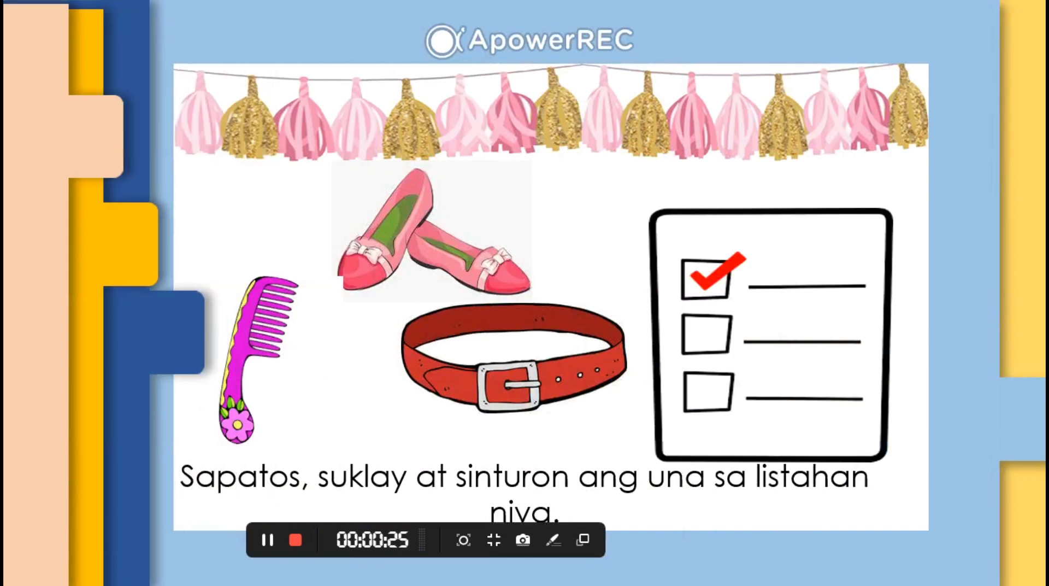
pyautogui.press('Right')
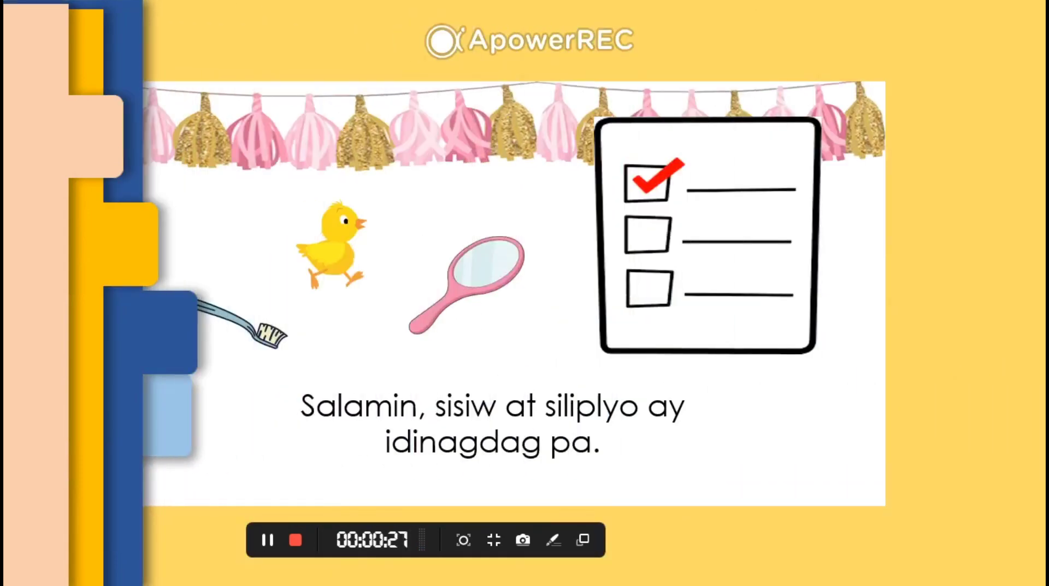
pyautogui.press('Right')
pyautogui.press('Escape')
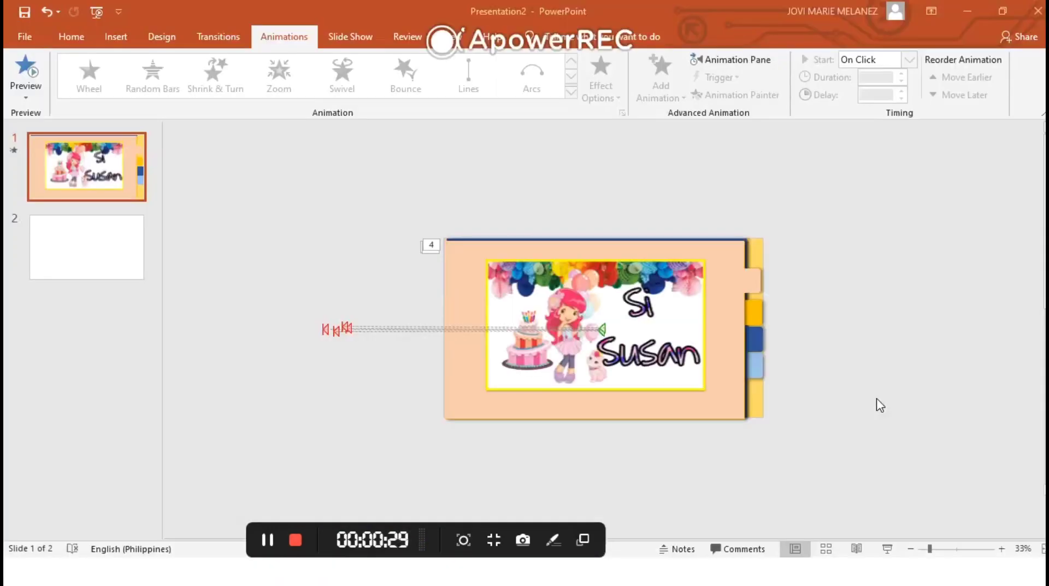